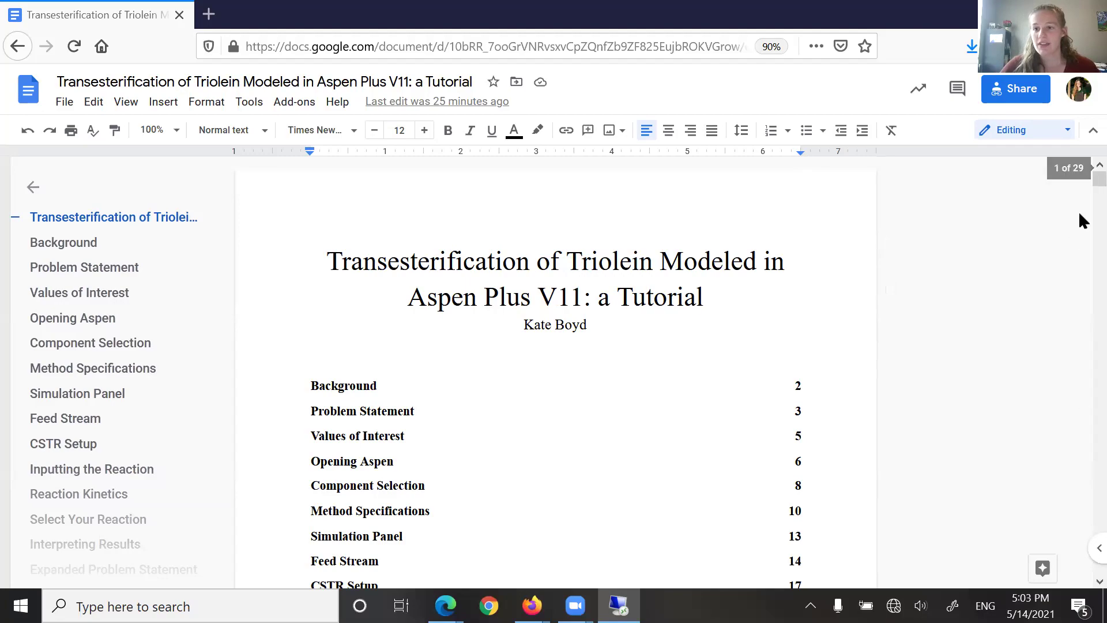
# Step: Scroll the triolein transesterification tutorial down to its Background section on biodiesel production
pyautogui.scroll(-10, 1079, 213)
pyautogui.moveTo(1082, 215); pyautogui.dragTo(1081, 187)
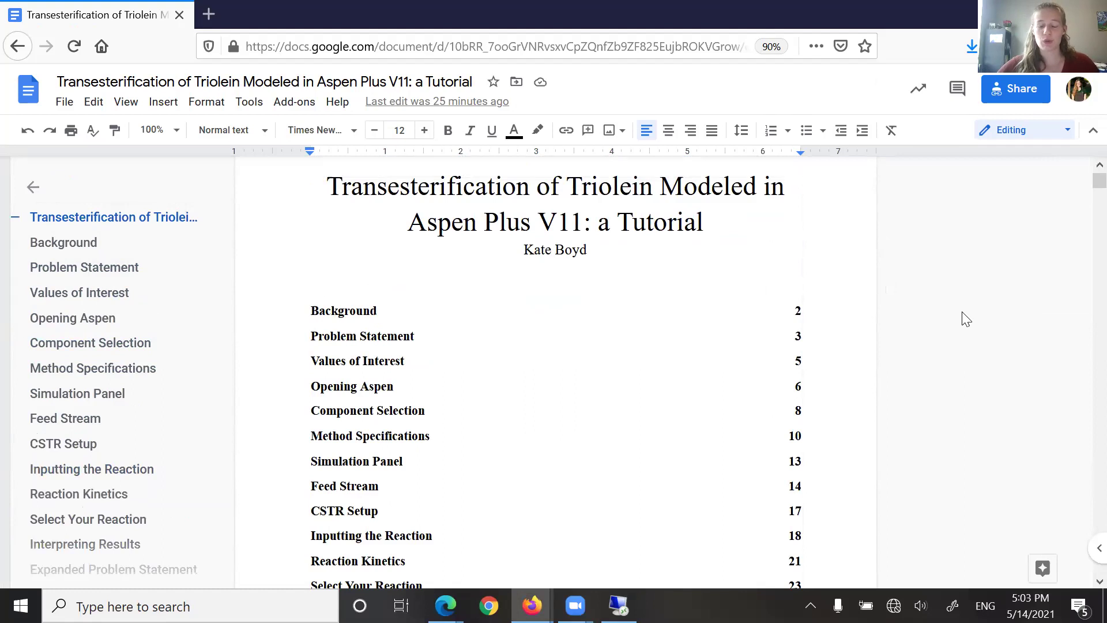
pyautogui.scroll(-6, 711, 329)
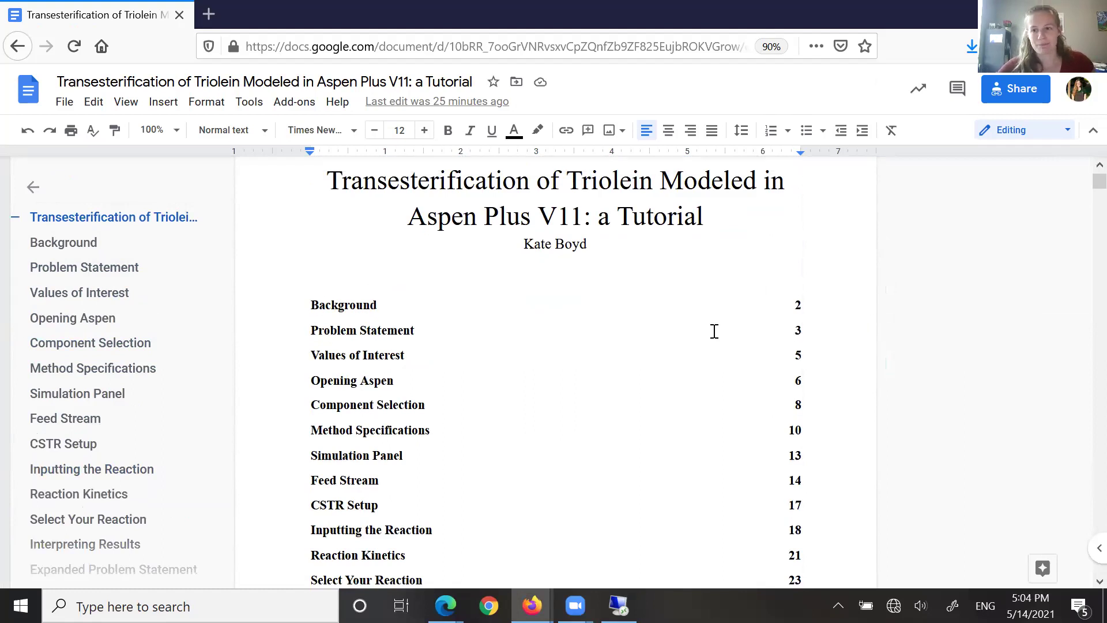
pyautogui.scroll(-3, 713, 332)
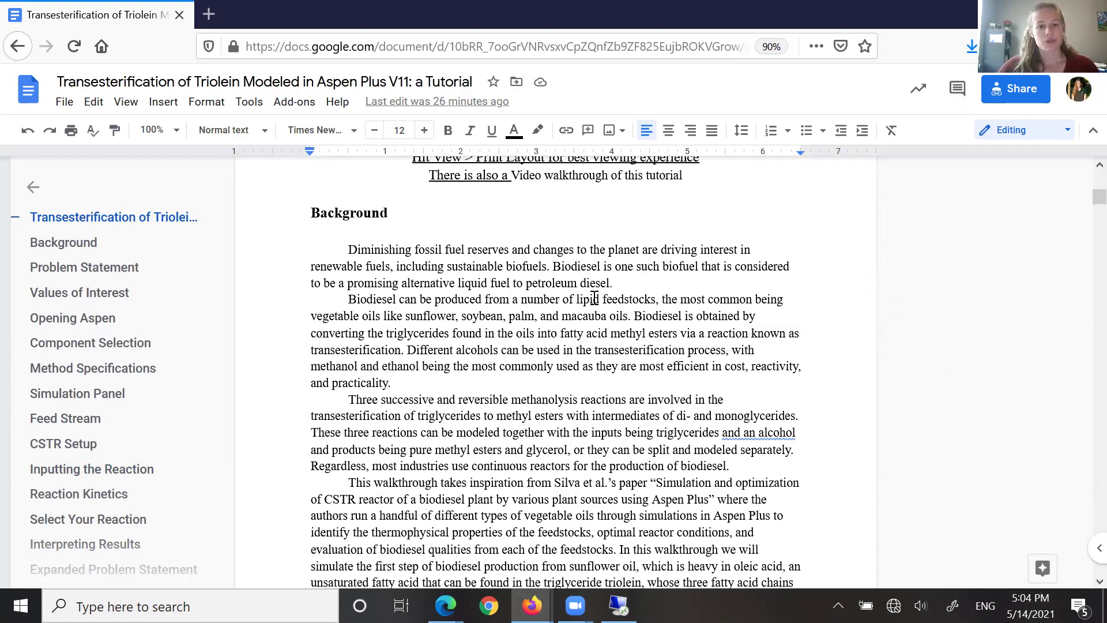
# Step: Scroll down to the Problem Statement describing triolein transesterification in a CSTR at 400kPa and 60°C
pyautogui.scroll(-2, 561, 284)
pyautogui.scroll(-10, 560, 284)
pyautogui.scroll(2, 369, 274)
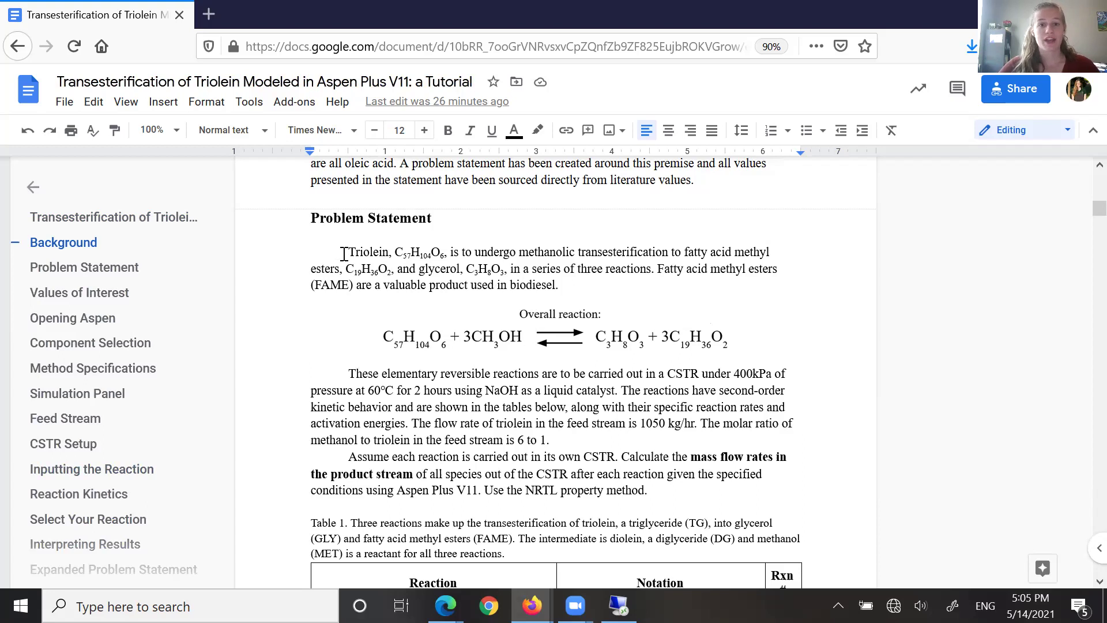
# Step: Highlight the reaction conditions sentence, the word CSTR and the 400kPa pressure value
pyautogui.scroll(-5, 701, 246)
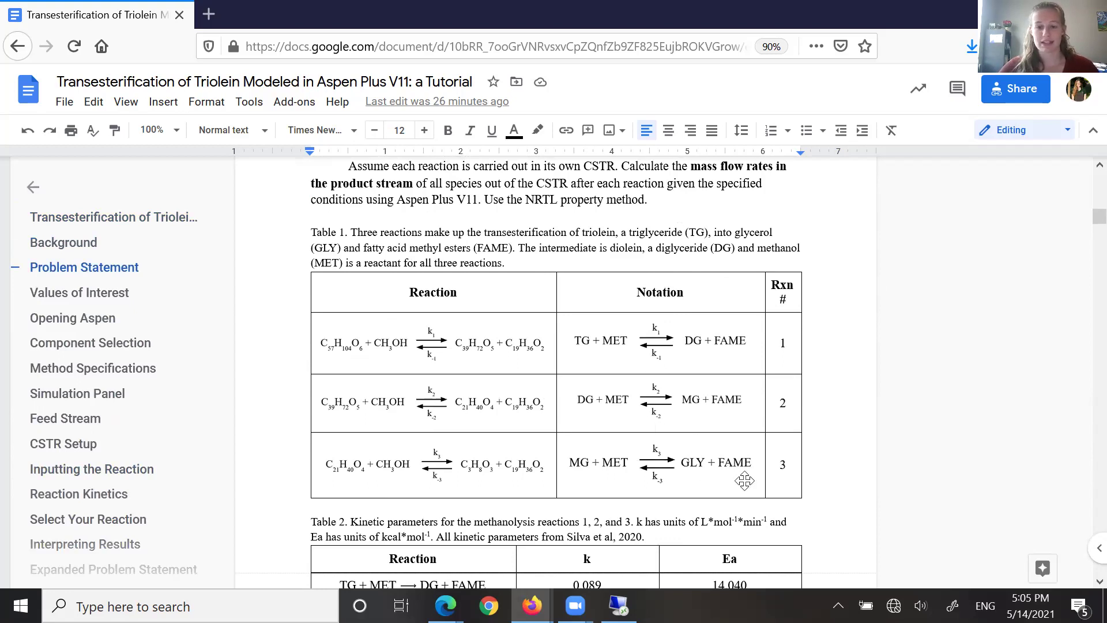
pyautogui.scroll(1, 622, 265)
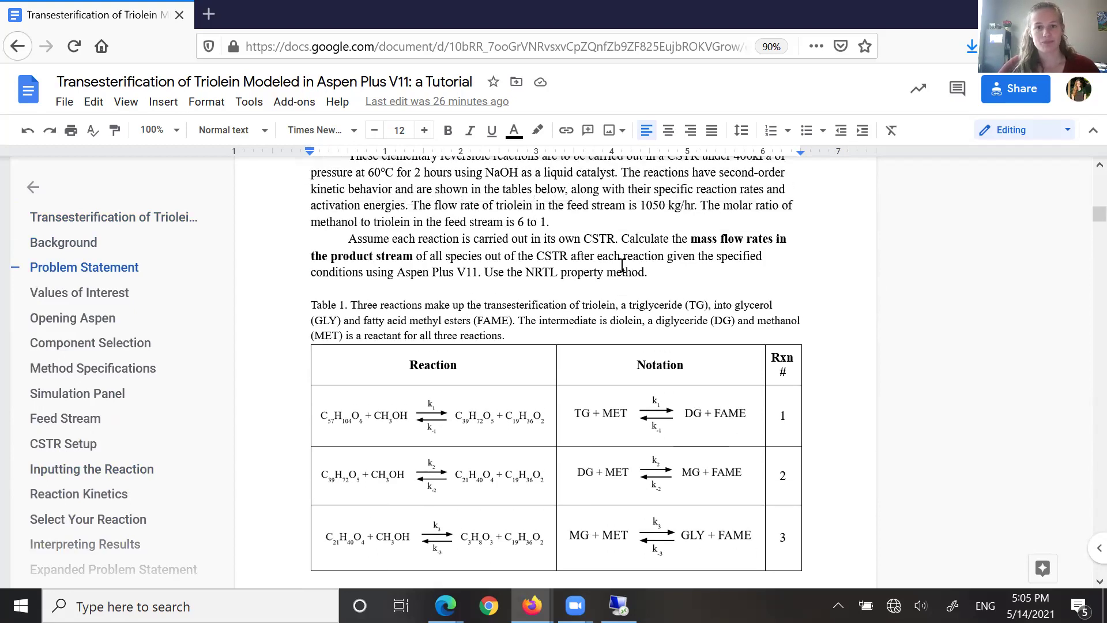
pyautogui.scroll(1, 623, 265)
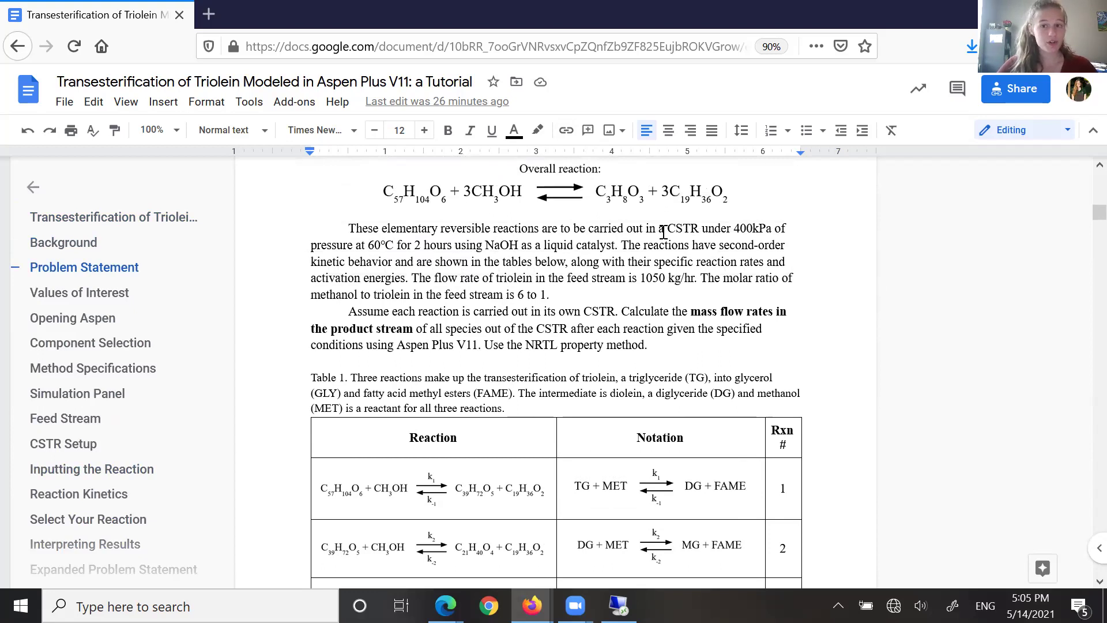
pyautogui.scroll(1, 684, 228)
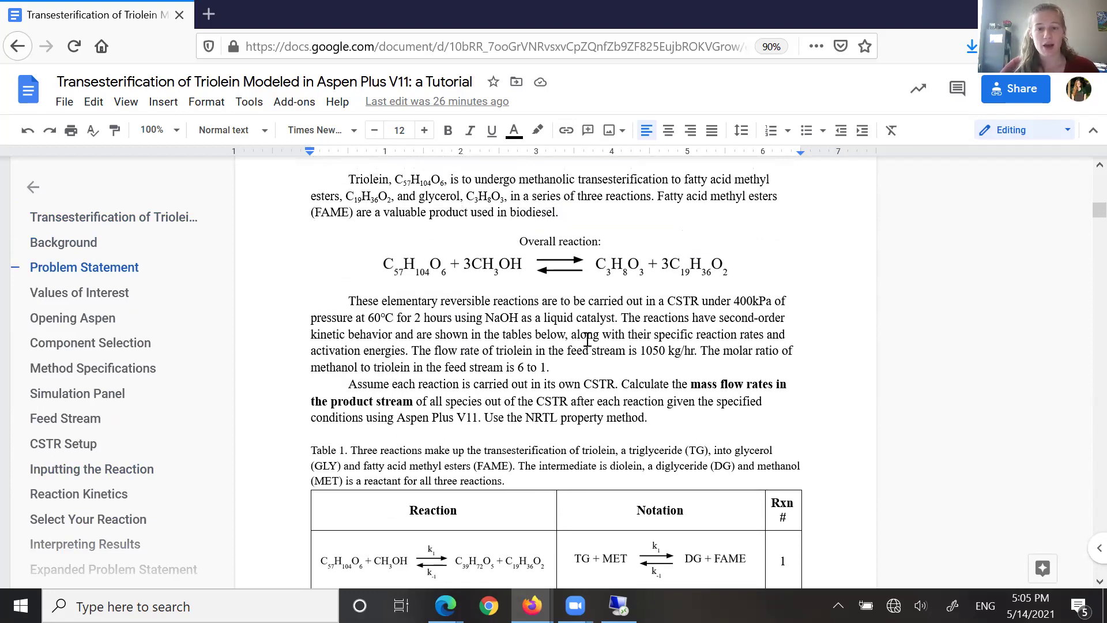
pyautogui.moveTo(349, 303); pyautogui.dragTo(545, 301)
pyautogui.doubleClick(683, 302)
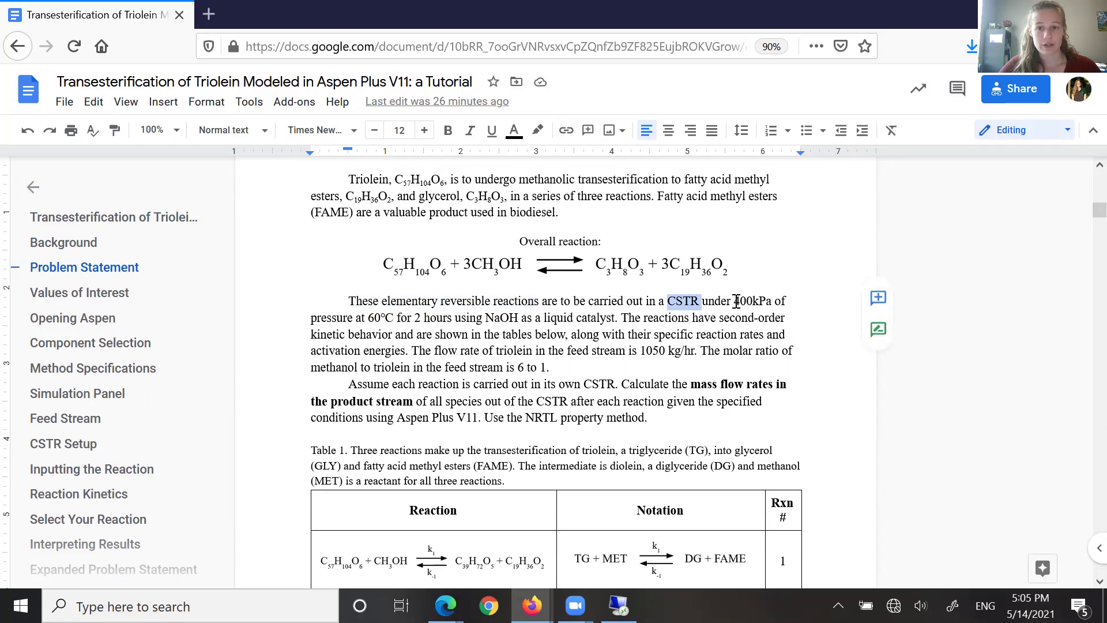
pyautogui.moveTo(736, 301); pyautogui.dragTo(767, 301)
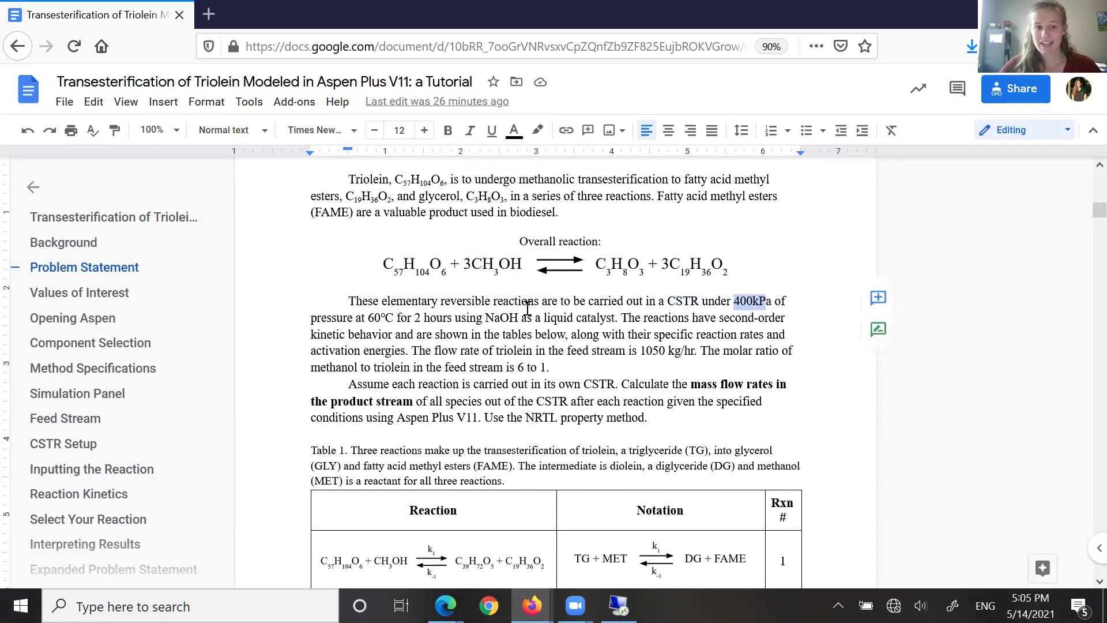
pyautogui.click(424, 316)
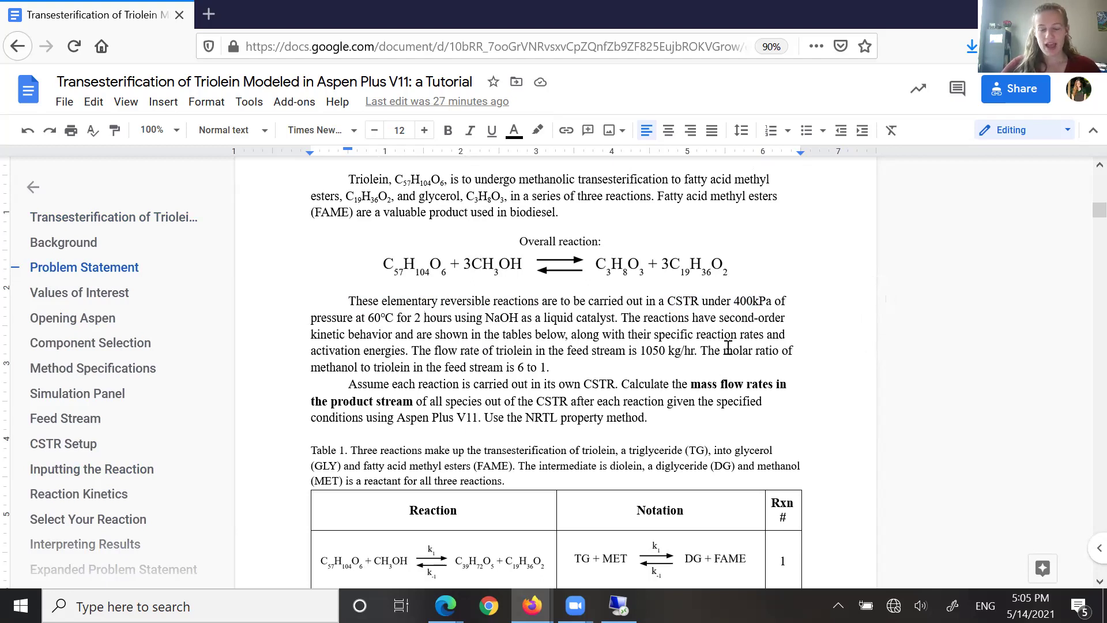
# Step: Scroll down to Table 1 and highlight its first reaction row
pyautogui.scroll(-2, 704, 311)
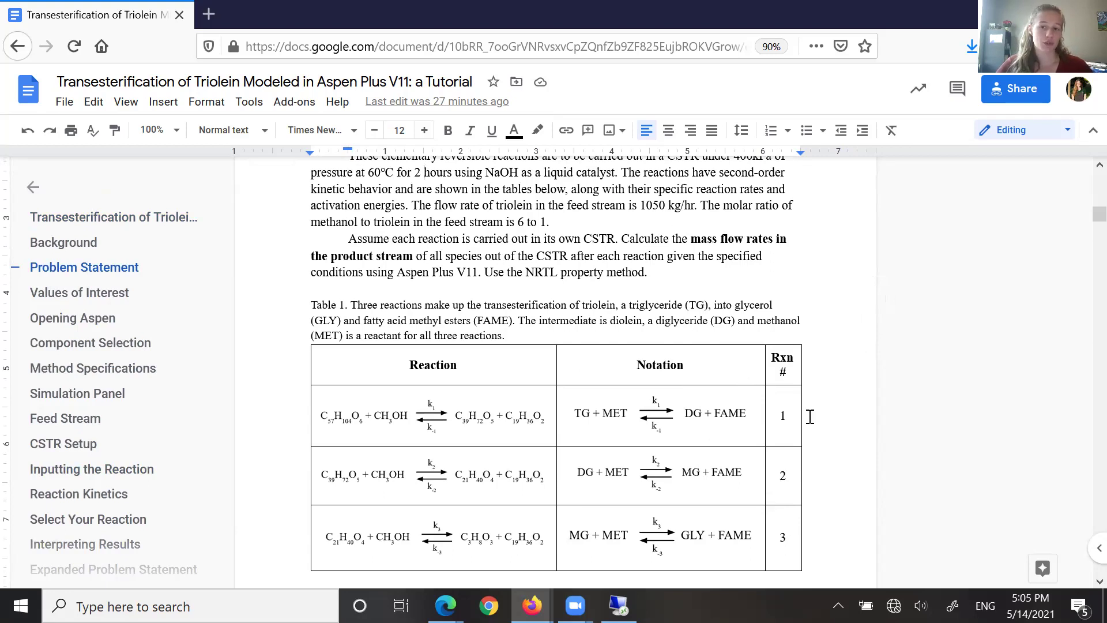
pyautogui.moveTo(794, 417); pyautogui.dragTo(514, 418)
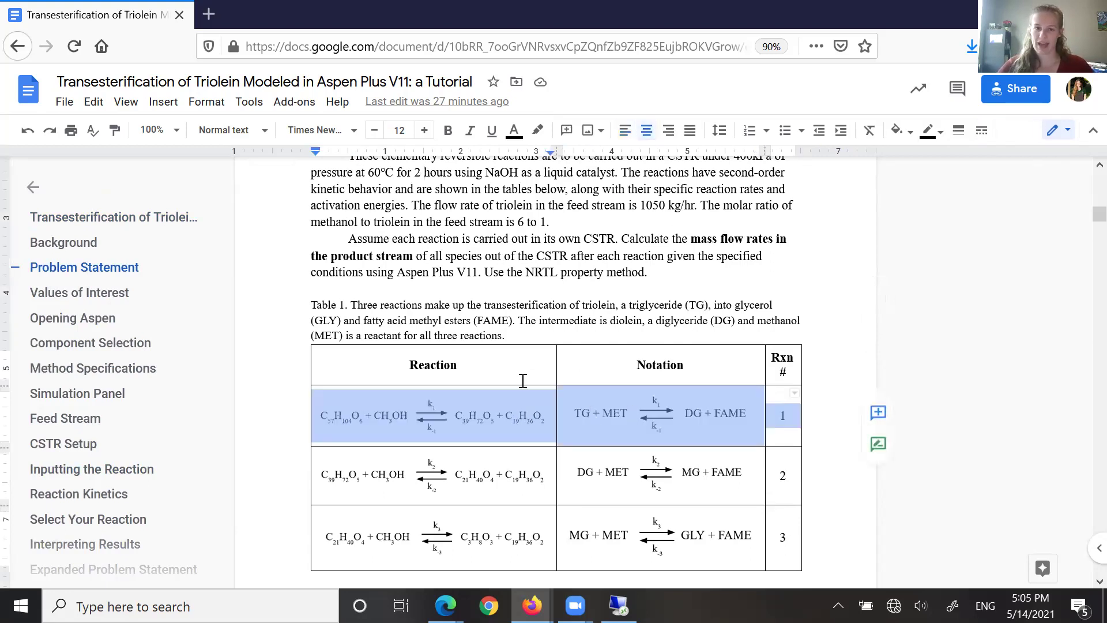
pyautogui.click(524, 358)
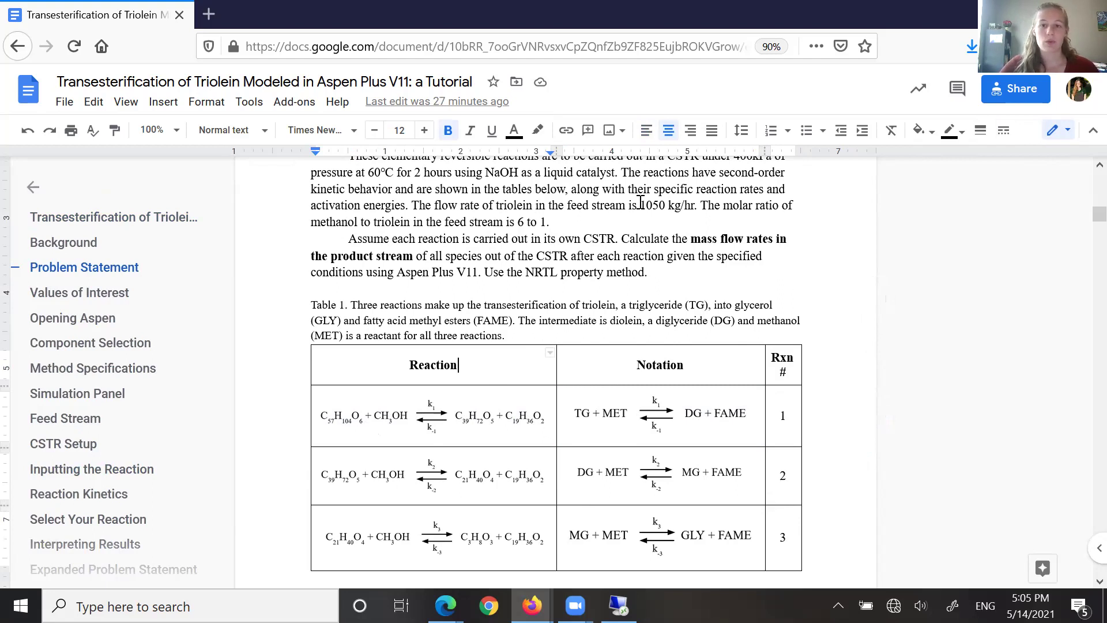
# Step: Highlight the triolein feed flow rate, molar ratio, product mass flows and NRTL requirement
pyautogui.moveTo(645, 203); pyautogui.dragTo(693, 208)
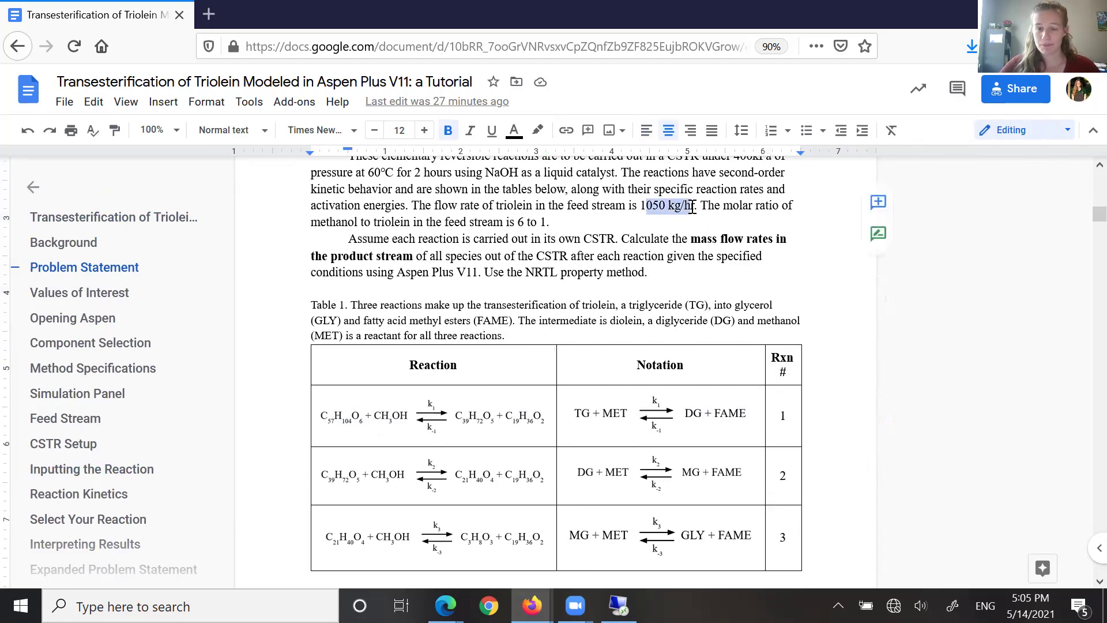
pyautogui.click(699, 206)
pyautogui.hotkey('shift', 'Left')
pyautogui.hotkey('shift', 'Left')
pyautogui.hotkey('shift', 'Left')
pyautogui.hotkey('shift', 'Left')
pyautogui.hotkey('shift', 'Left')
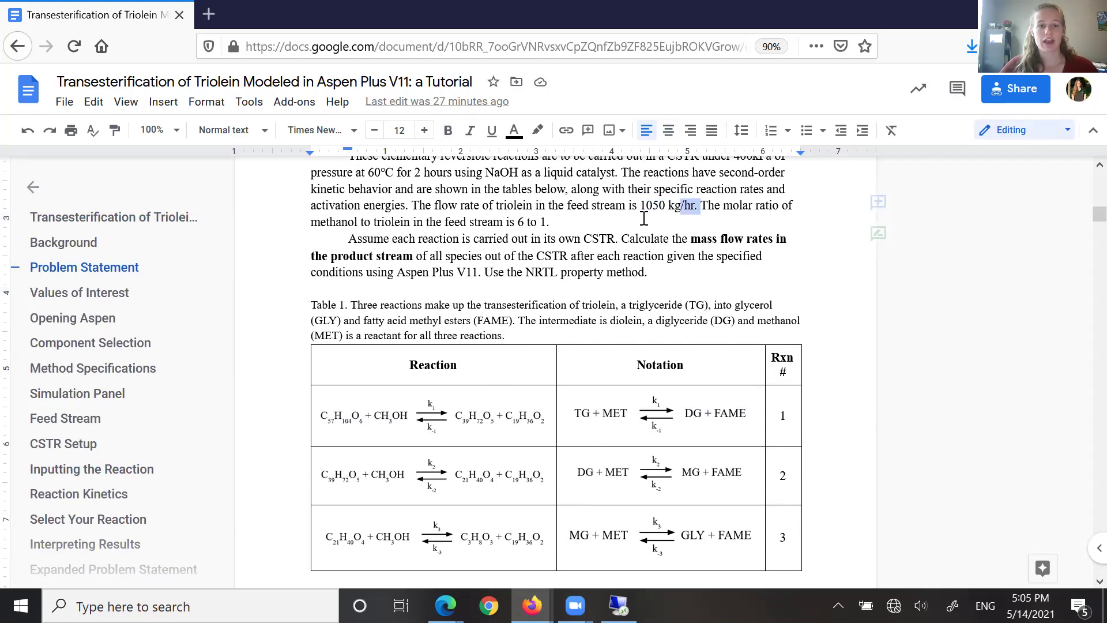
pyautogui.hotkey('shift', 'Down')
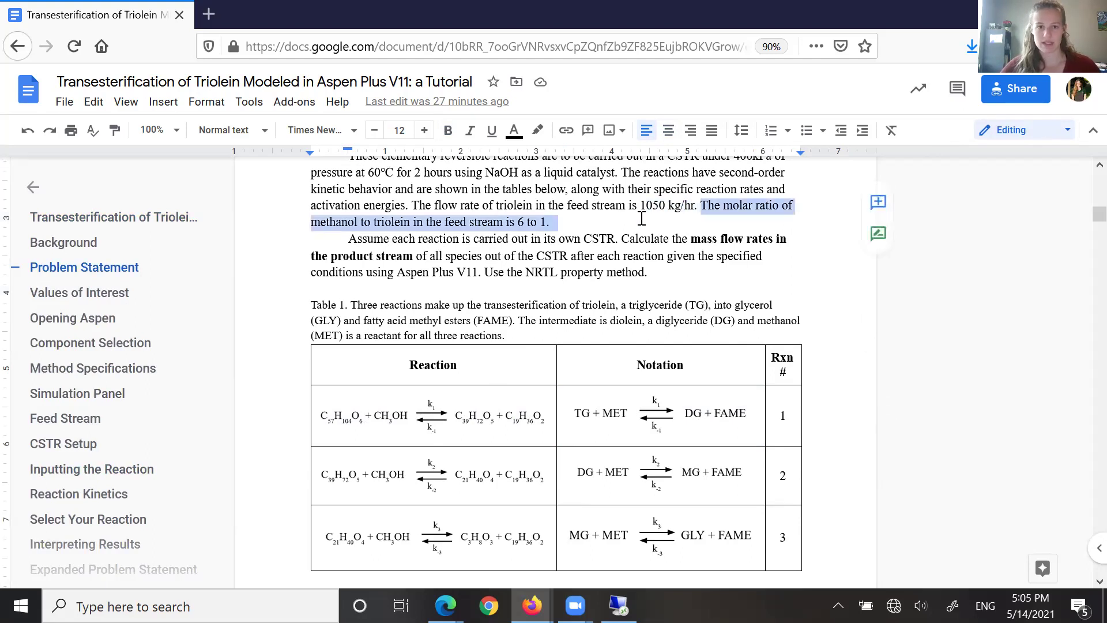
pyautogui.click(641, 218)
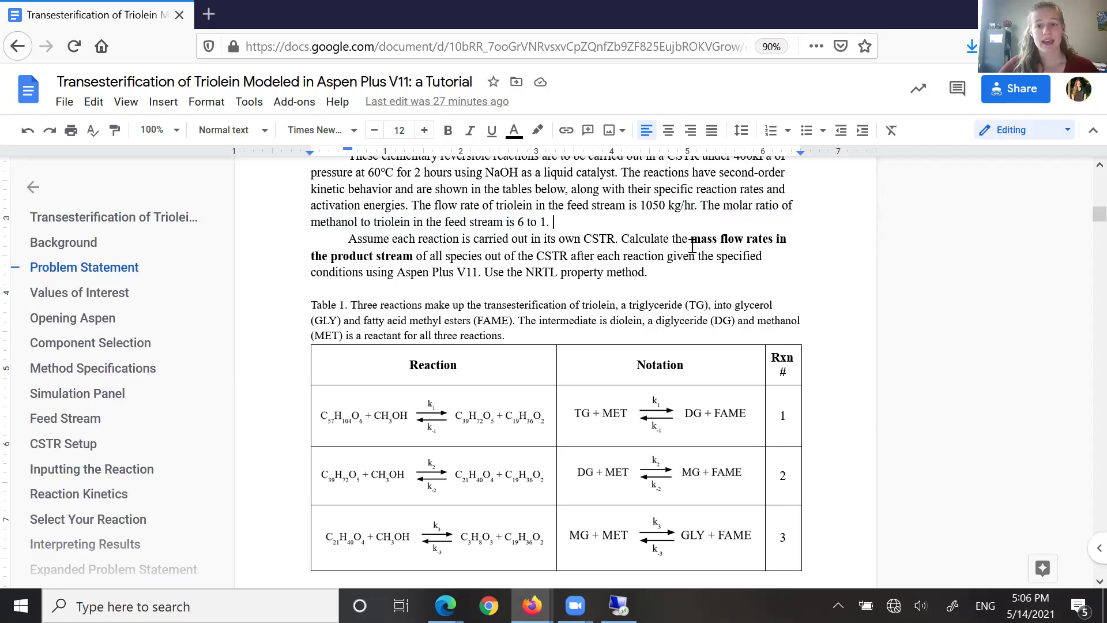
pyautogui.moveTo(690, 244); pyautogui.dragTo(416, 254)
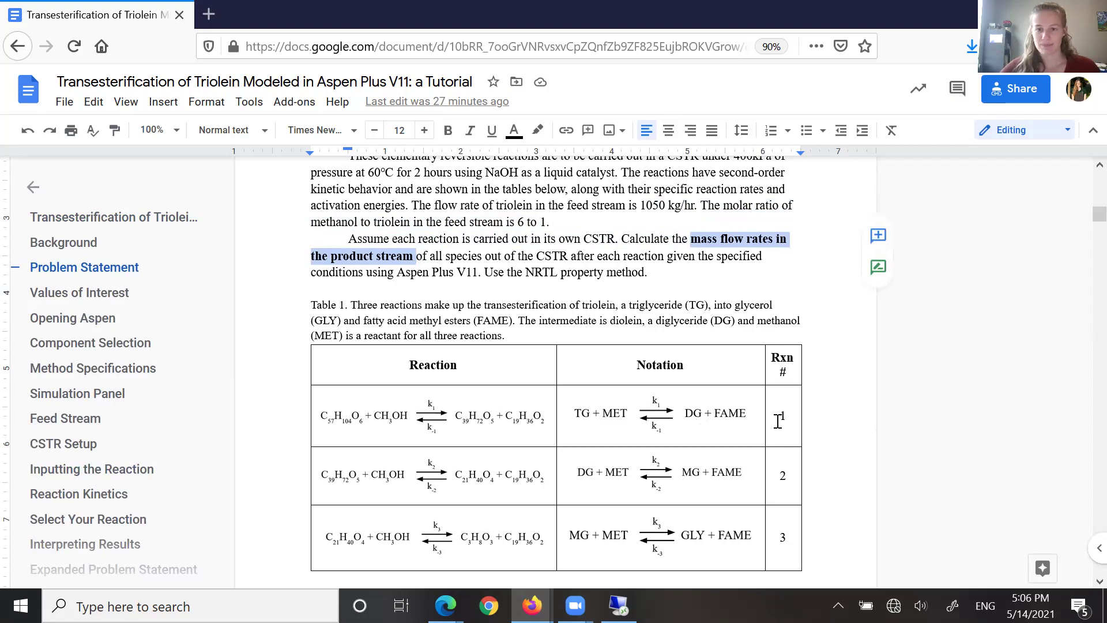
pyautogui.moveTo(485, 273); pyautogui.dragTo(650, 275)
pyautogui.click(650, 275)
# Step: Scroll through Table 2 and Values of Interest down to the Opening Aspen section
pyautogui.scroll(-3, 641, 249)
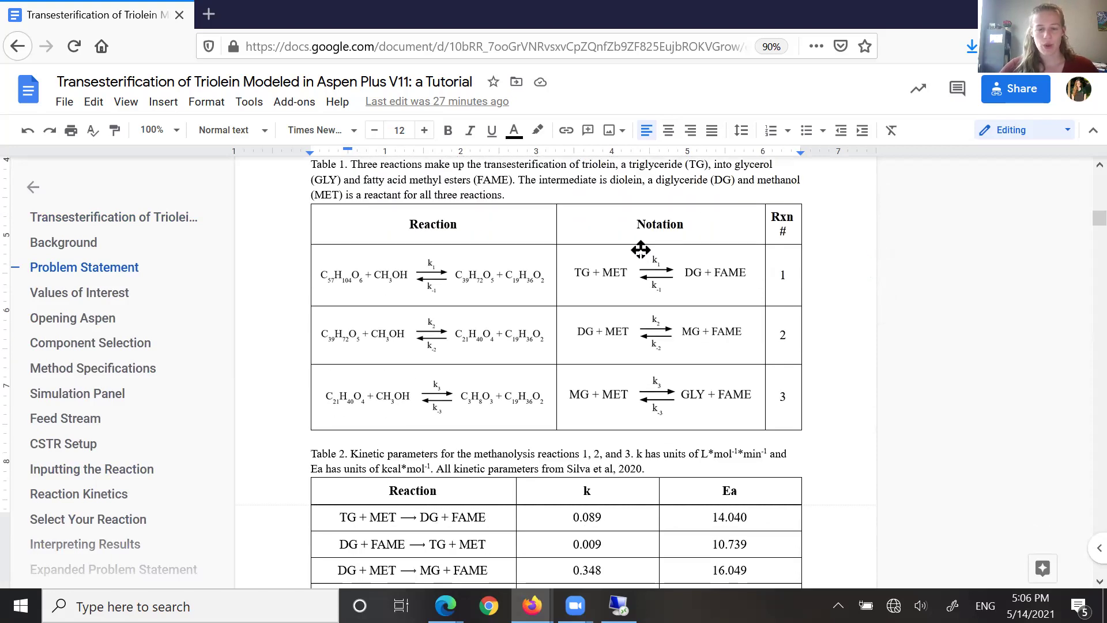
pyautogui.scroll(-2, 481, 214)
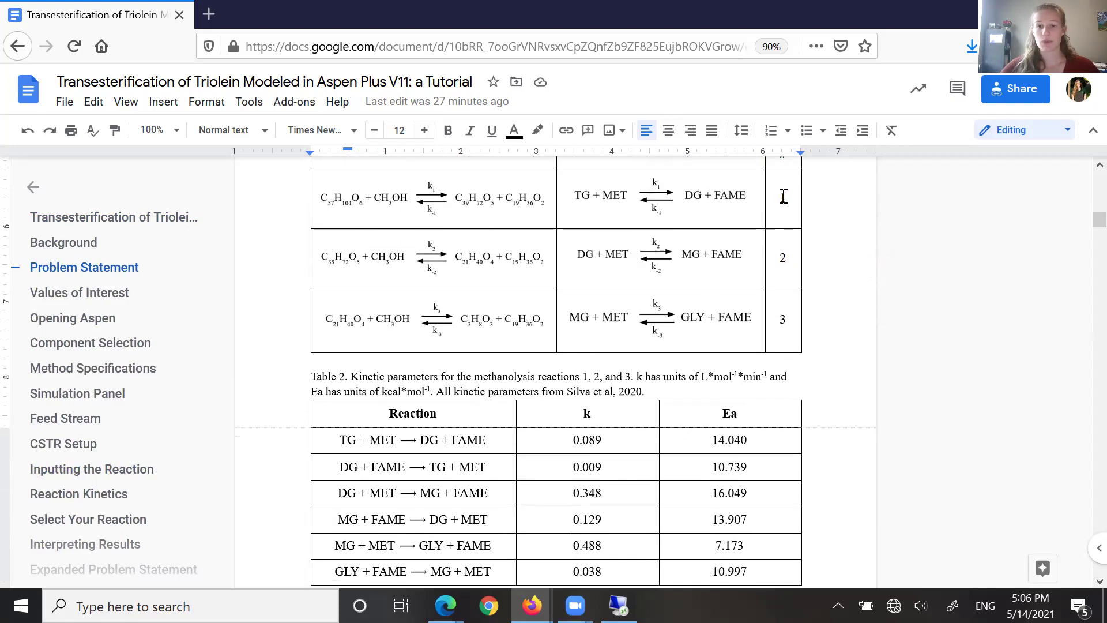
pyautogui.scroll(-4, 448, 261)
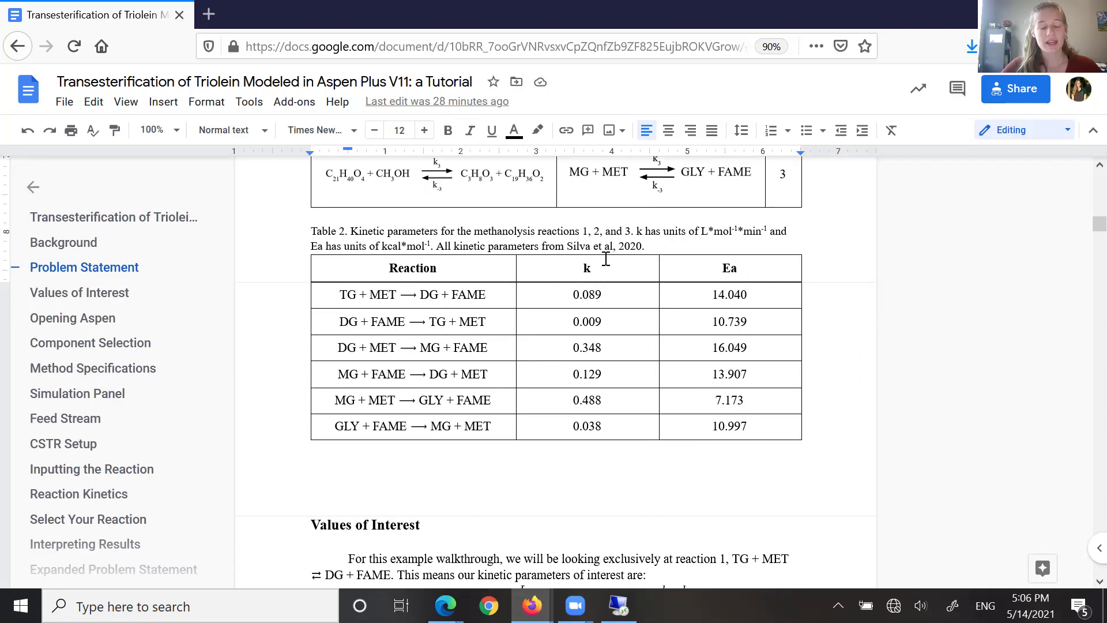
pyautogui.scroll(-1, 113, 461)
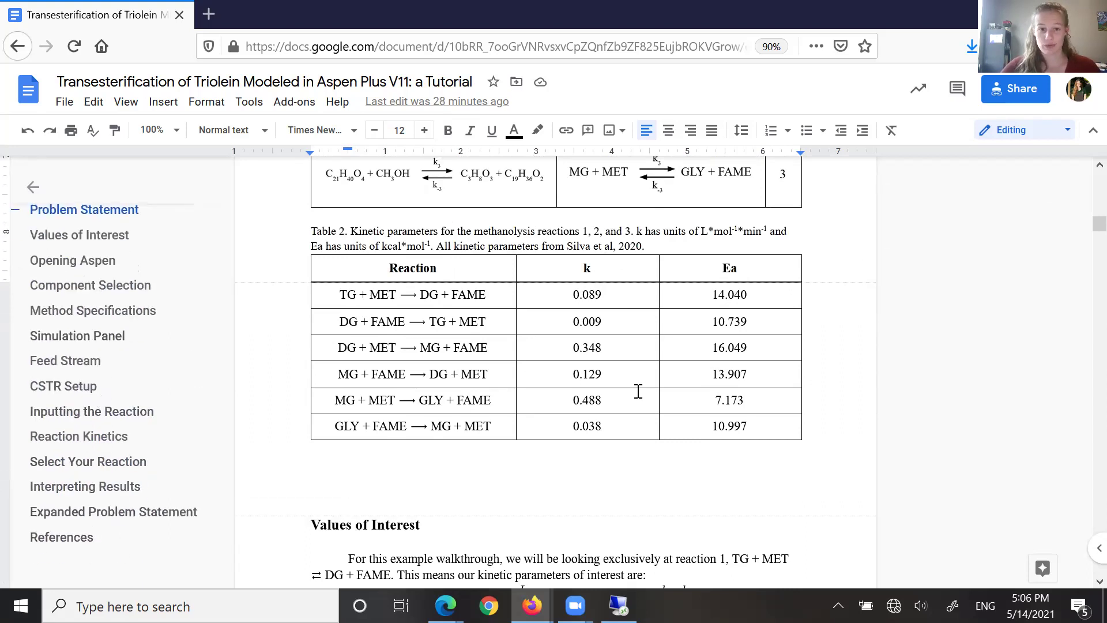
pyautogui.scroll(-8, 615, 348)
pyautogui.scroll(-5, 559, 255)
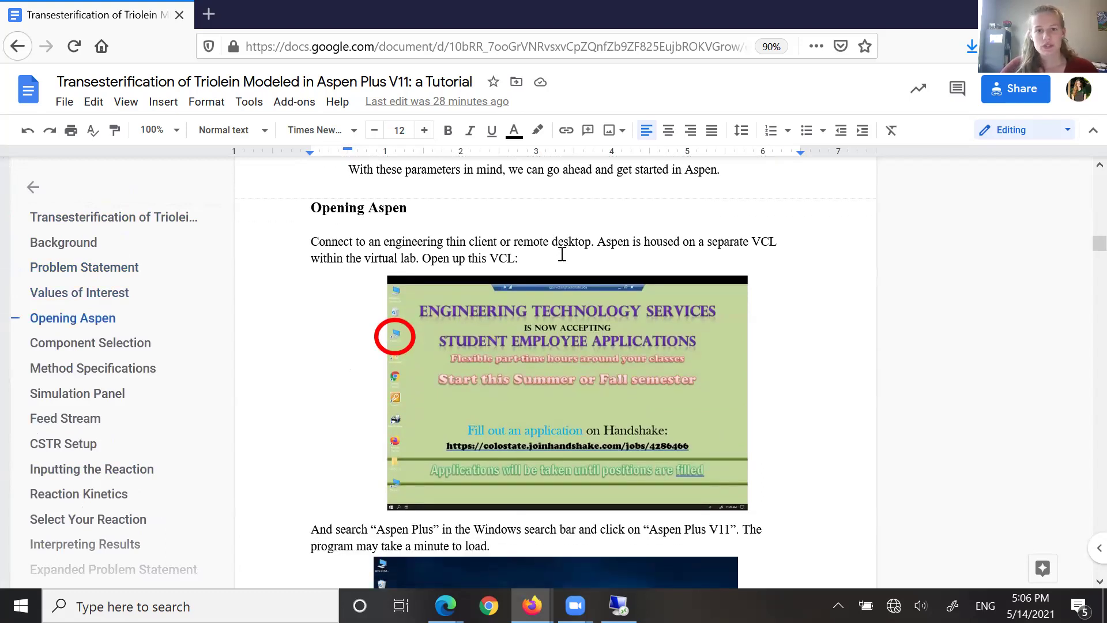
# Step: Scroll through Opening Aspen, then Alt+Tab to the Aspen Plus V11 start window
pyautogui.scroll(-1, 584, 245)
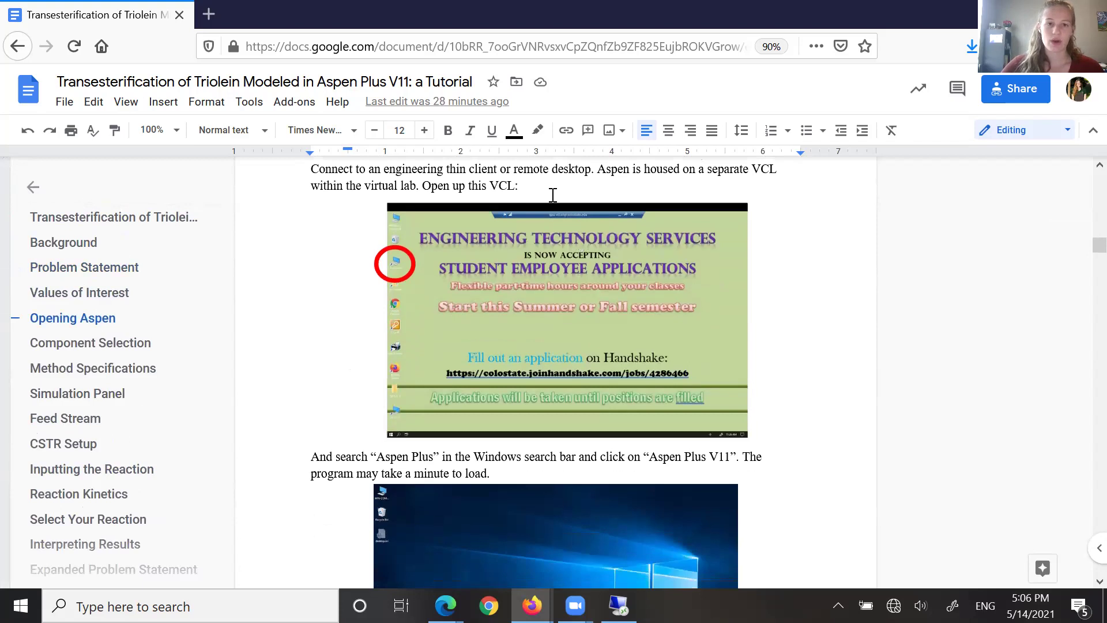
pyautogui.scroll(-4, 648, 255)
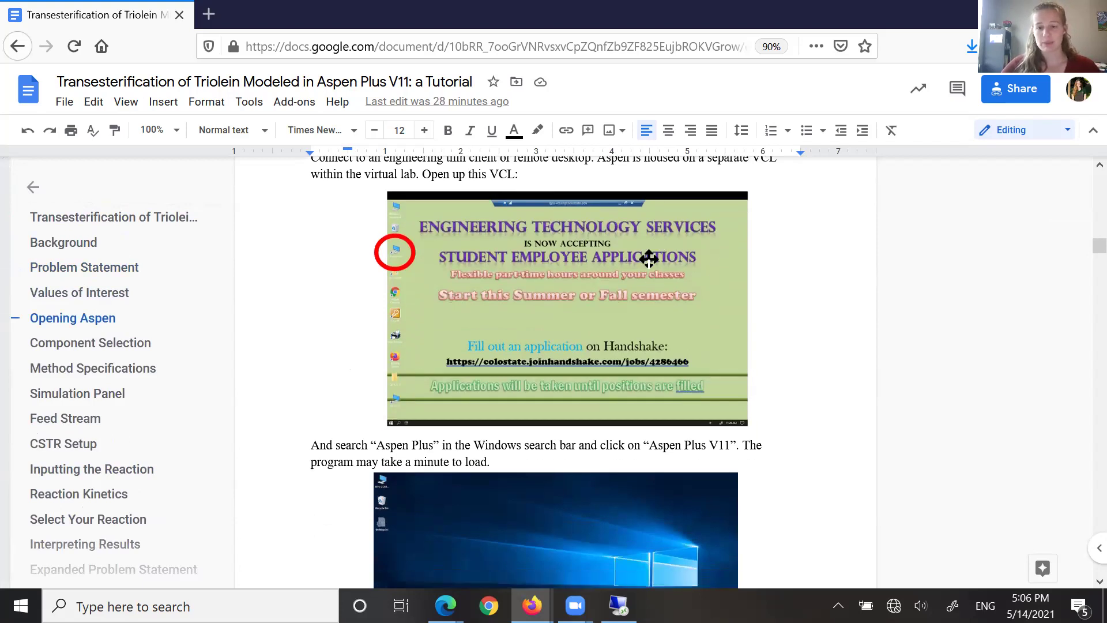
pyautogui.scroll(-3, 596, 294)
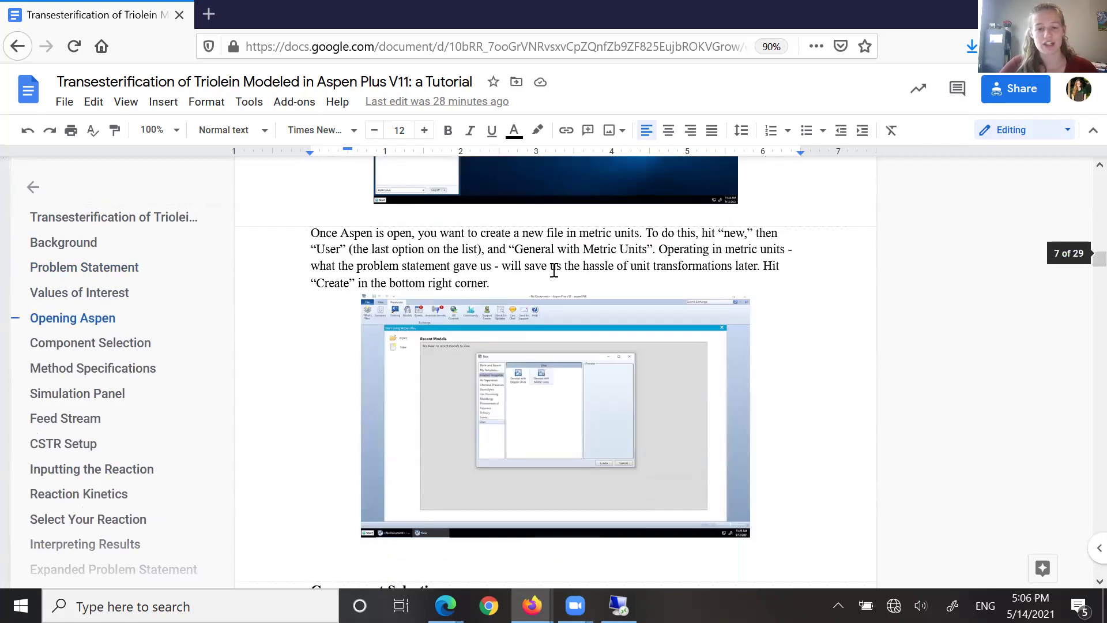
pyautogui.scroll(-1, 550, 271)
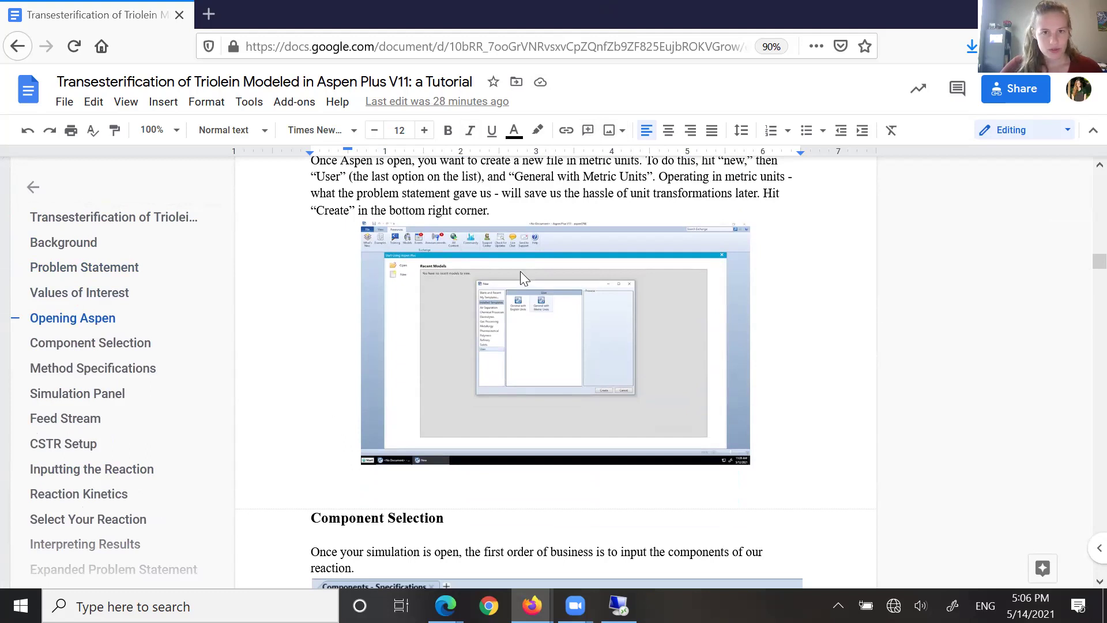
pyautogui.hotkey('alt', 'Tab')
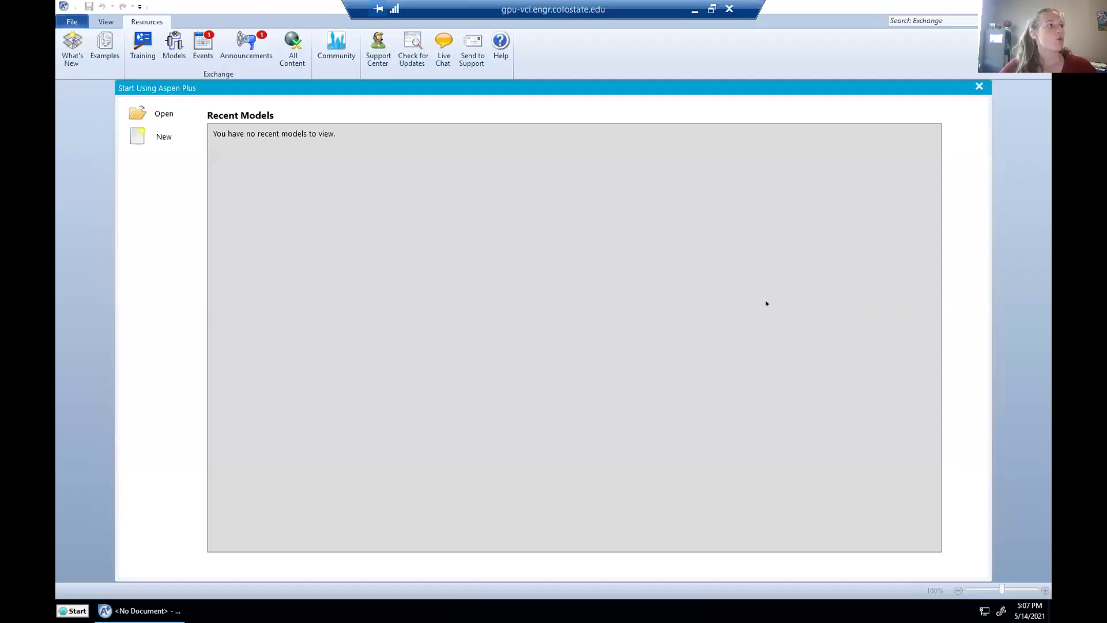
# Step: Create a new simulation from the User category's General with Metric Units template
pyautogui.click(166, 136)
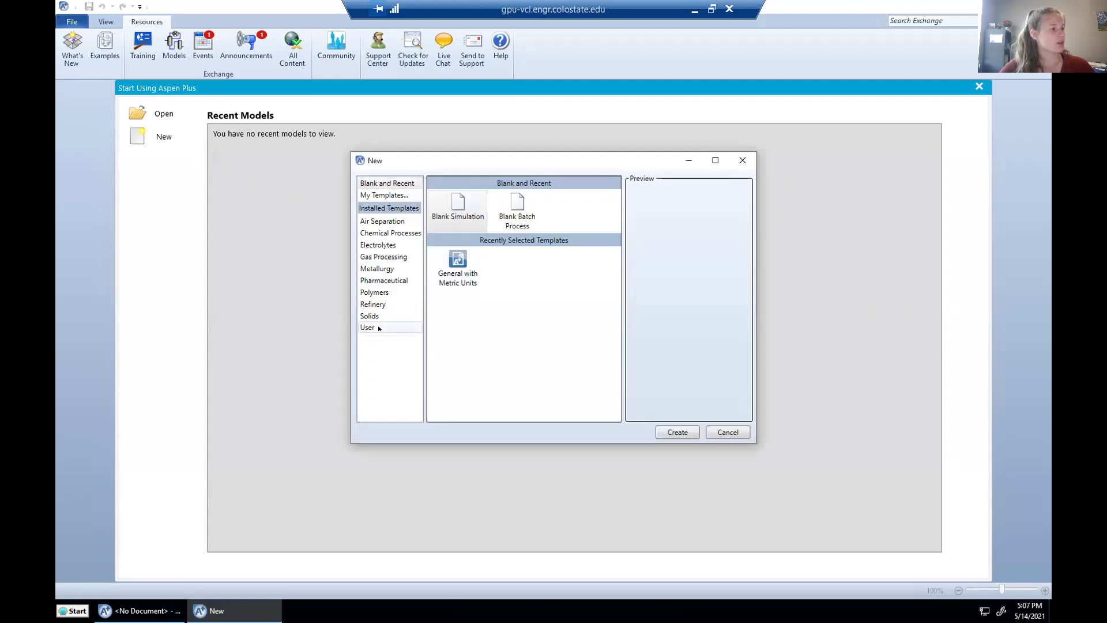
pyautogui.click(378, 328)
pyautogui.click(511, 226)
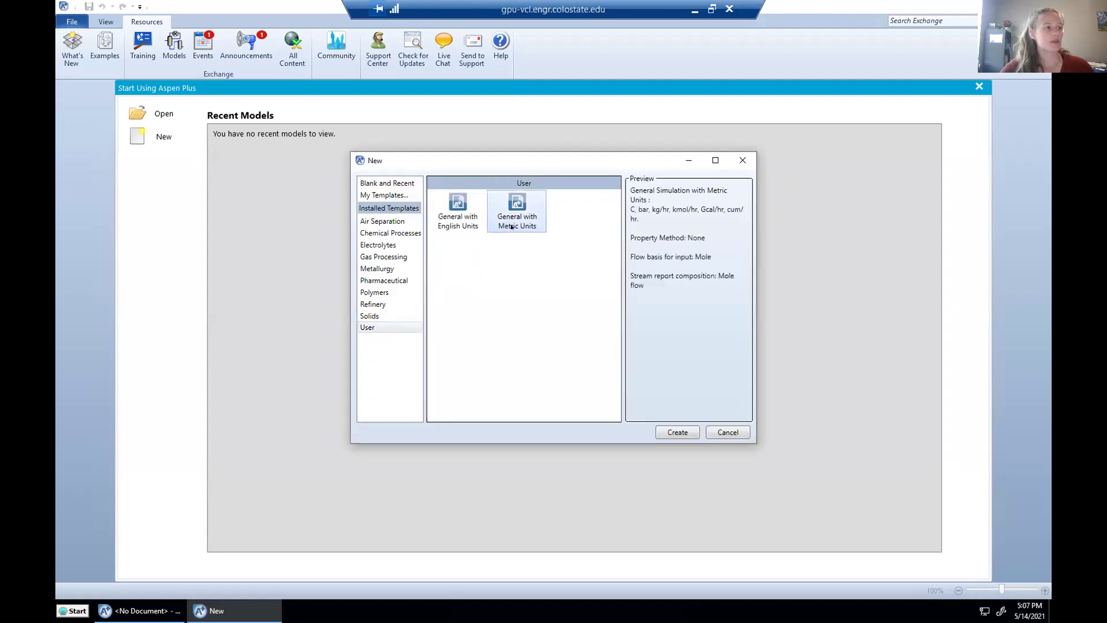
pyautogui.click(673, 433)
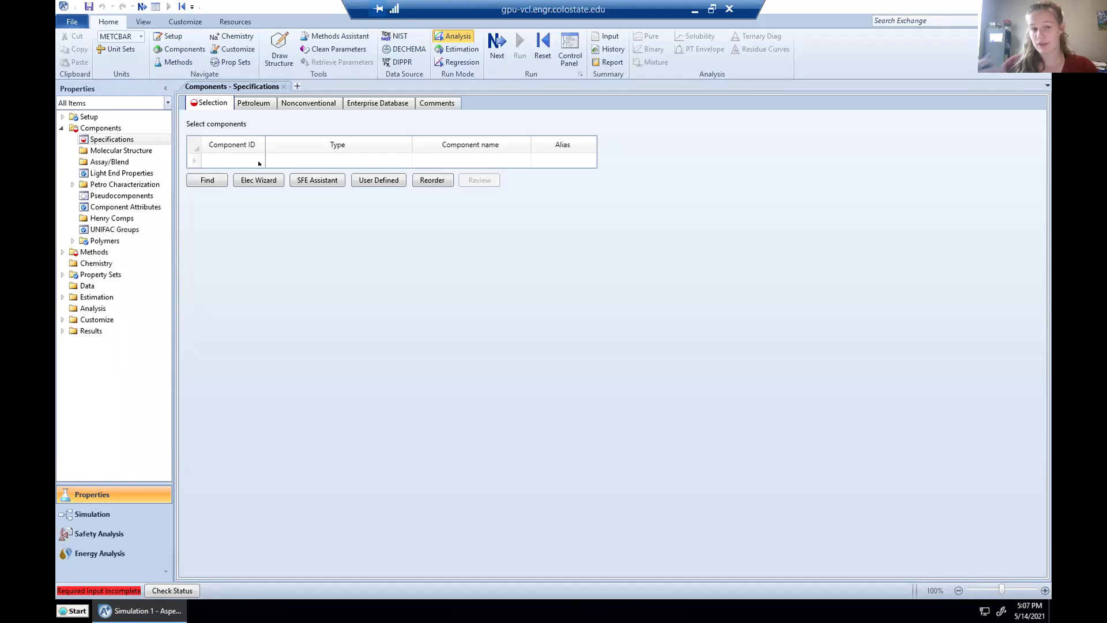
# Step: Enter component IDs TG, MET, DG and FAME
pyautogui.click(257, 163)
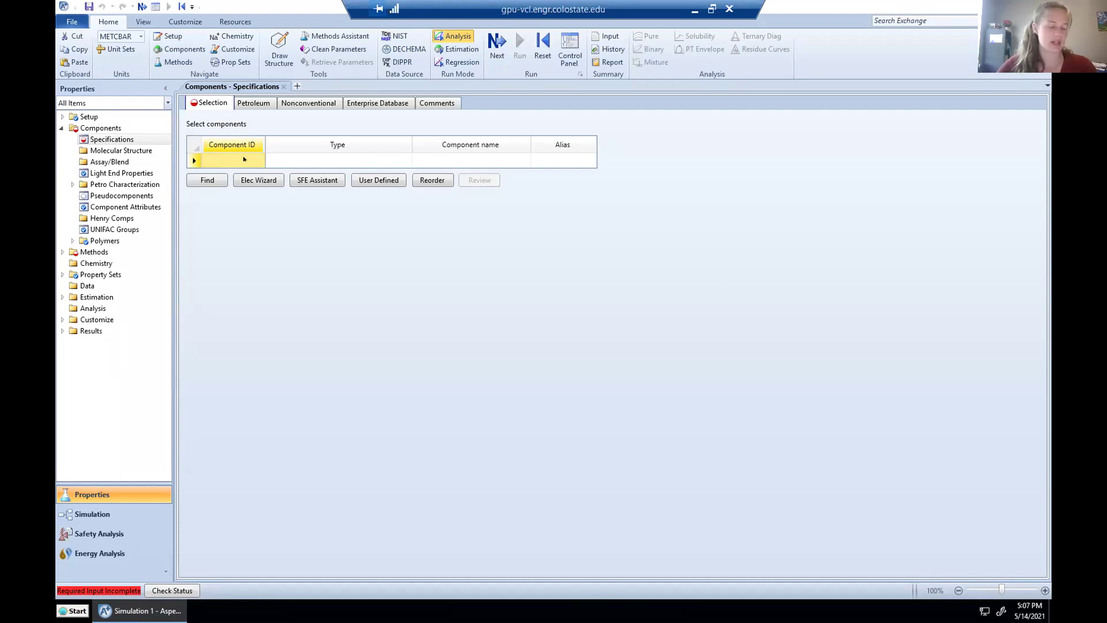
pyautogui.write('TG')
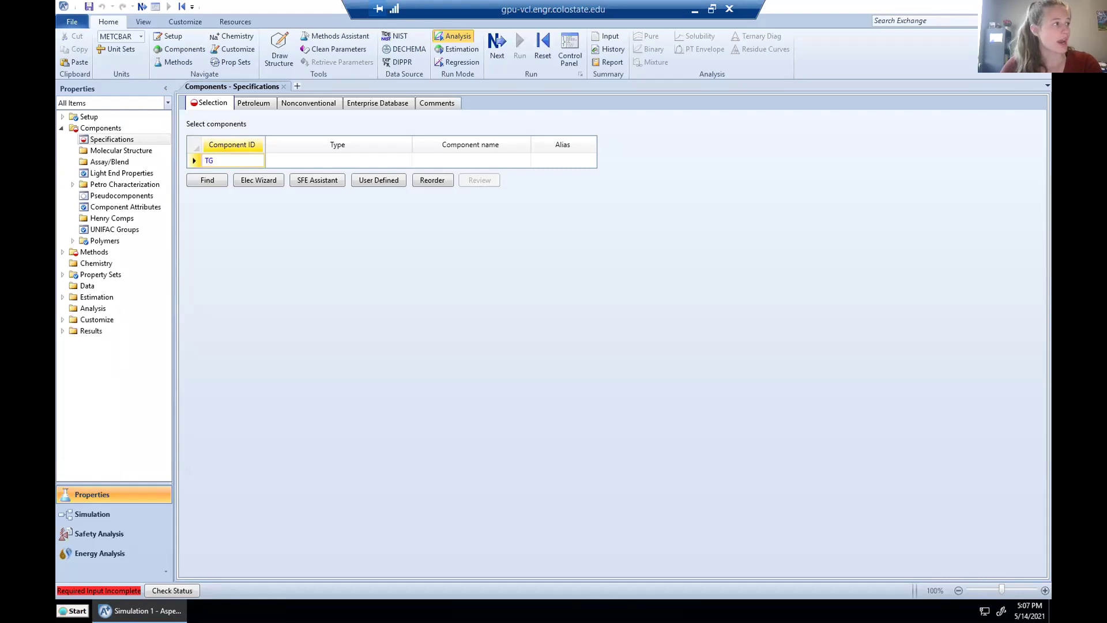
pyautogui.press('Return')
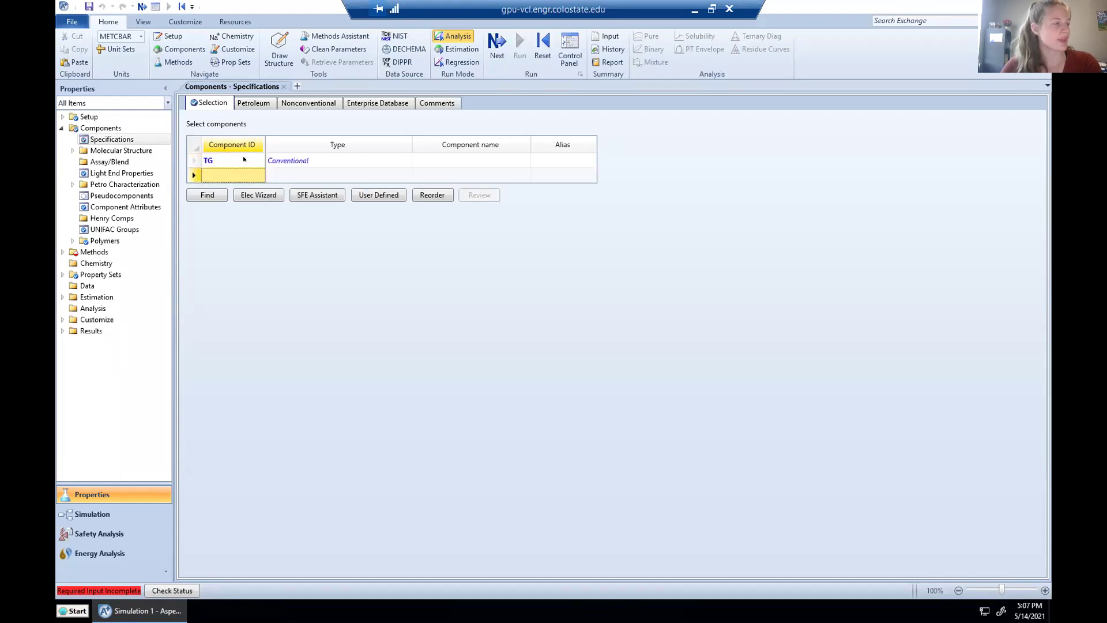
pyautogui.write('MET')
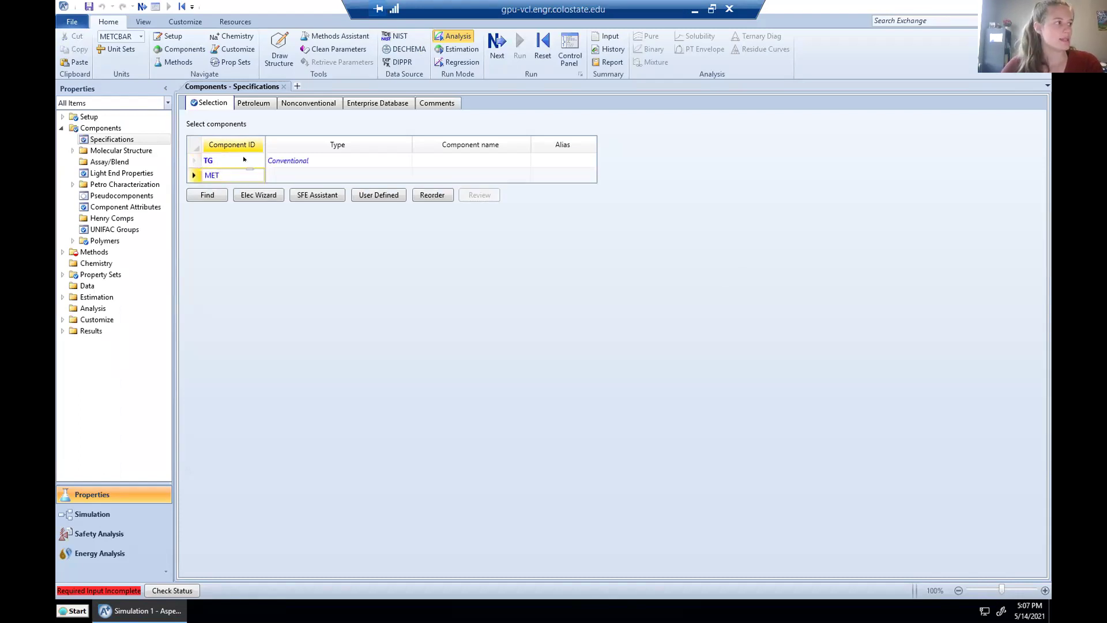
pyautogui.press('Return')
pyautogui.write('DG')
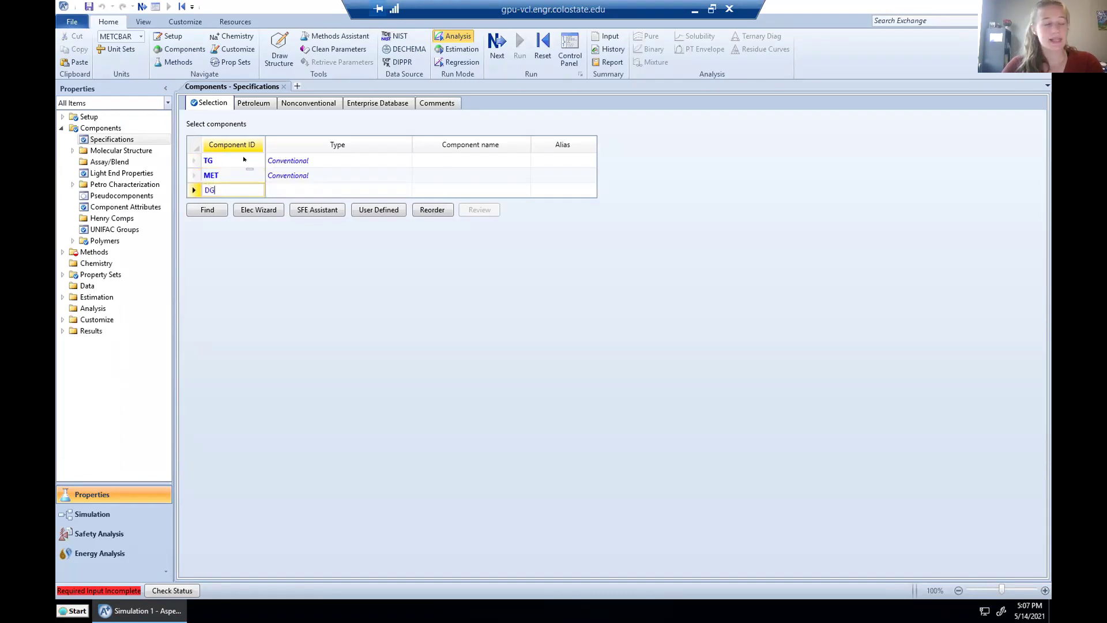
pyautogui.press('Return')
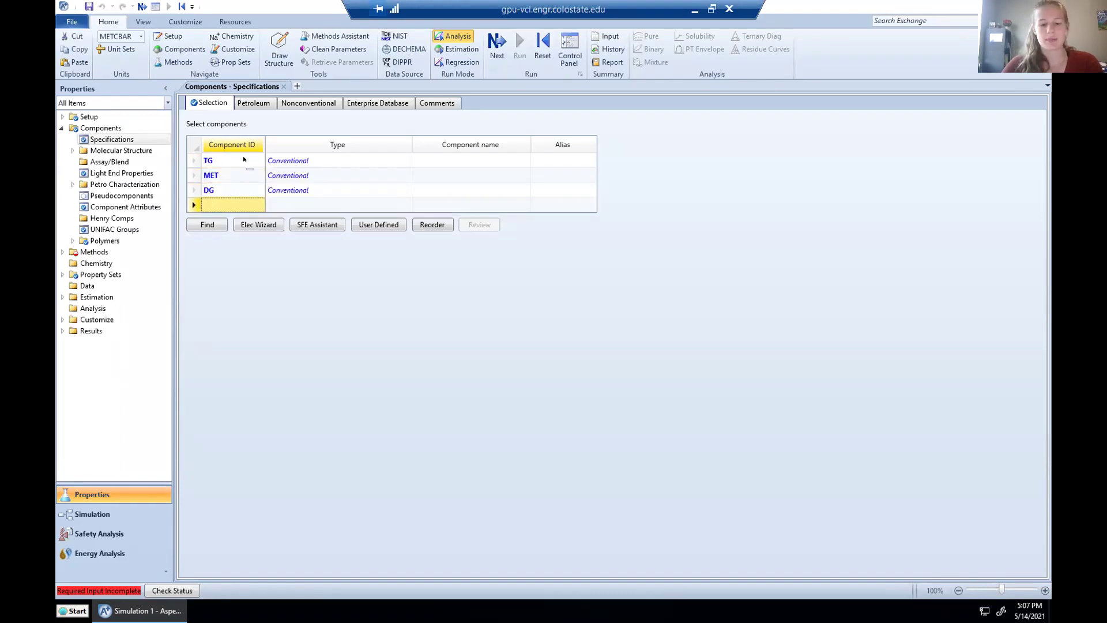
pyautogui.write('FAME')
pyautogui.press('Return')
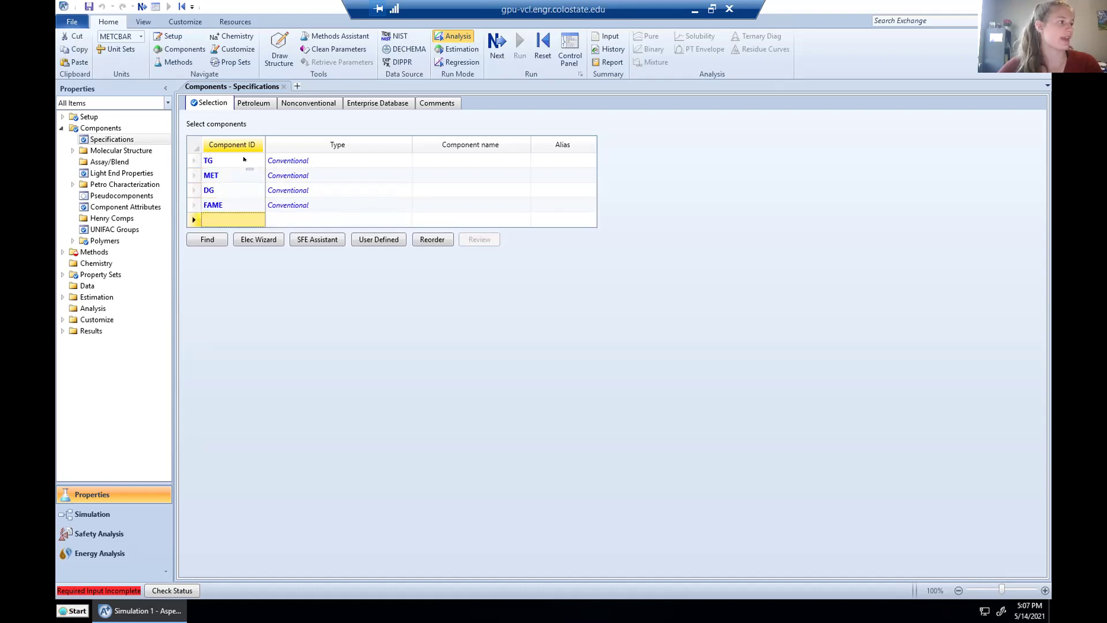
# Step: Name the components TRIOLEIN, METHANOL, DIOLEIN and METHYL-OLEATE
pyautogui.click(443, 160)
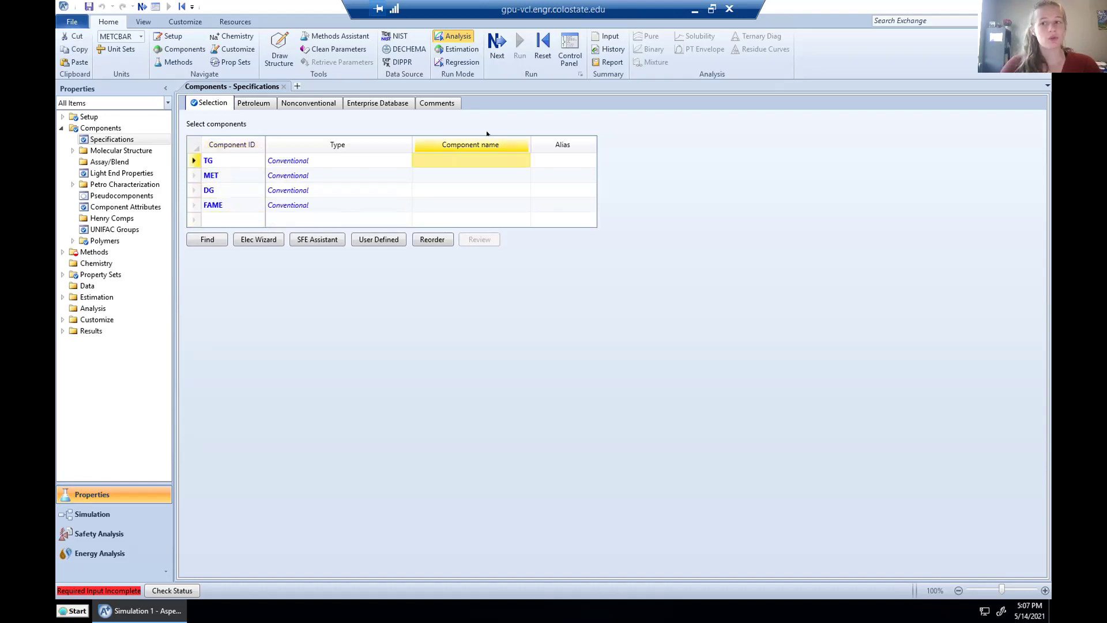
pyautogui.write('TRIOLEIN')
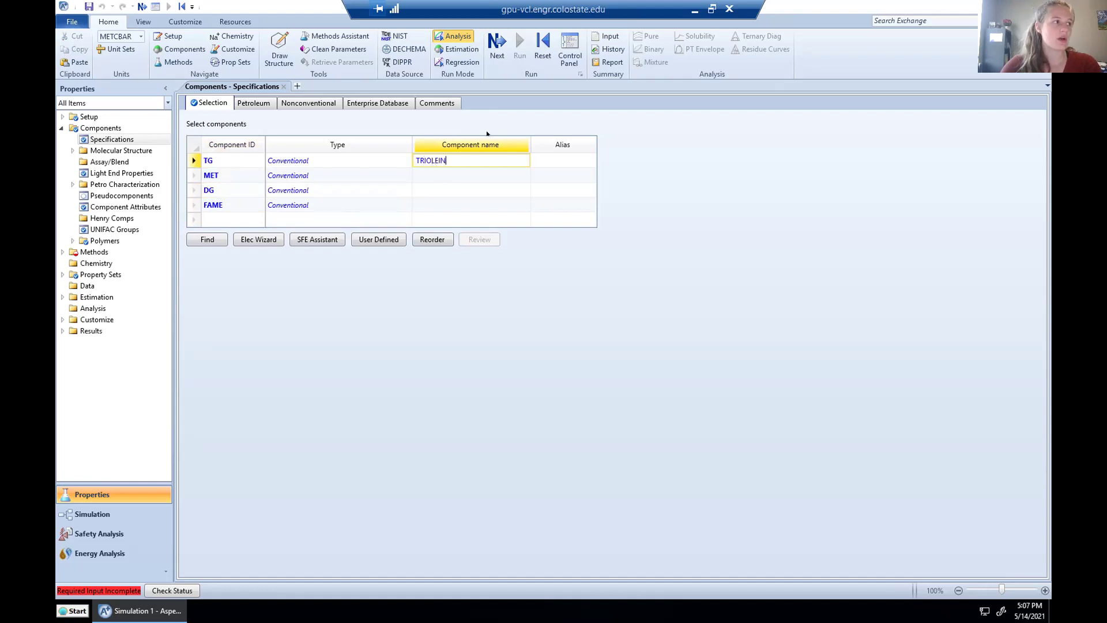
pyautogui.press('Return')
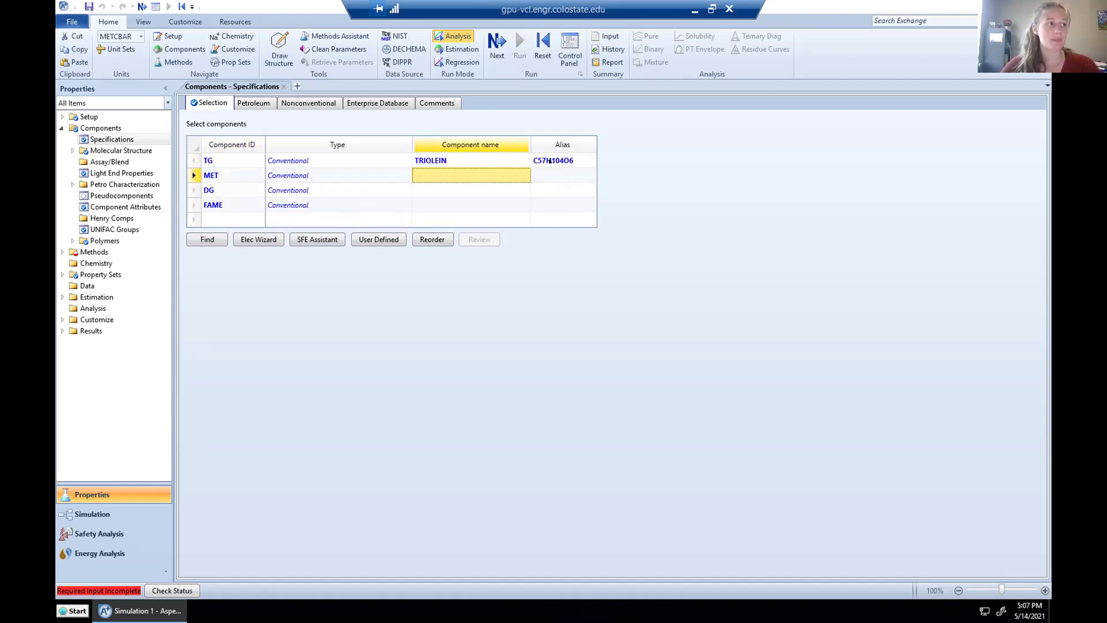
pyautogui.write('METHANOL')
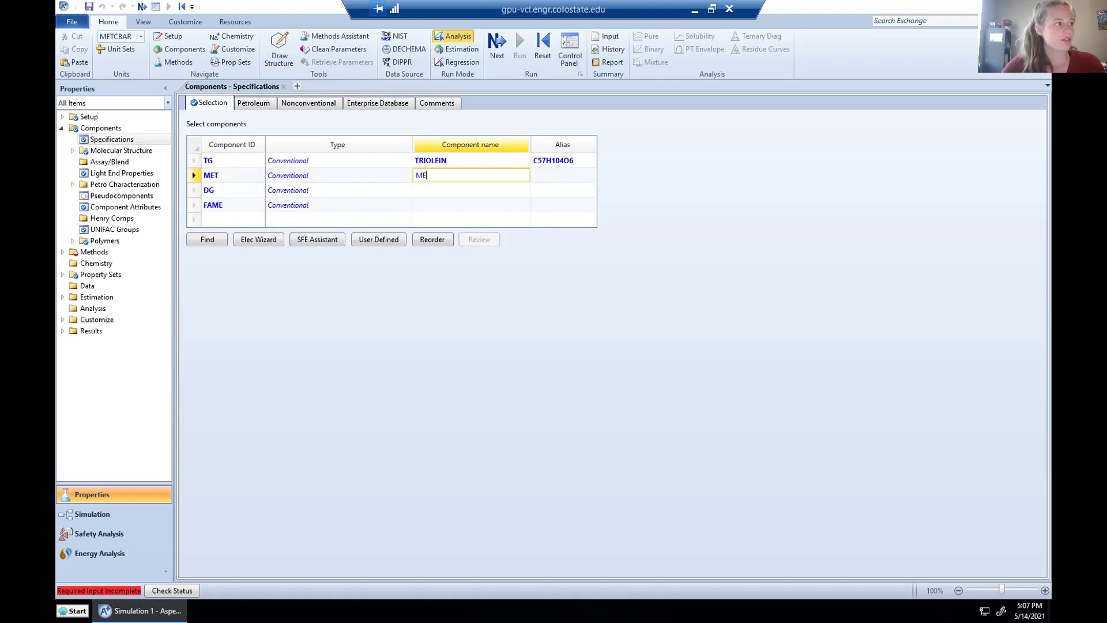
pyautogui.press('Return')
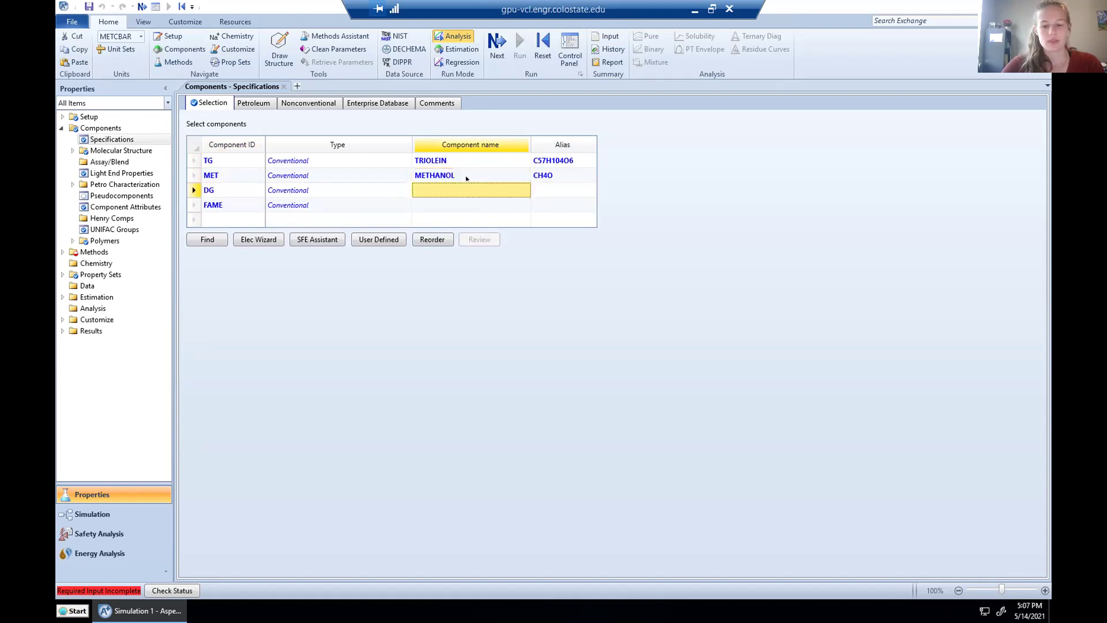
pyautogui.write('DIOLEIN')
pyautogui.press('Return')
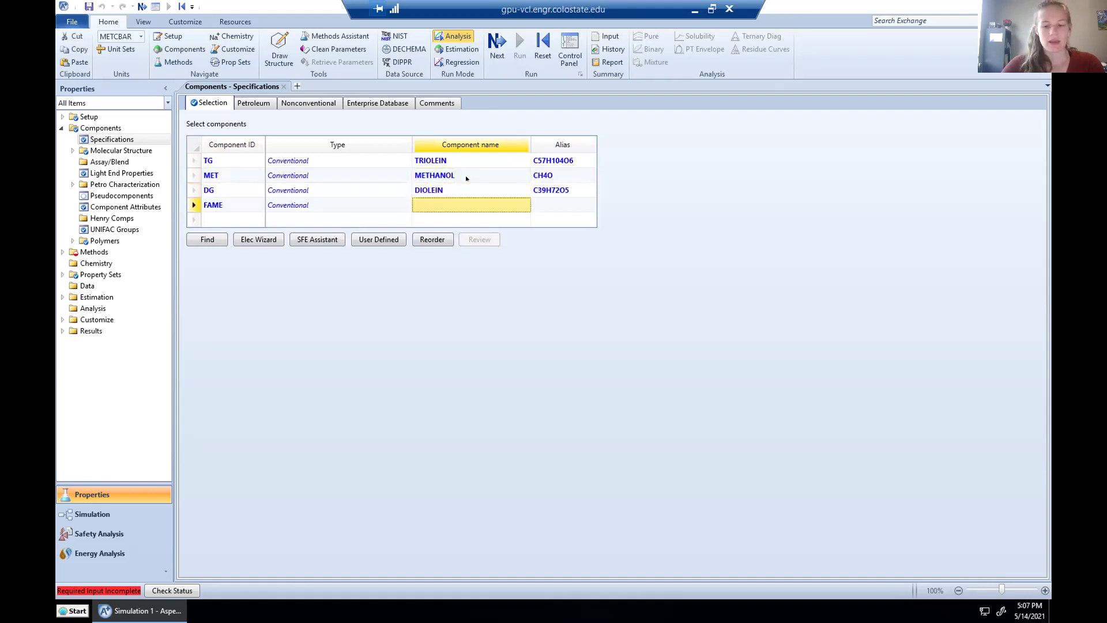
pyautogui.write('METHYL-OLEA')
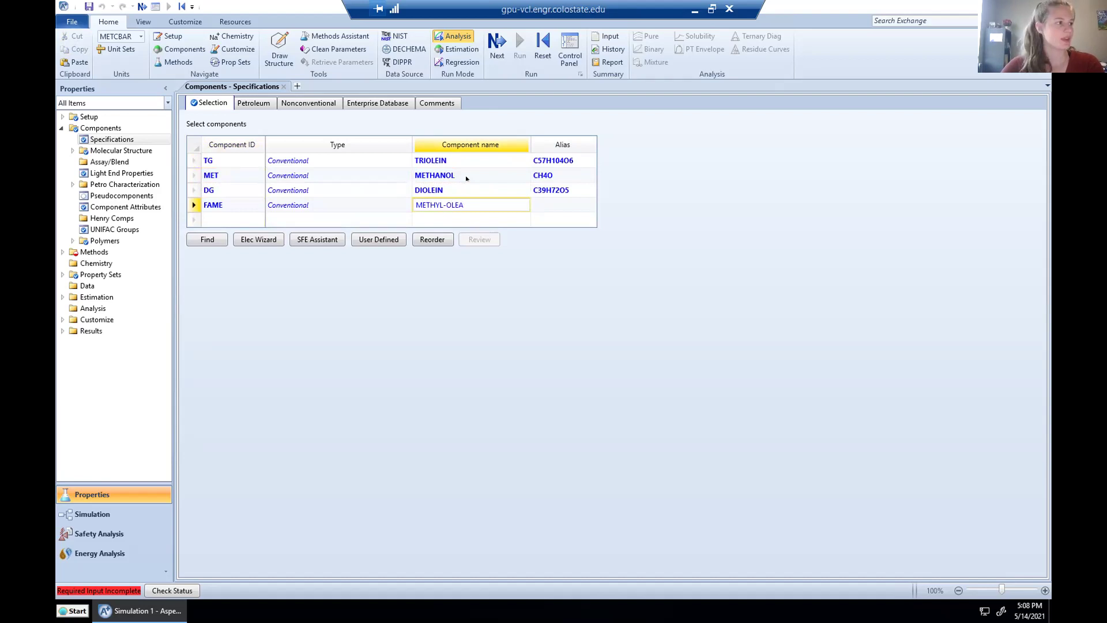
pyautogui.write('TE')
pyautogui.press('Return')
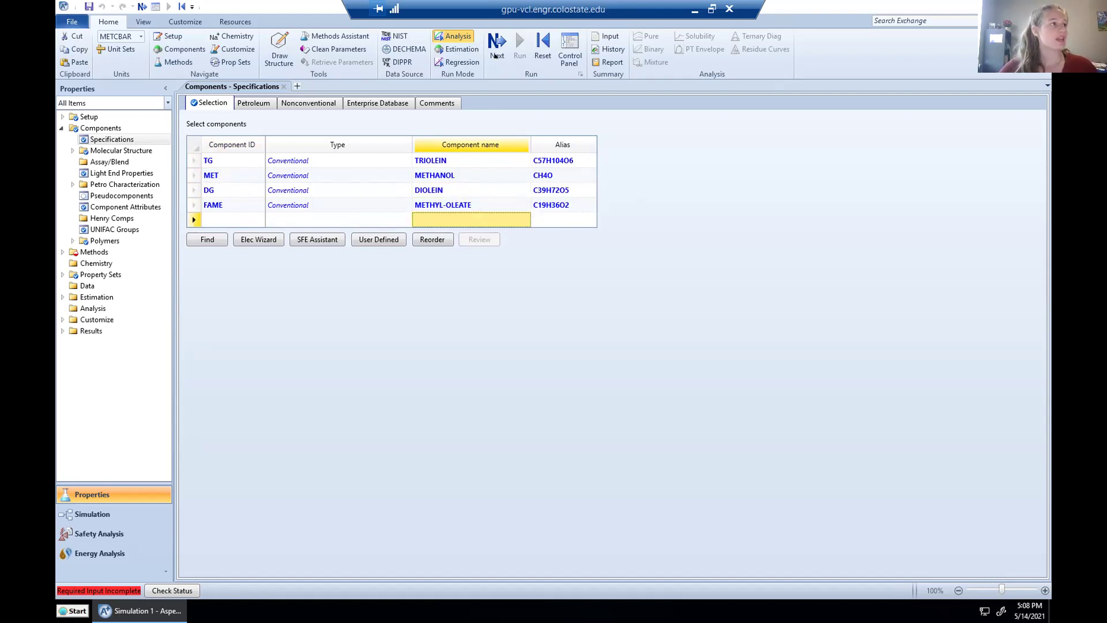
# Step: Choose NRTL as the property method and accept running the property analysis
pyautogui.click(495, 55)
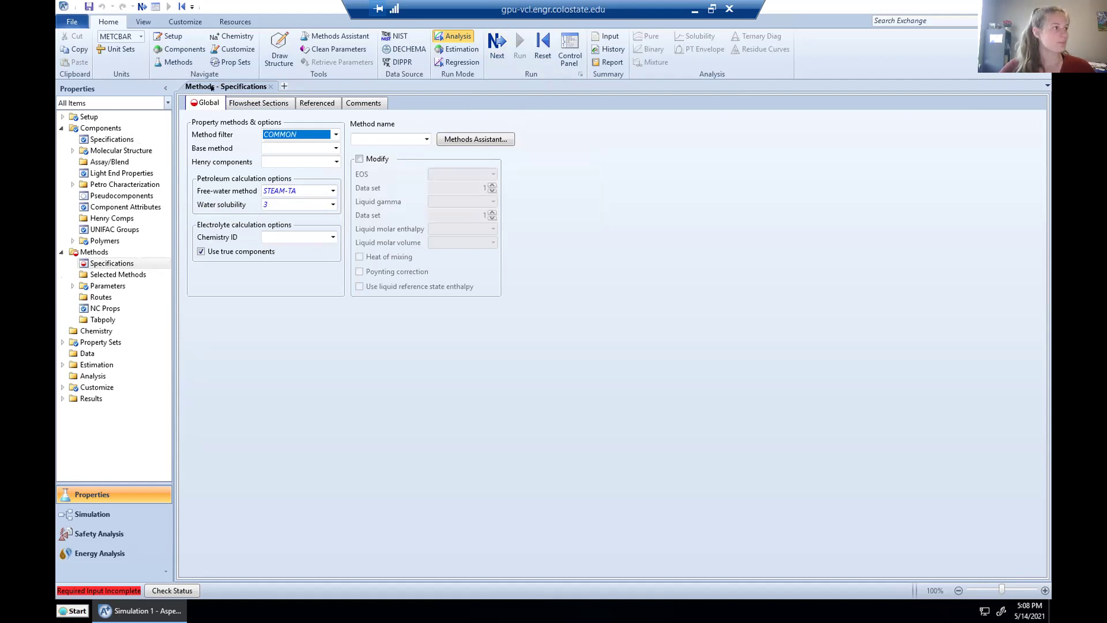
pyautogui.click(426, 139)
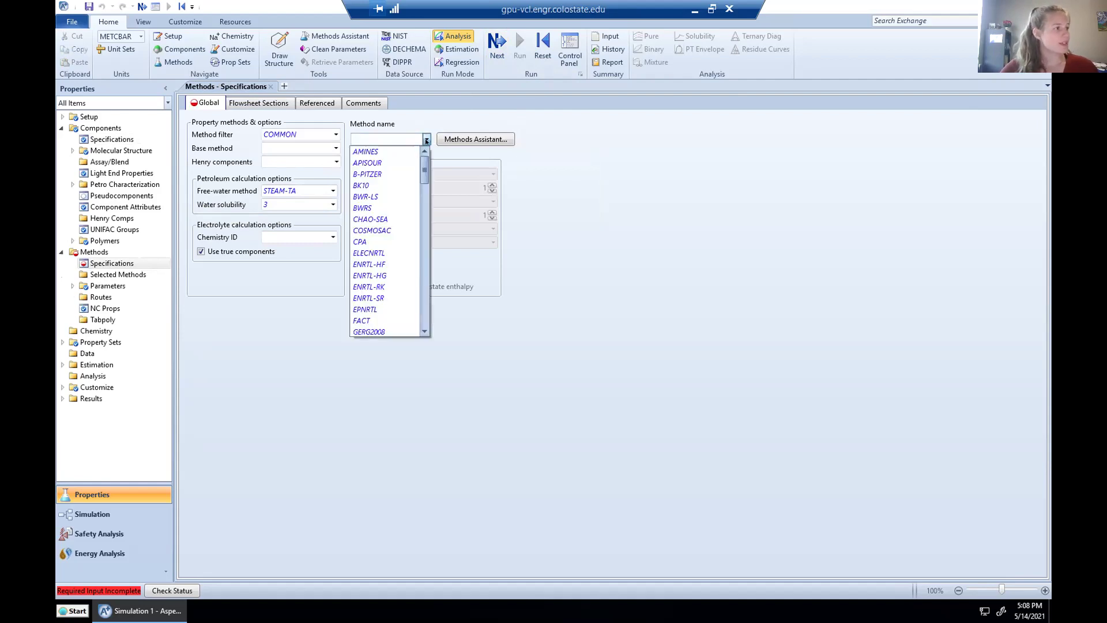
pyautogui.scroll(-7, 385, 238)
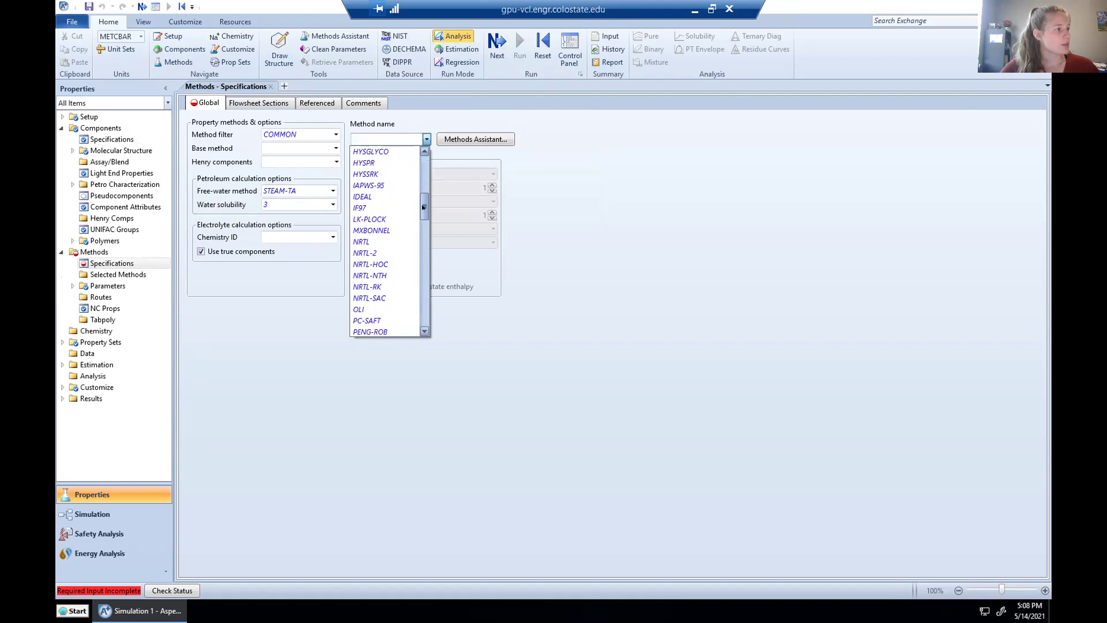
pyautogui.click(375, 230)
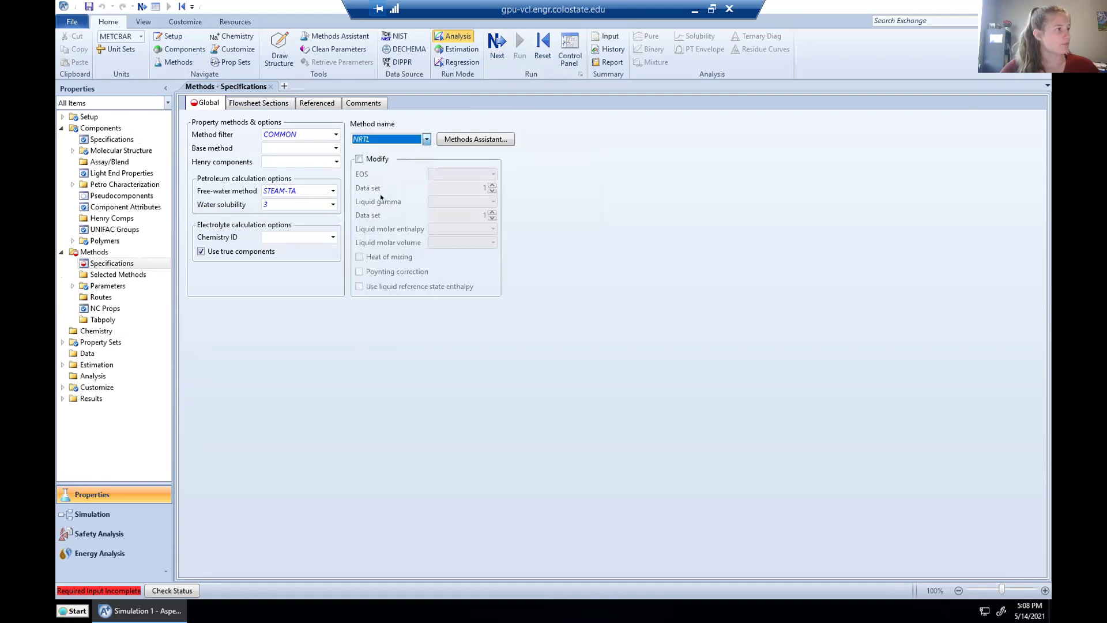
pyautogui.click(498, 57)
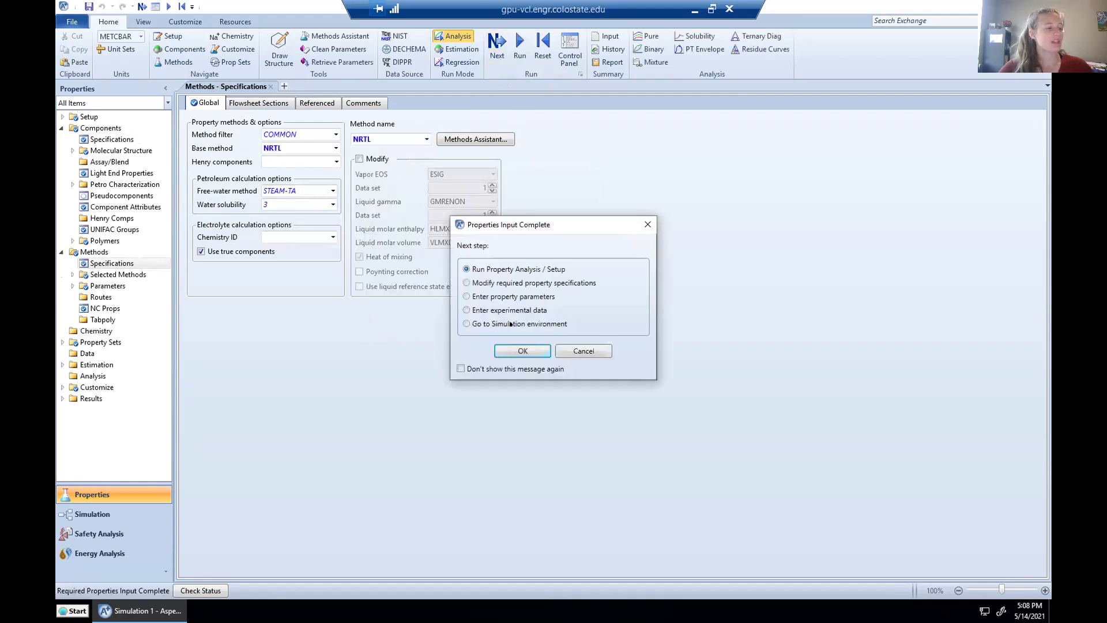
pyautogui.click(523, 351)
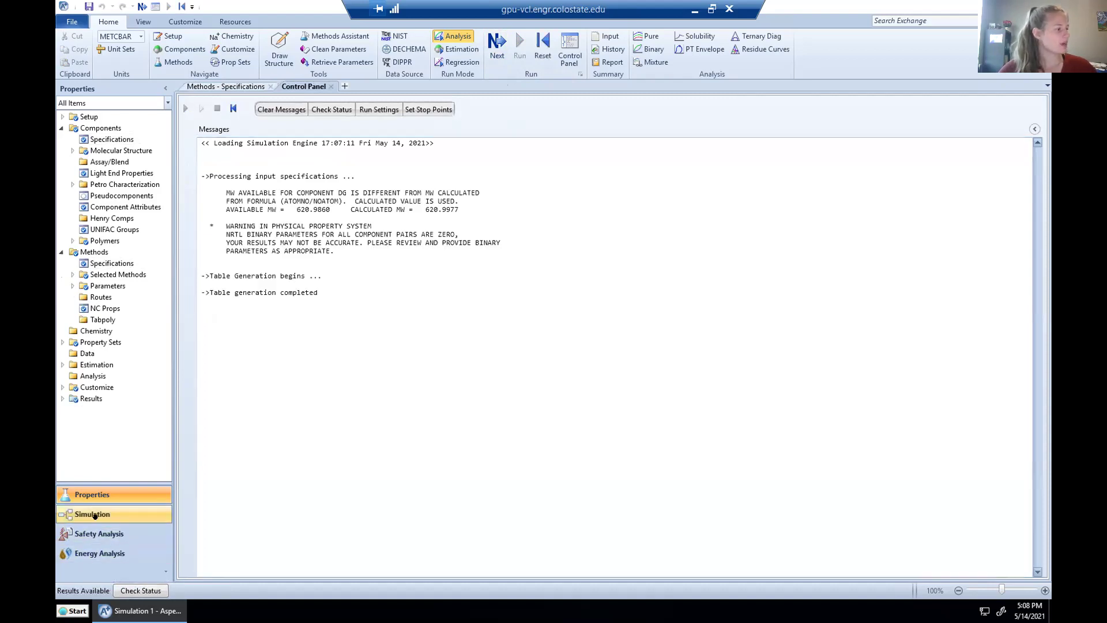
# Step: Place an RCSTR reactor block on the flowsheet and rename it CSTR
pyautogui.click(94, 514)
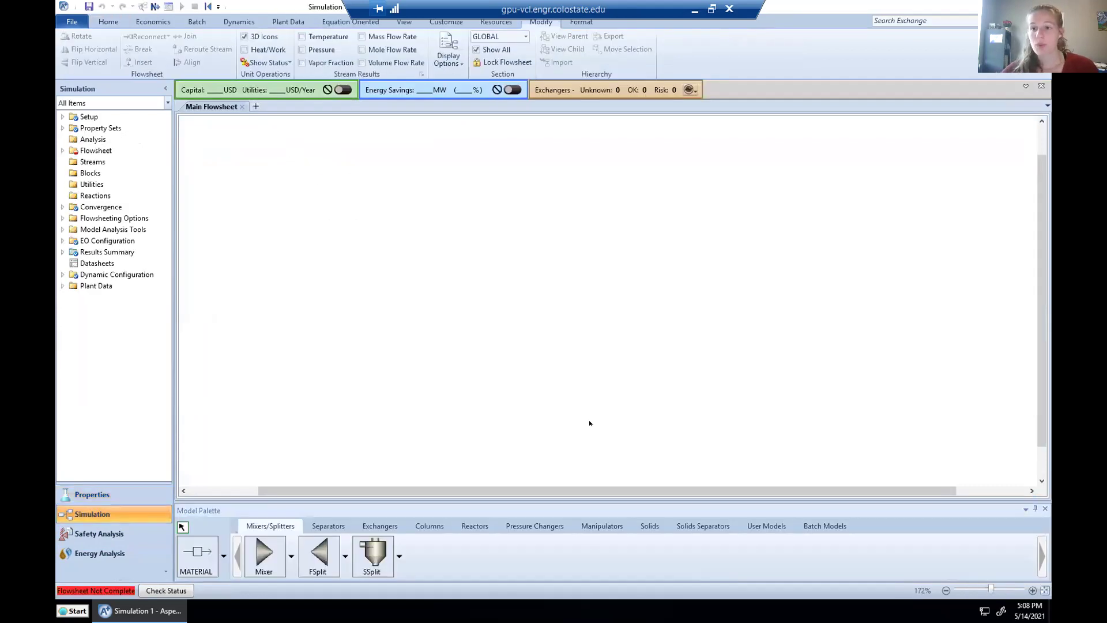
pyautogui.click(472, 526)
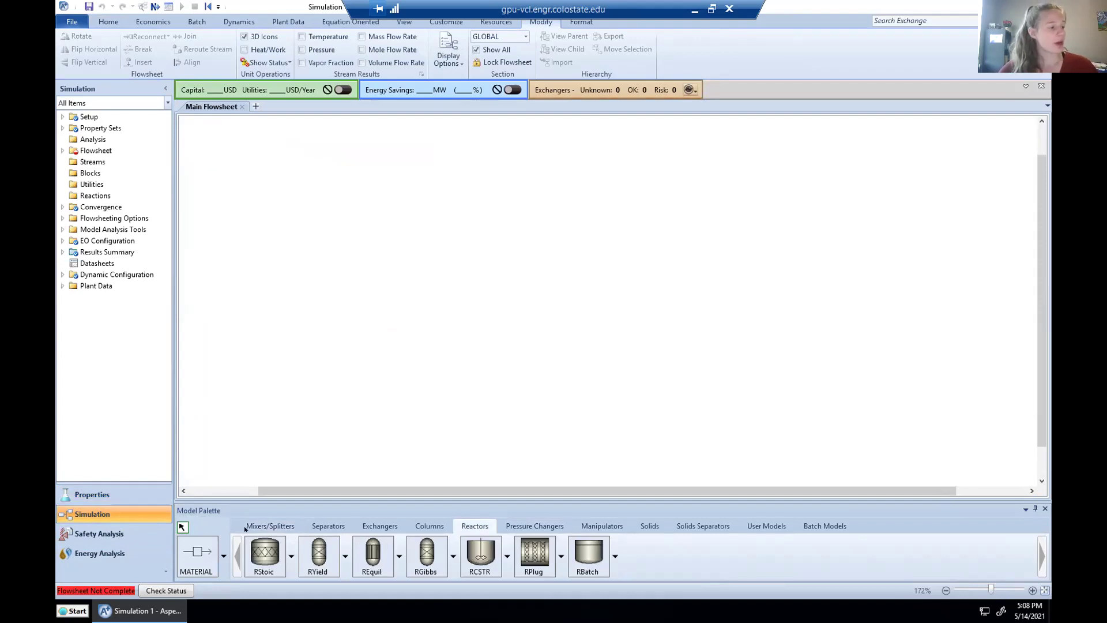
pyautogui.click(484, 562)
pyautogui.click(531, 289)
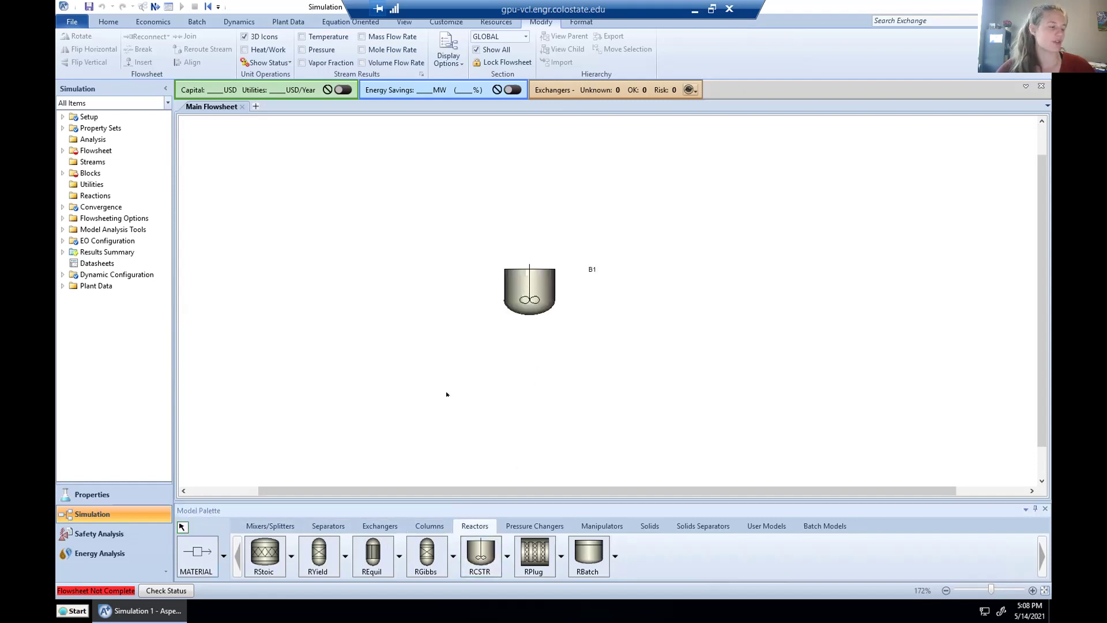
pyautogui.click(183, 527)
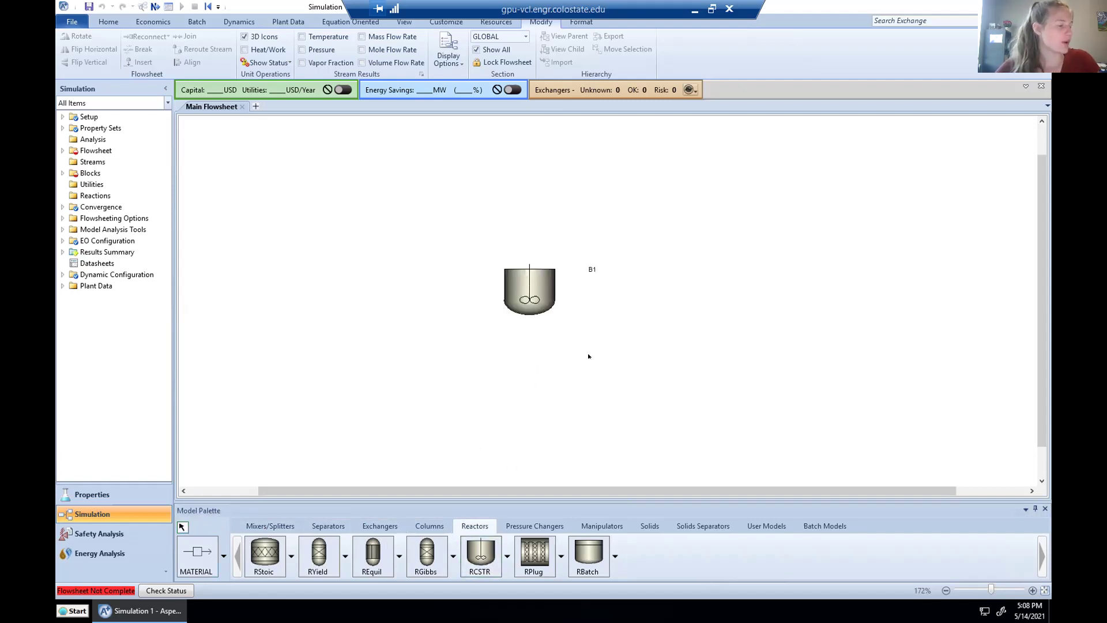
pyautogui.doubleClick(594, 269)
pyautogui.write('CSTR')
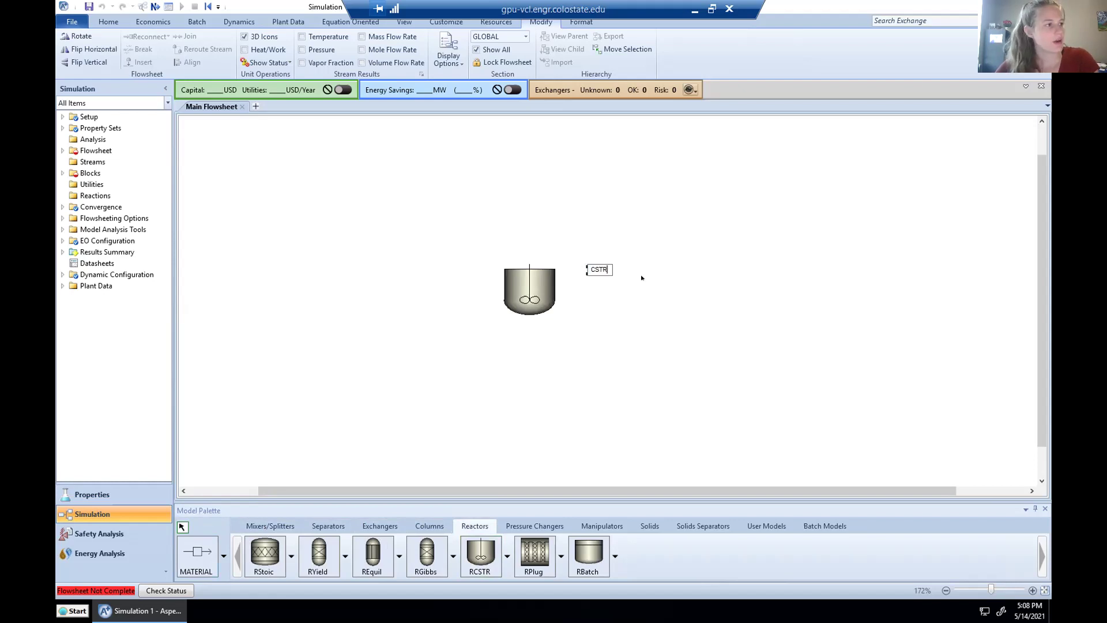
pyautogui.click(642, 277)
pyautogui.moveTo(591, 270); pyautogui.dragTo(530, 325)
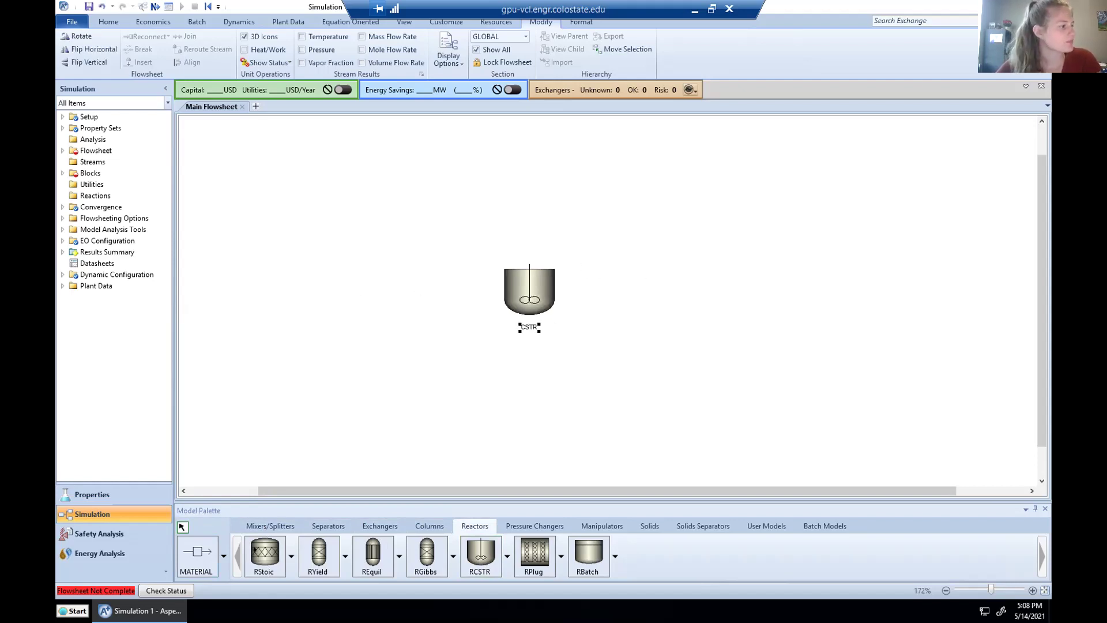
# Step: Draw an inlet stream FEED and an outlet stream PROD on the CSTR
pyautogui.click(196, 555)
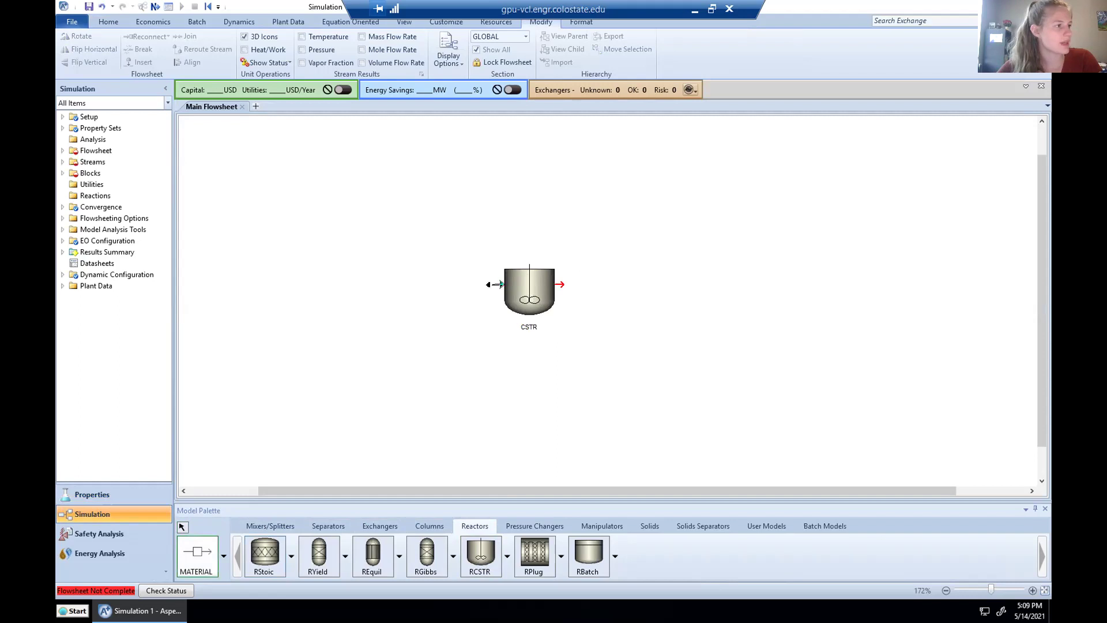
pyautogui.click(499, 283)
pyautogui.click(445, 286)
pyautogui.click(559, 284)
pyautogui.click(624, 284)
pyautogui.click(182, 526)
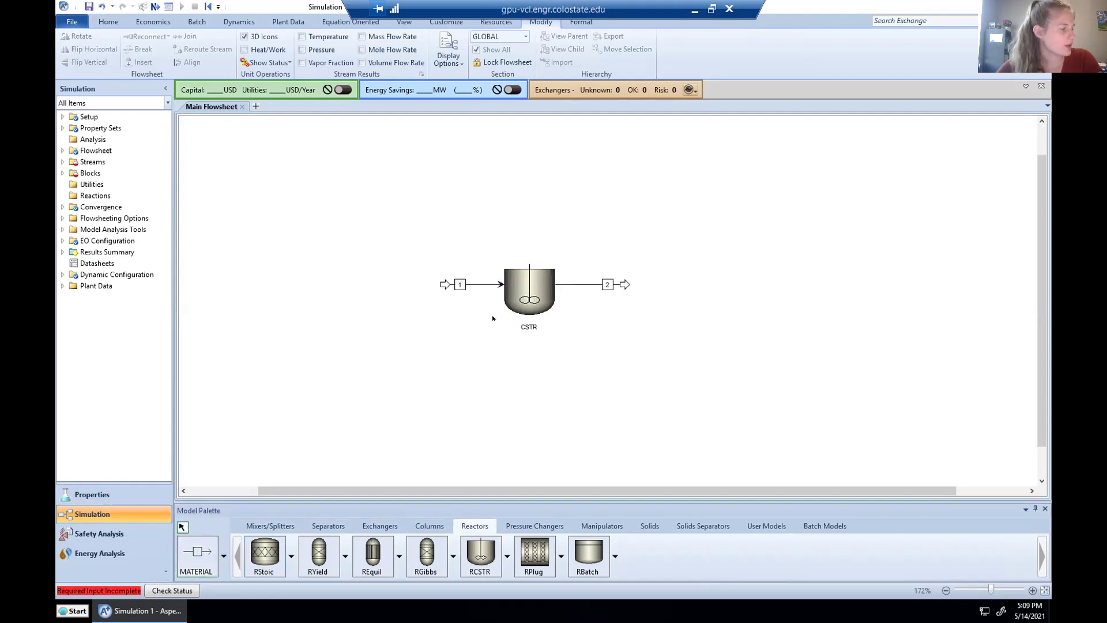
pyautogui.click(459, 284)
pyautogui.write('FEED')
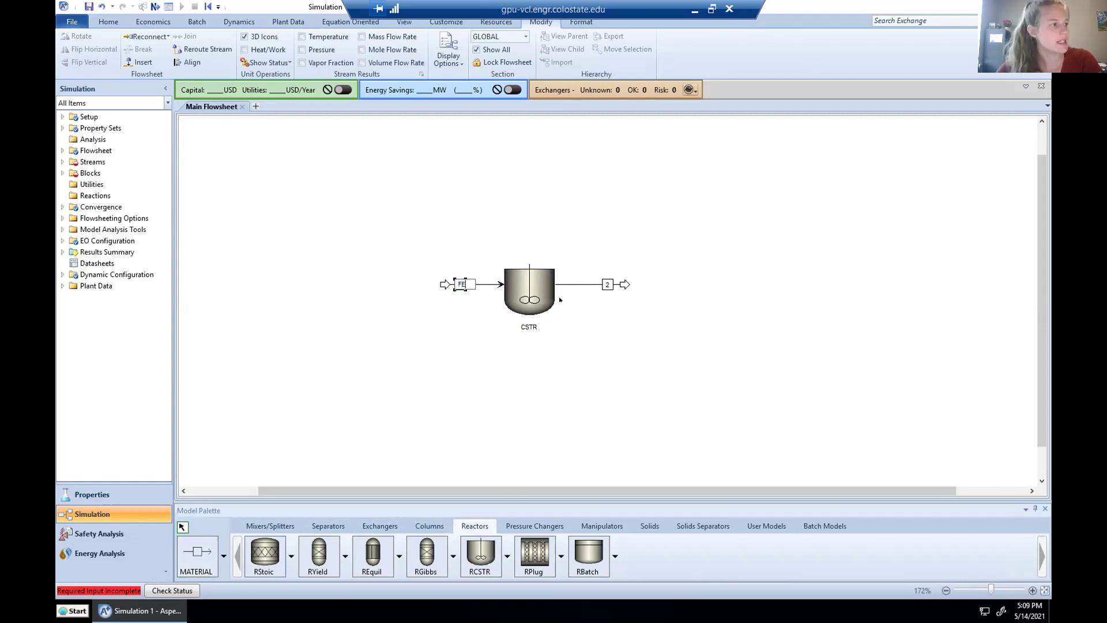
pyautogui.click(607, 284)
pyautogui.write('PROD')
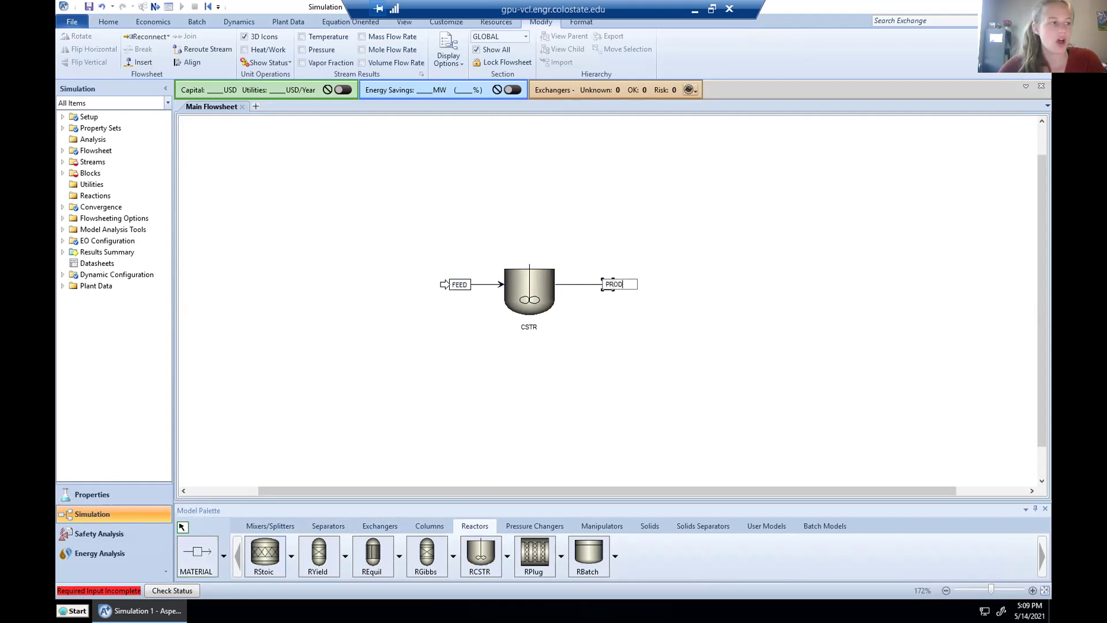
pyautogui.click(614, 314)
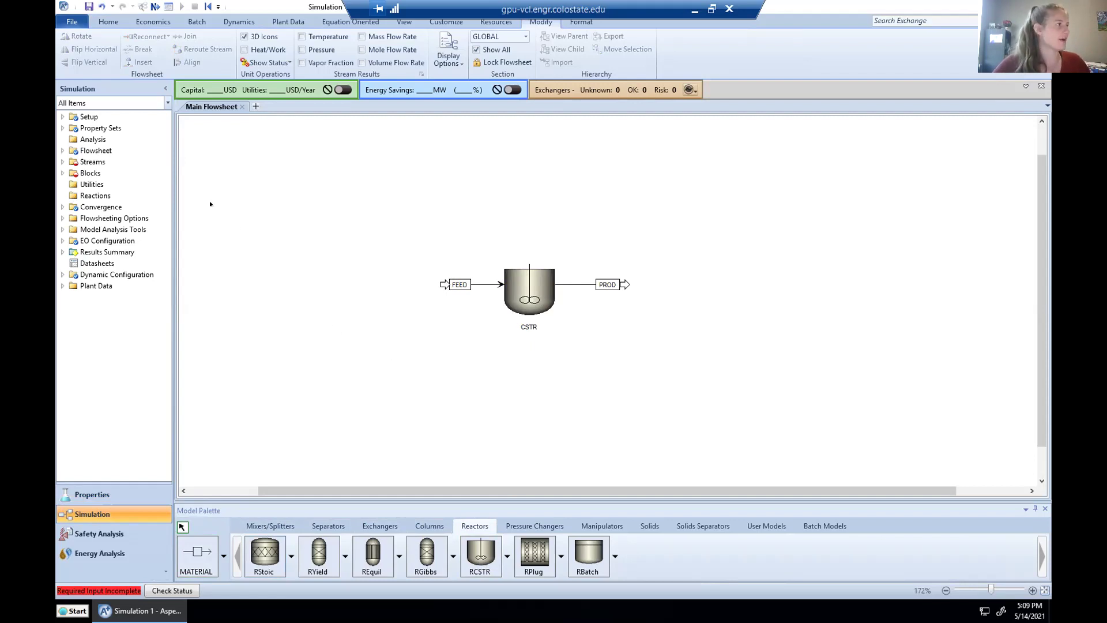
# Step: Set the FEED composition to Mass-Flow with TG 1050 and MET 227.97 kg/hr
pyautogui.click(155, 7)
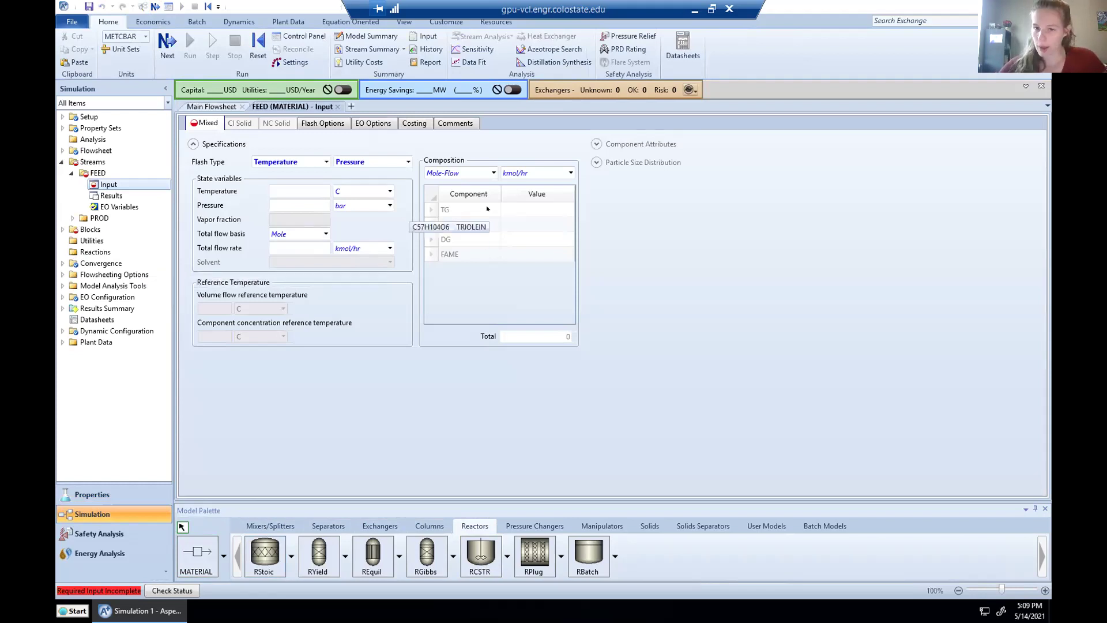
pyautogui.click(493, 174)
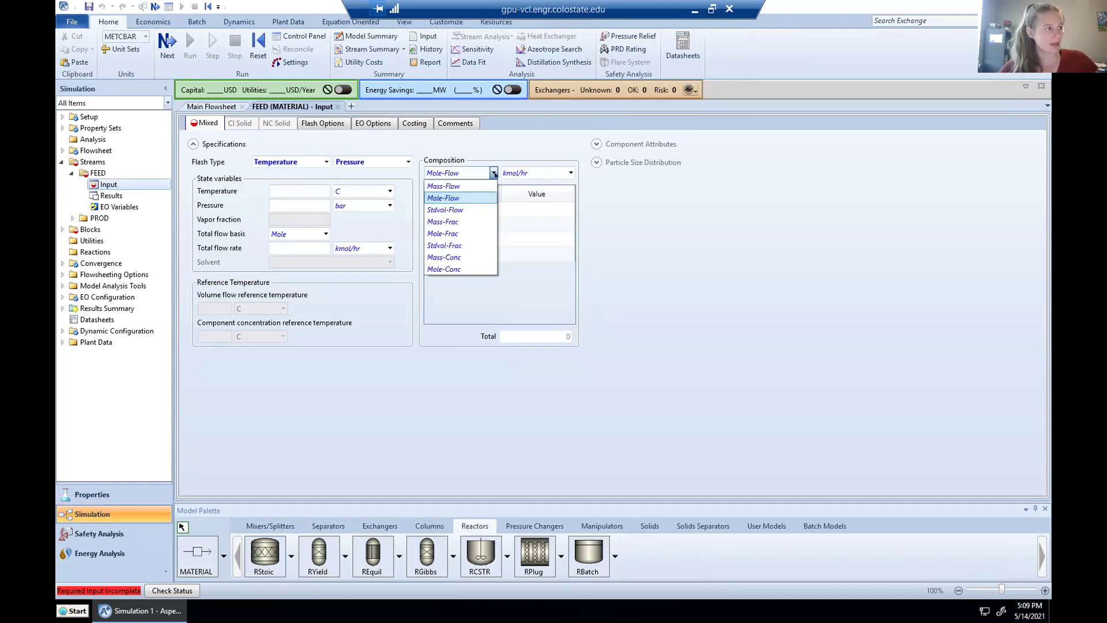
pyautogui.click(447, 198)
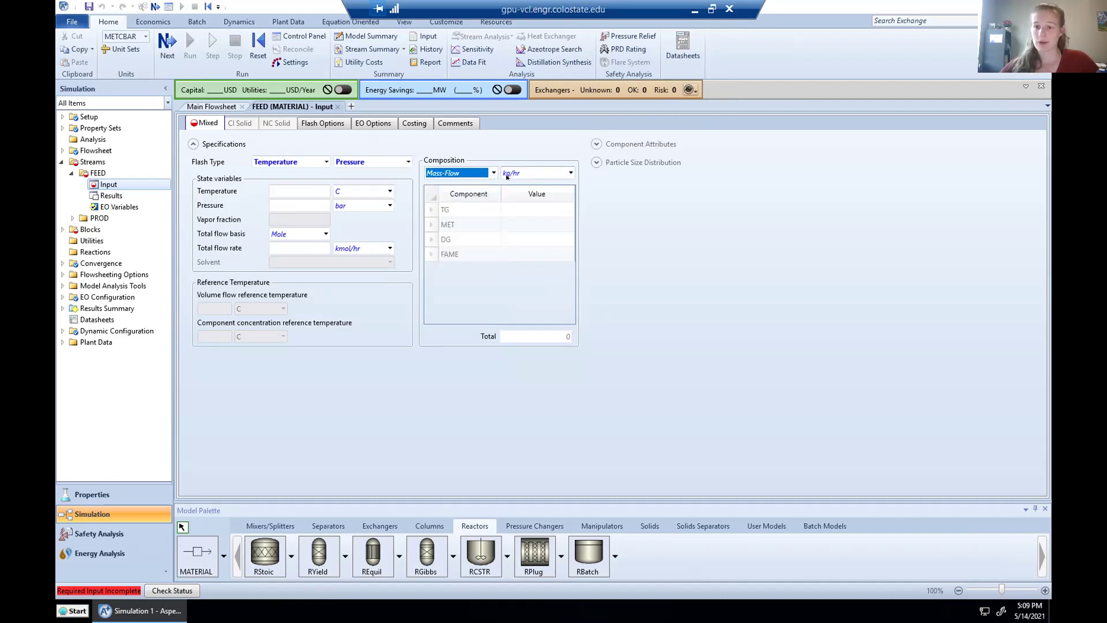
pyautogui.click(537, 206)
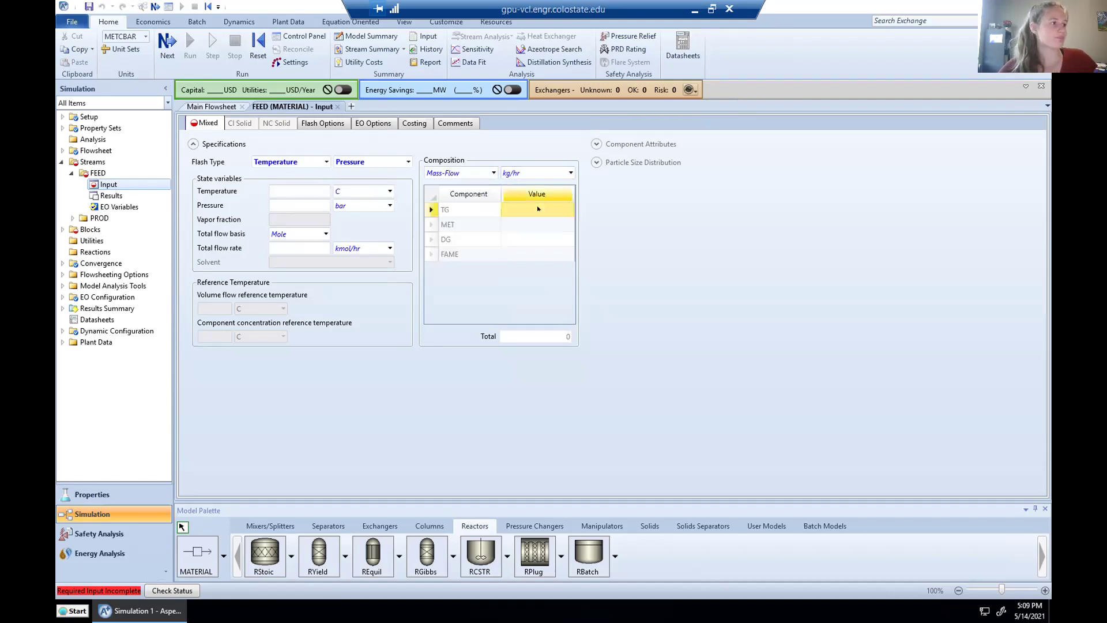
pyautogui.write('1050')
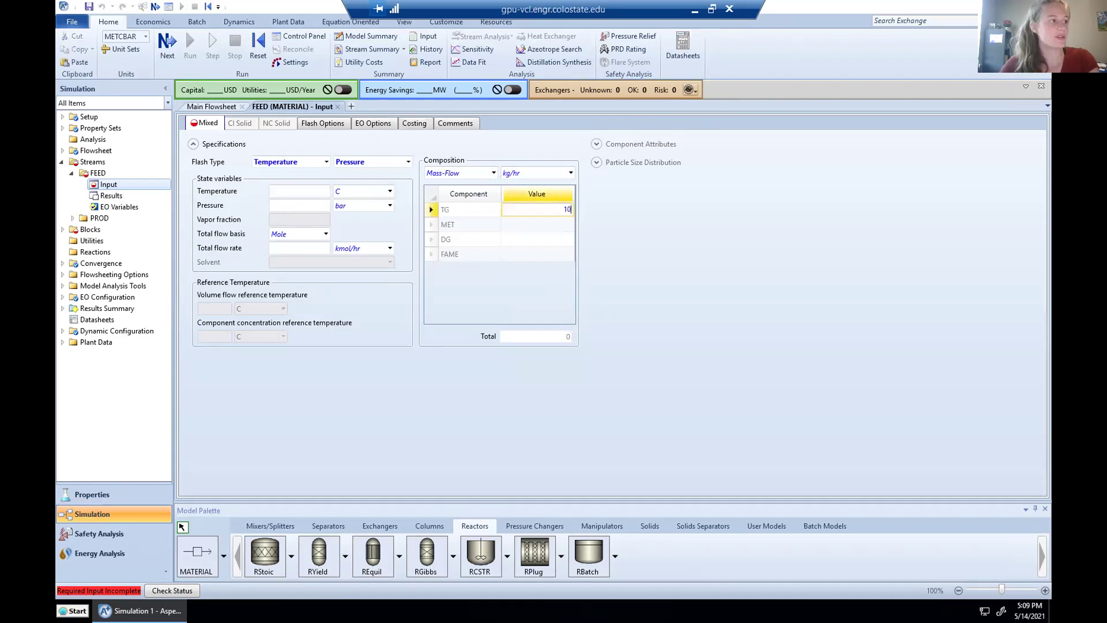
pyautogui.click(580, 210)
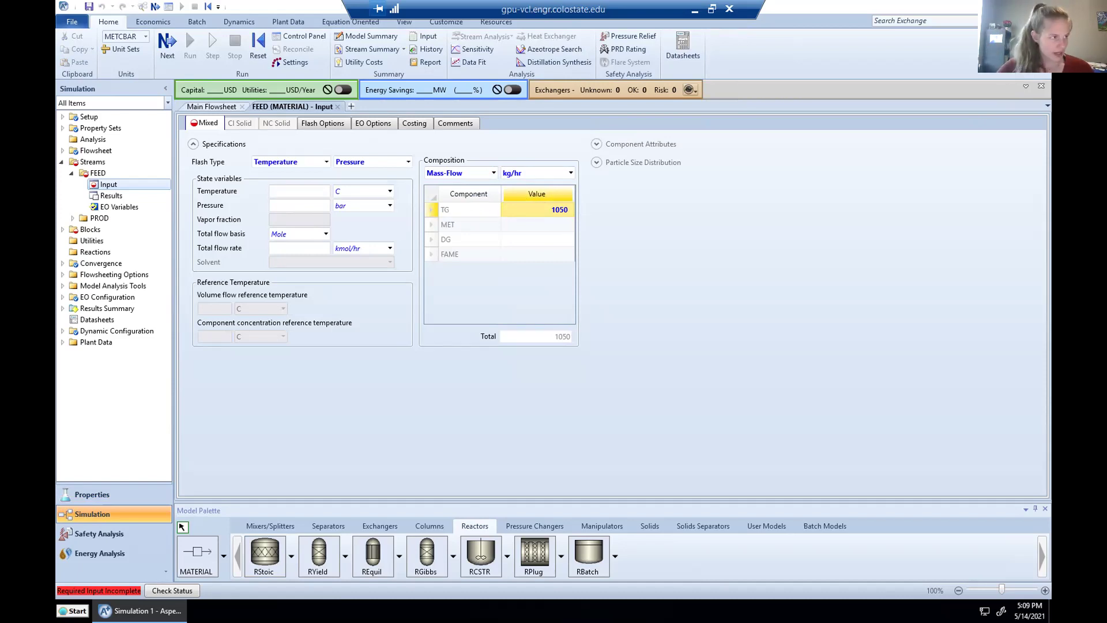
pyautogui.click(563, 225)
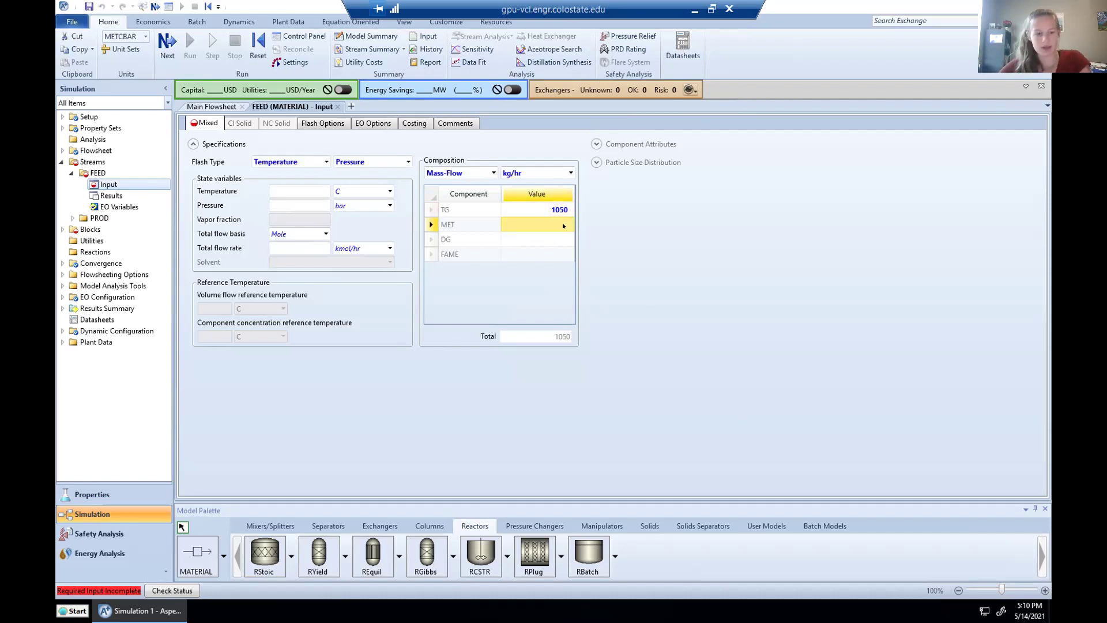
pyautogui.write('227')
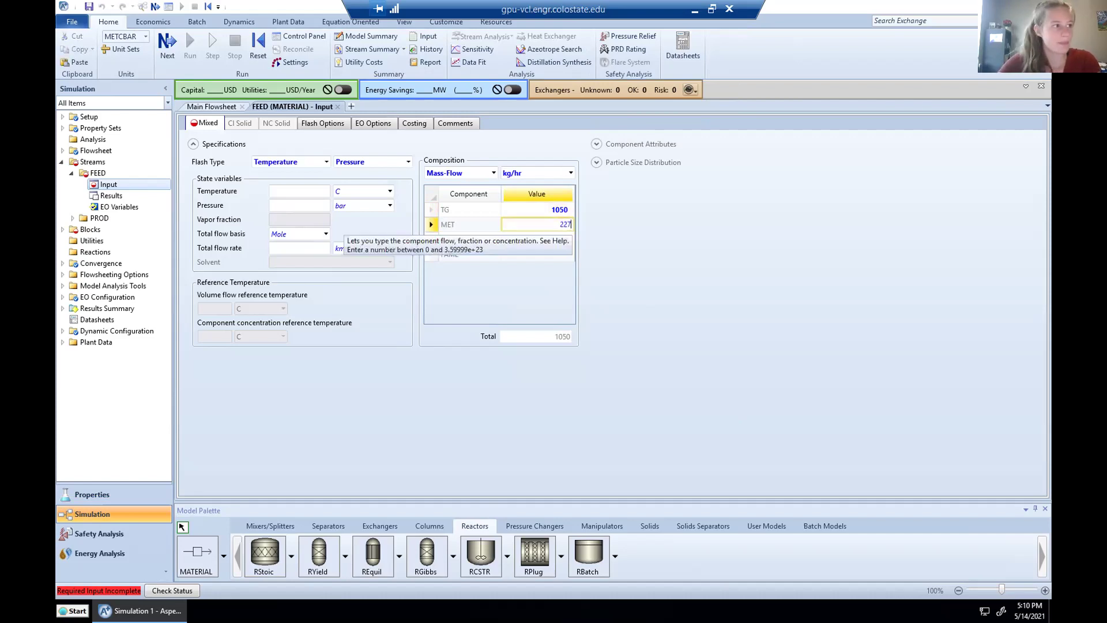
pyautogui.write('.97')
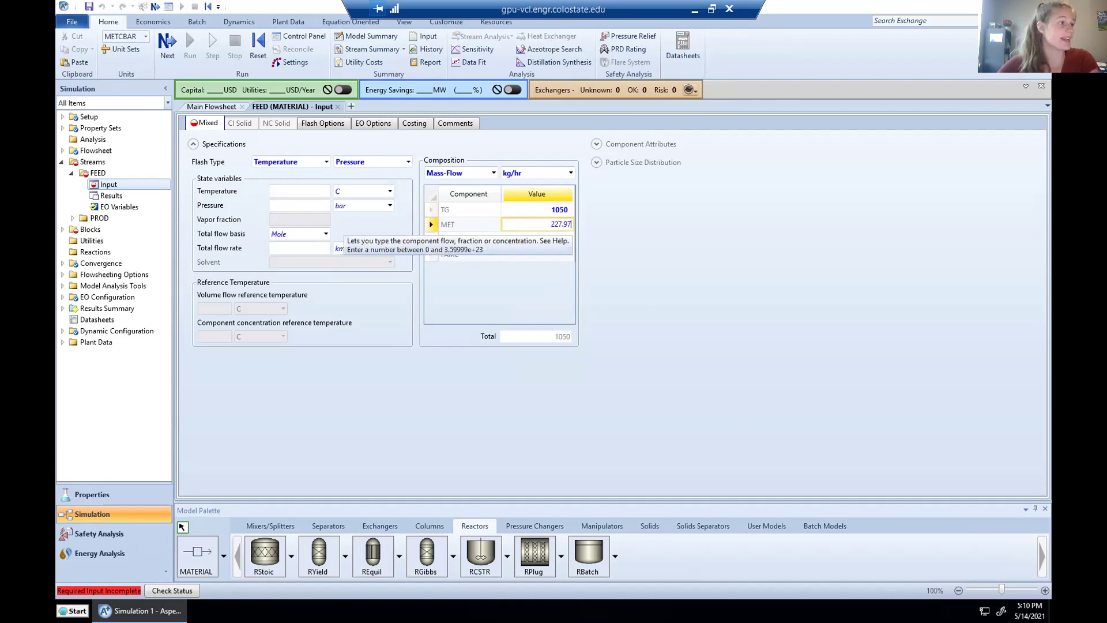
pyautogui.click(621, 225)
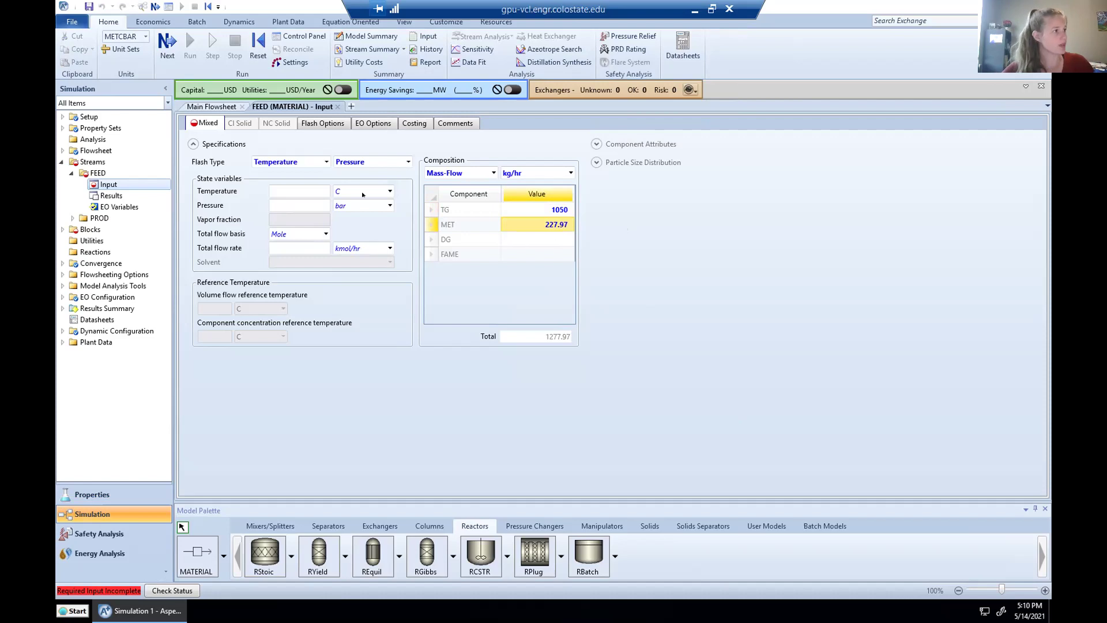
# Step: Set the FEED temperature to 60 C and pressure to 400 kPa
pyautogui.click(301, 188)
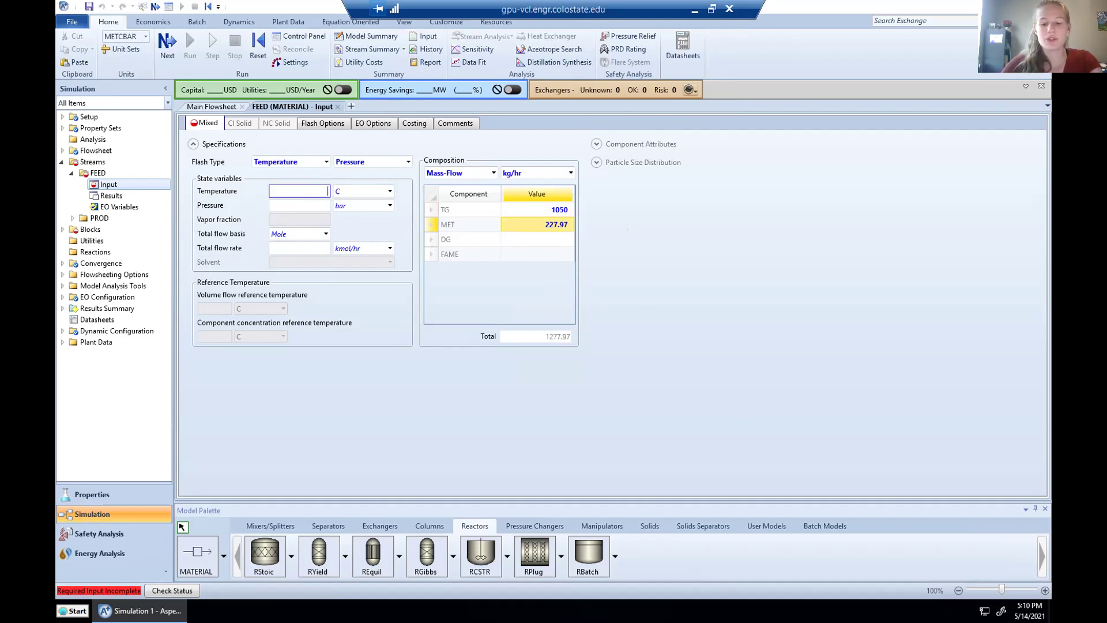
pyautogui.write('60')
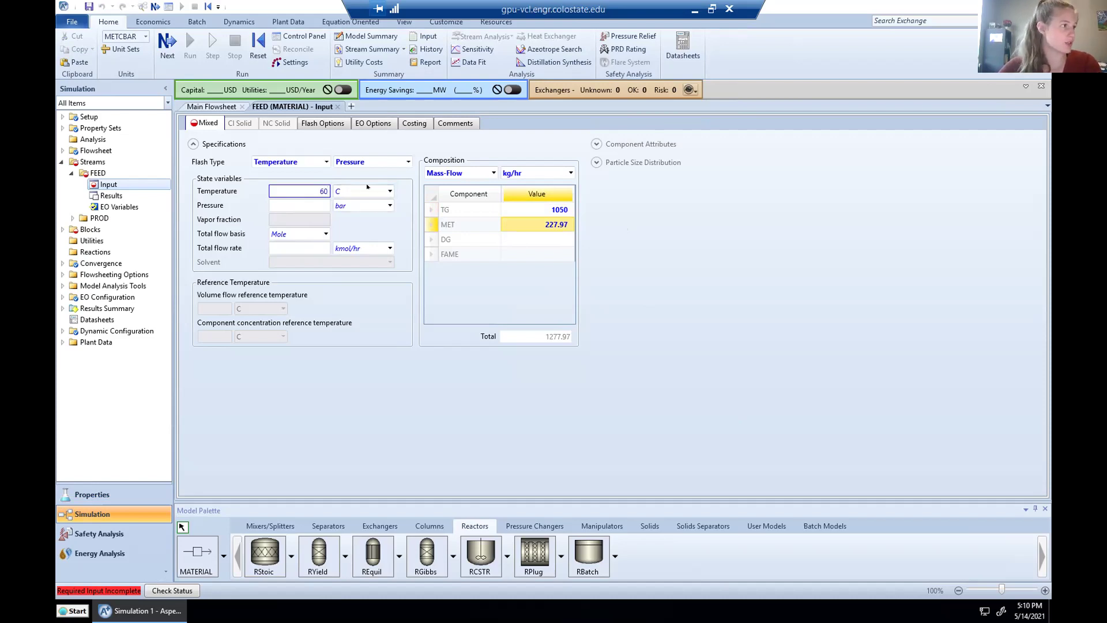
pyautogui.press('Tab')
pyautogui.write('400')
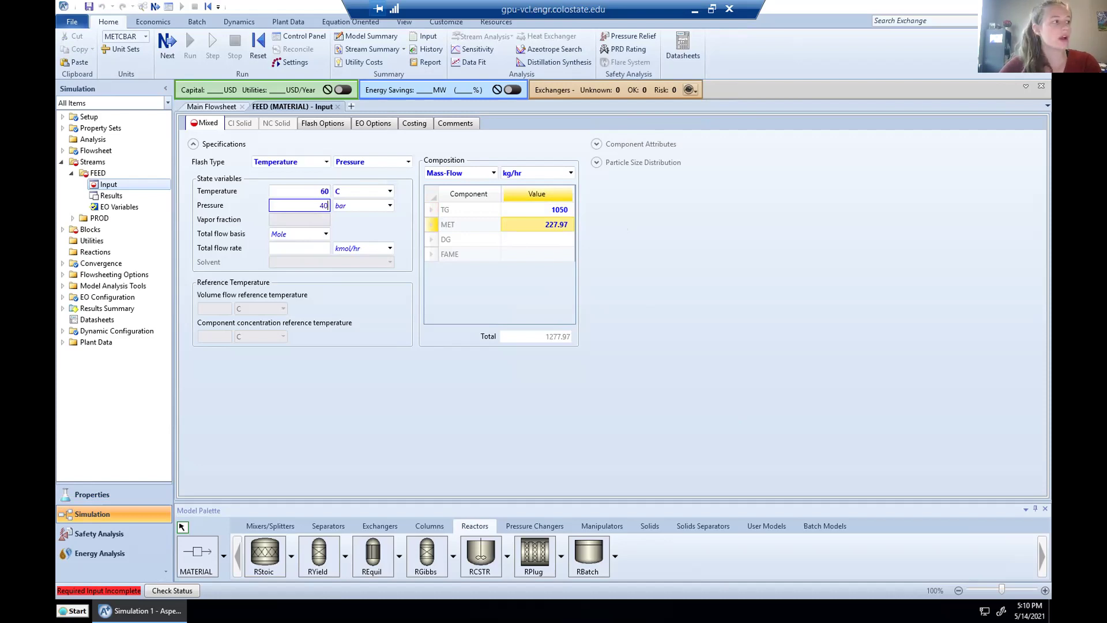
pyautogui.click(390, 205)
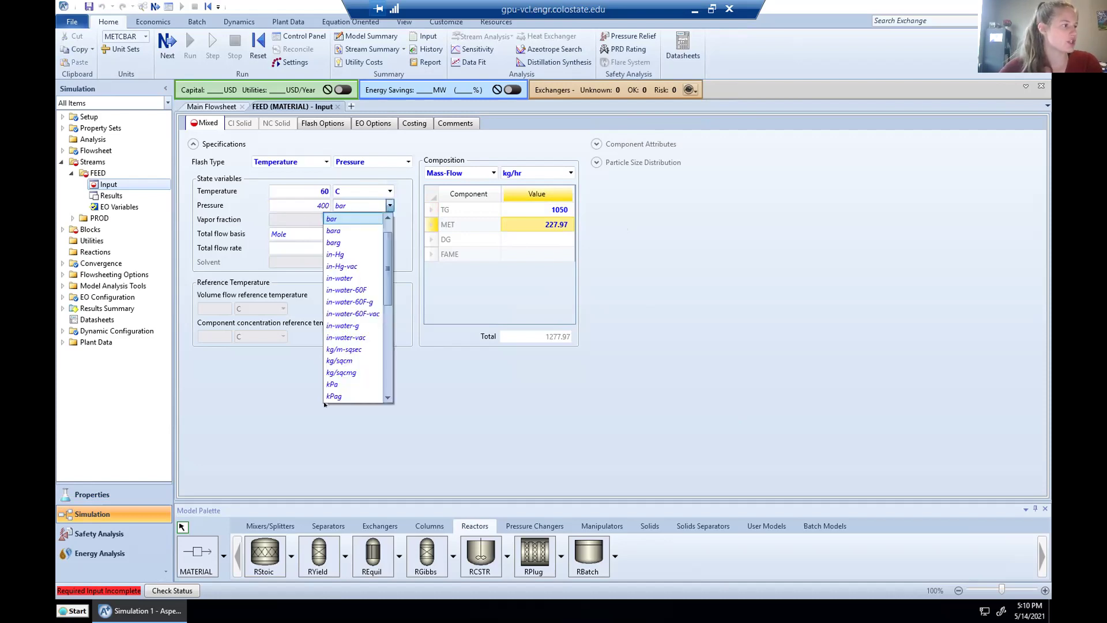
pyautogui.click(336, 361)
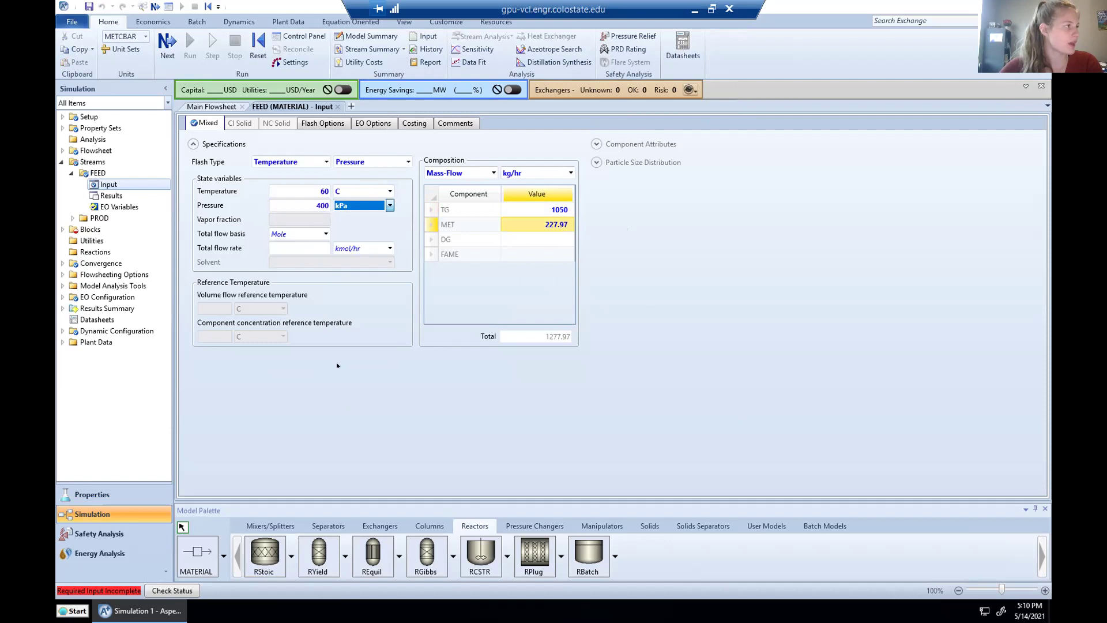
pyautogui.click(565, 377)
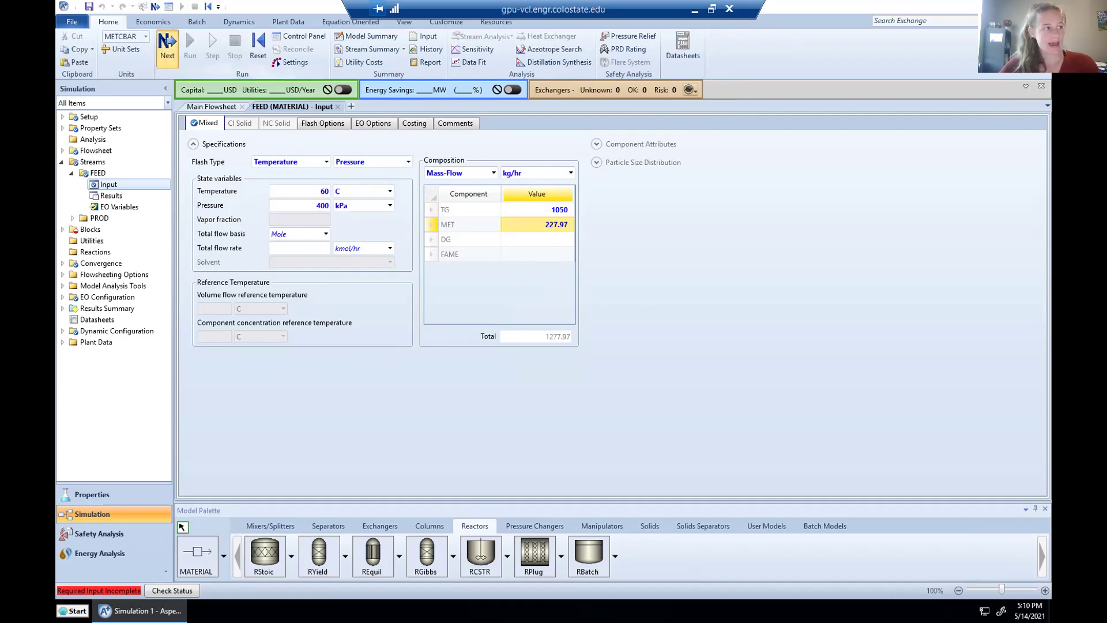
pyautogui.click(167, 46)
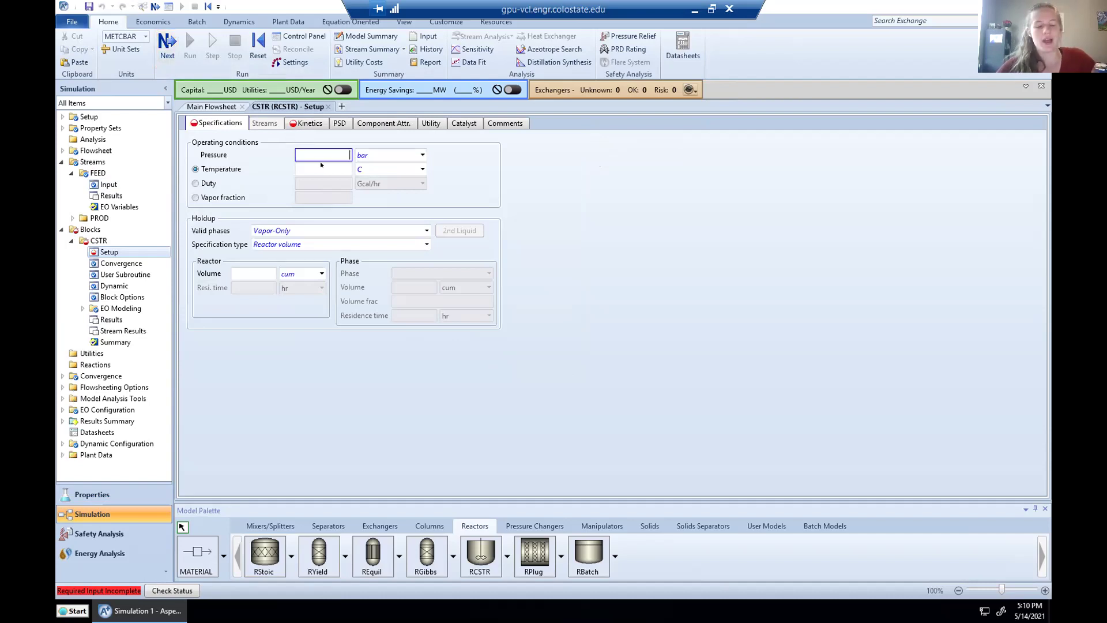
# Step: Set the CSTR to 400 kPa and 60 C with vapor-liquid valid phases
pyautogui.click(422, 155)
pyautogui.click(370, 335)
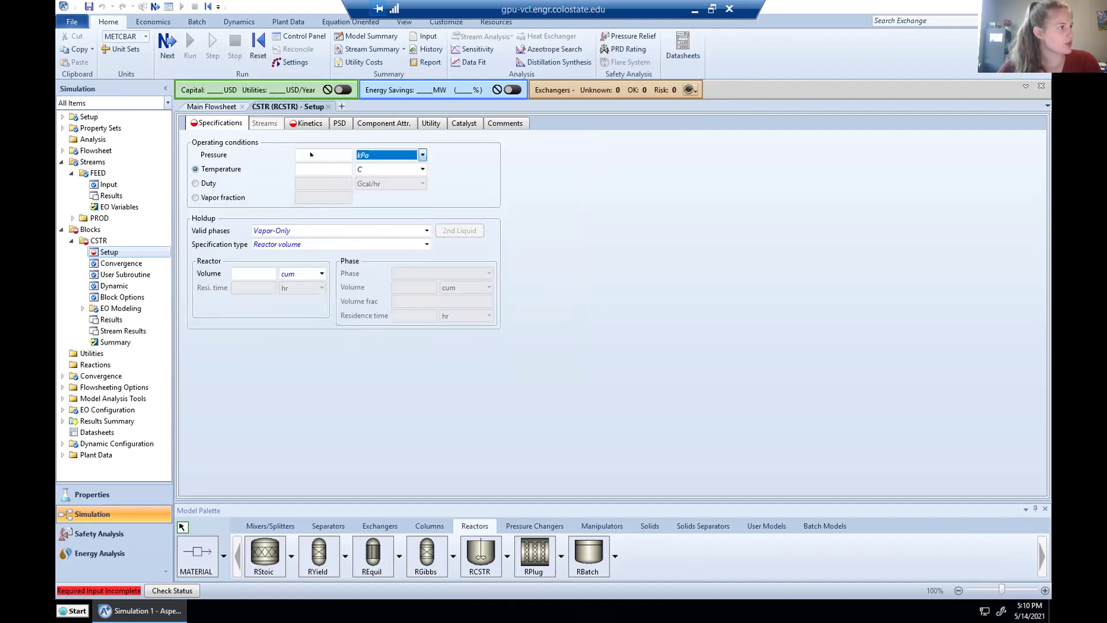
pyautogui.click(311, 155)
pyautogui.write('400')
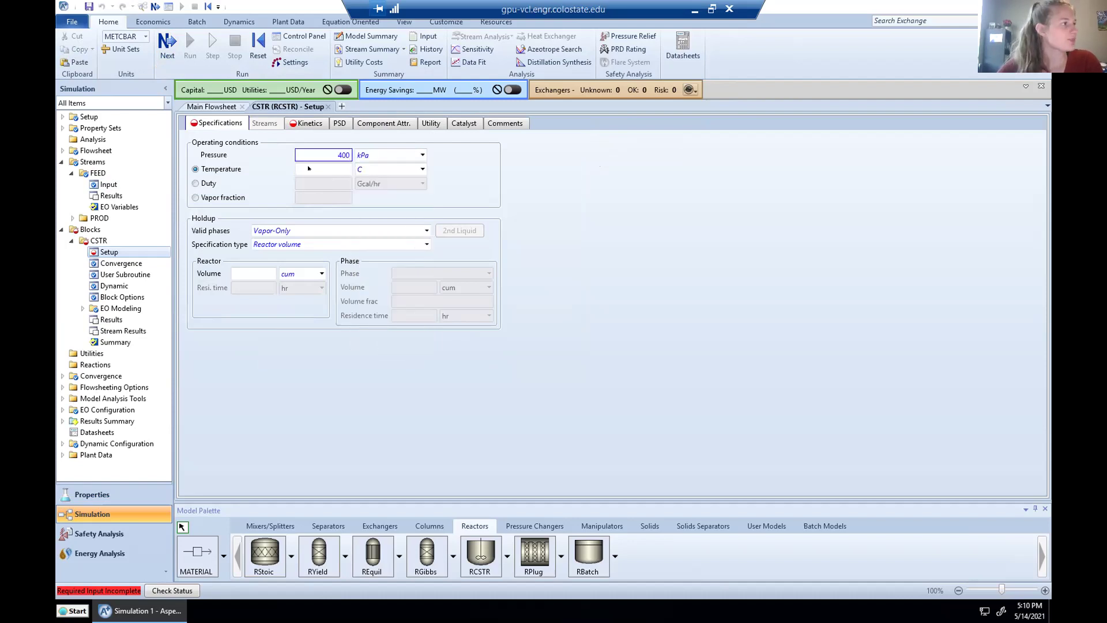
pyautogui.click(308, 168)
pyautogui.write('60')
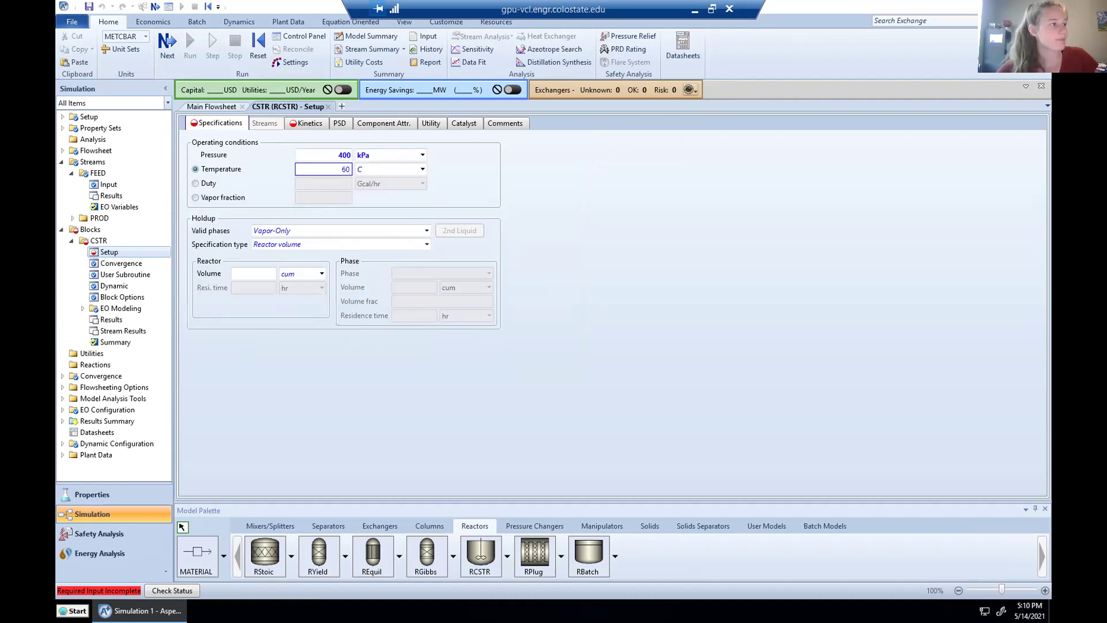
pyautogui.click(317, 230)
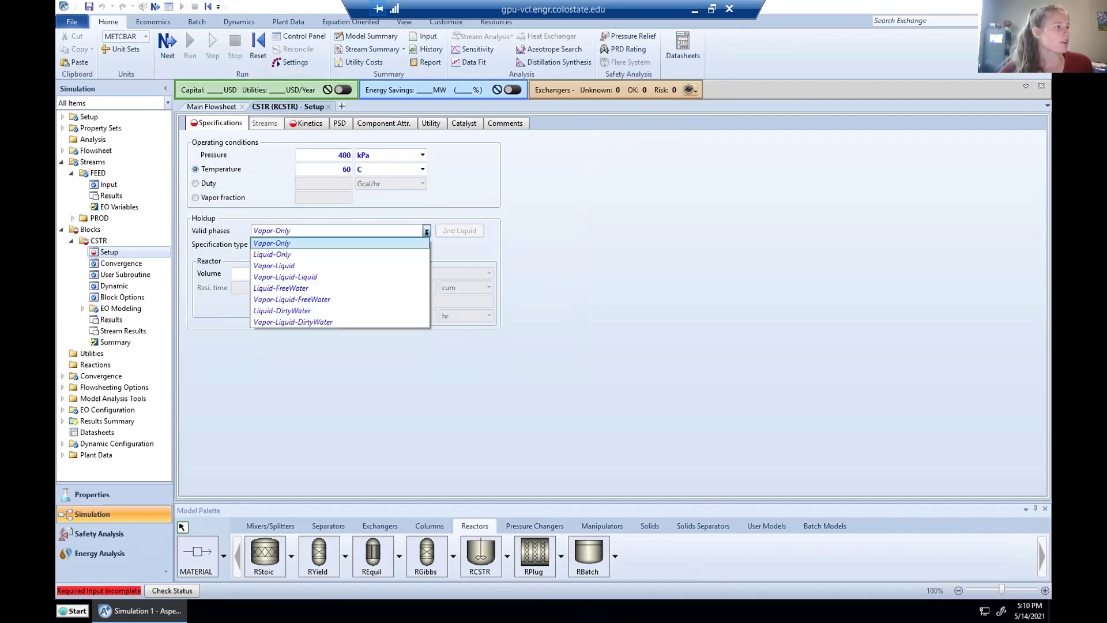
pyautogui.click(310, 266)
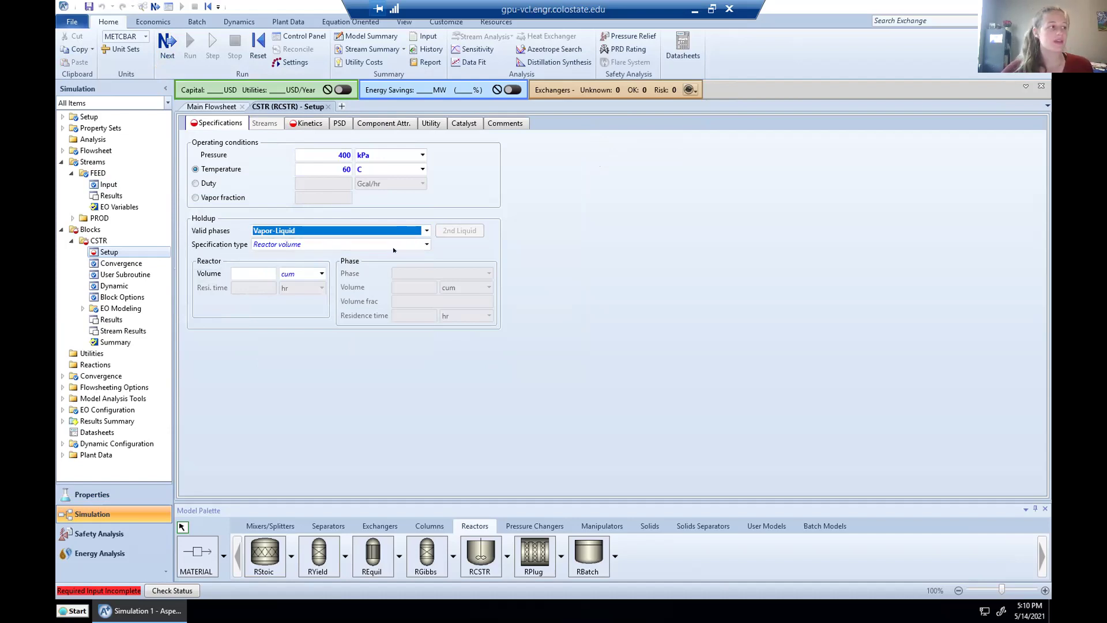
# Step: Specify the CSTR by a residence time of 2 hr
pyautogui.click(426, 245)
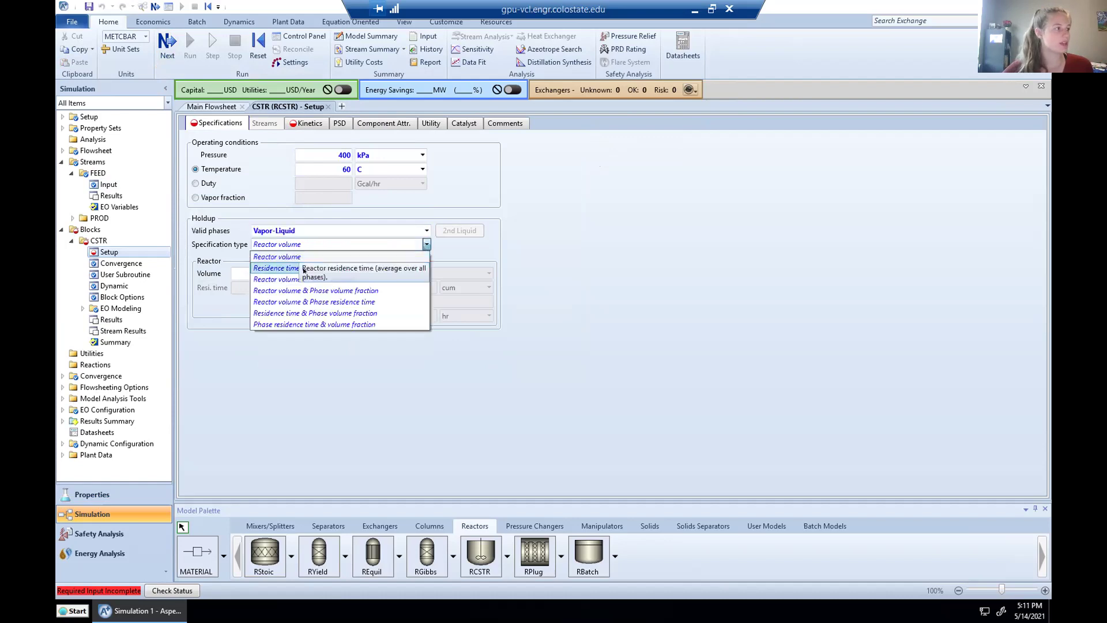
pyautogui.click(271, 268)
pyautogui.click(257, 288)
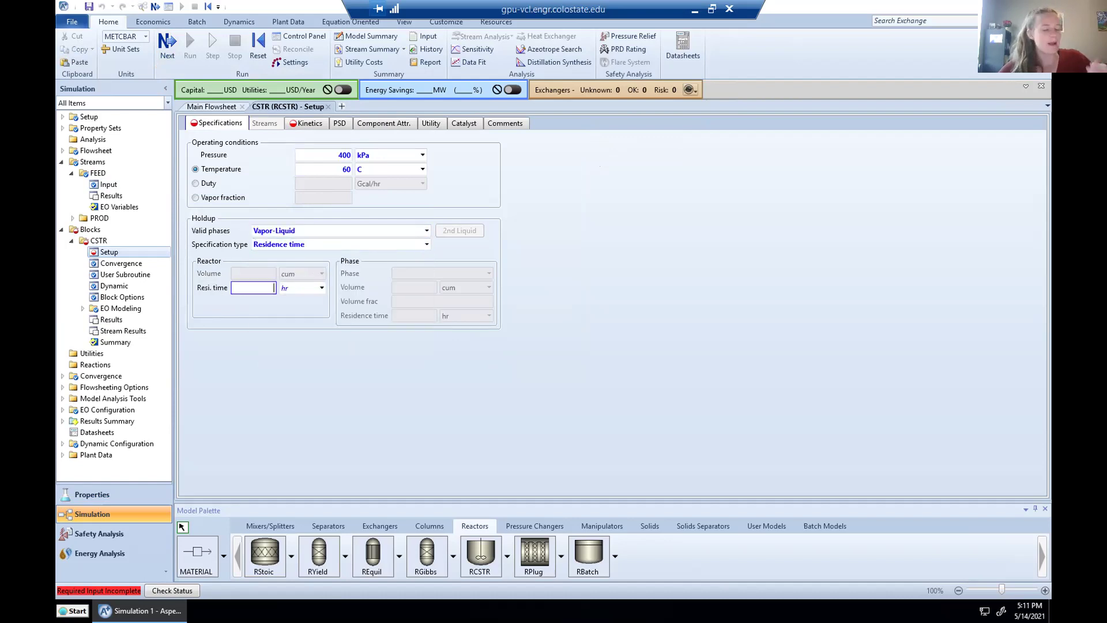
pyautogui.write('2')
pyautogui.click(296, 329)
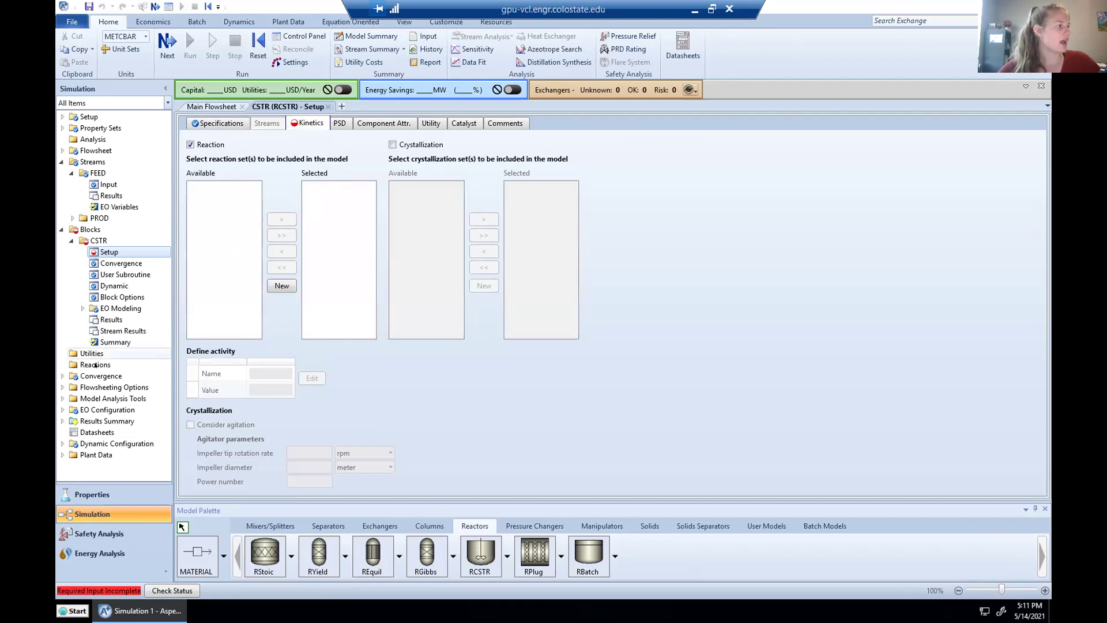
# Step: Create a new POWERLAW reaction set named R-1
pyautogui.click(94, 365)
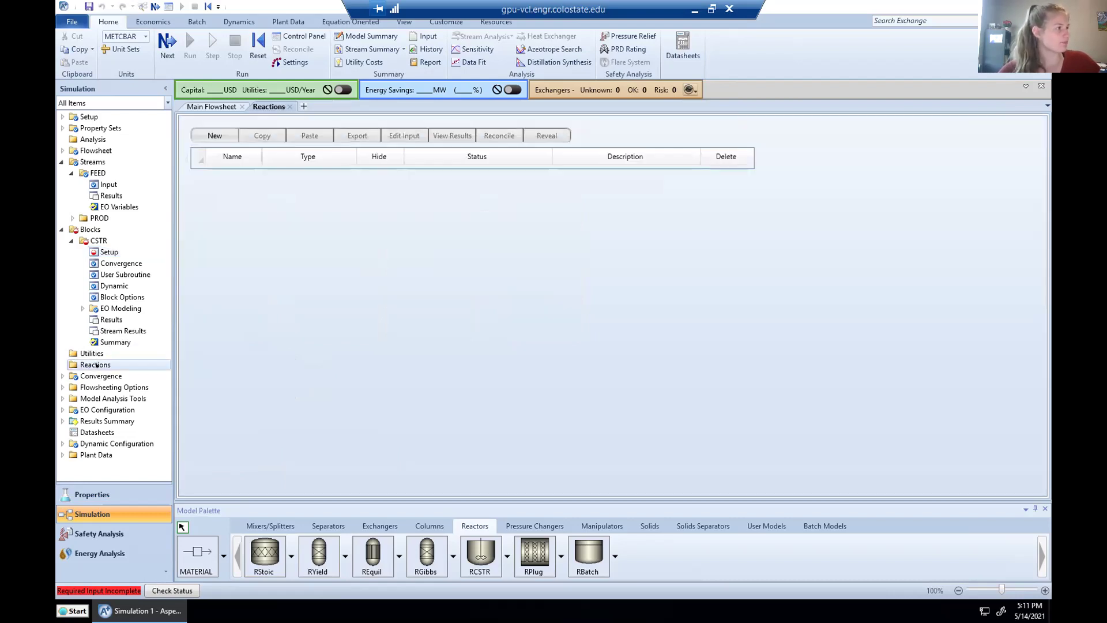
pyautogui.click(221, 137)
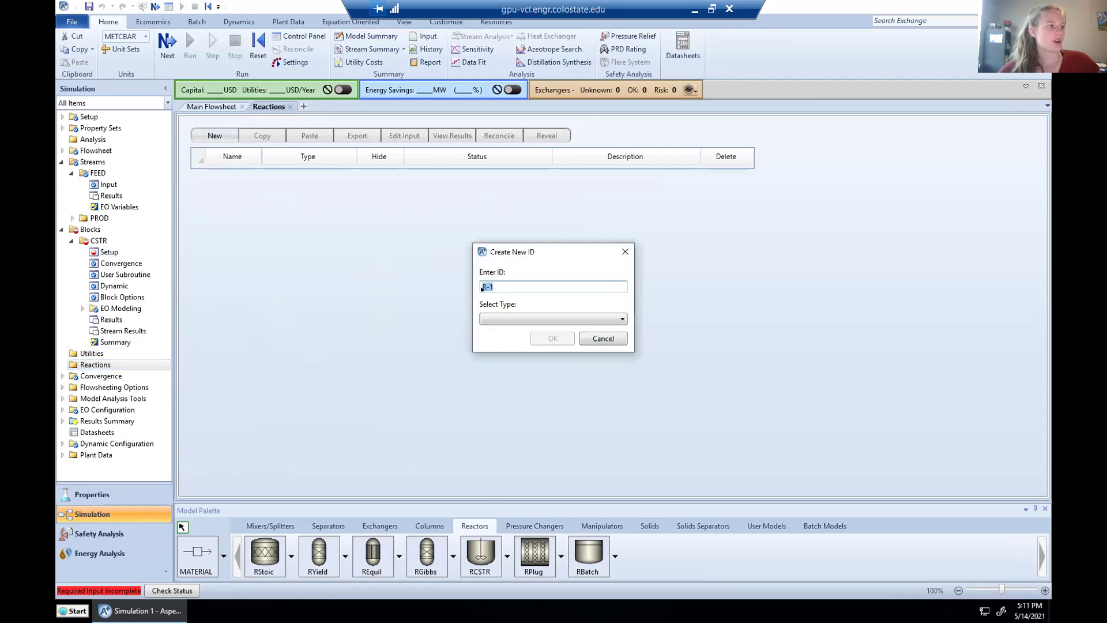
pyautogui.click(543, 319)
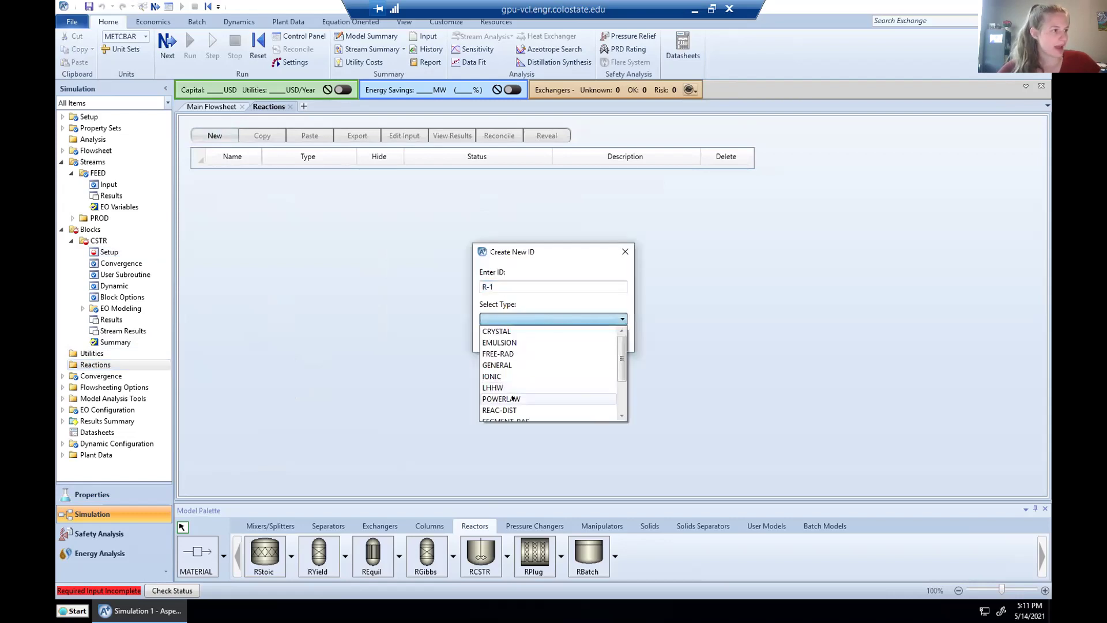
pyautogui.click(551, 400)
pyautogui.click(553, 339)
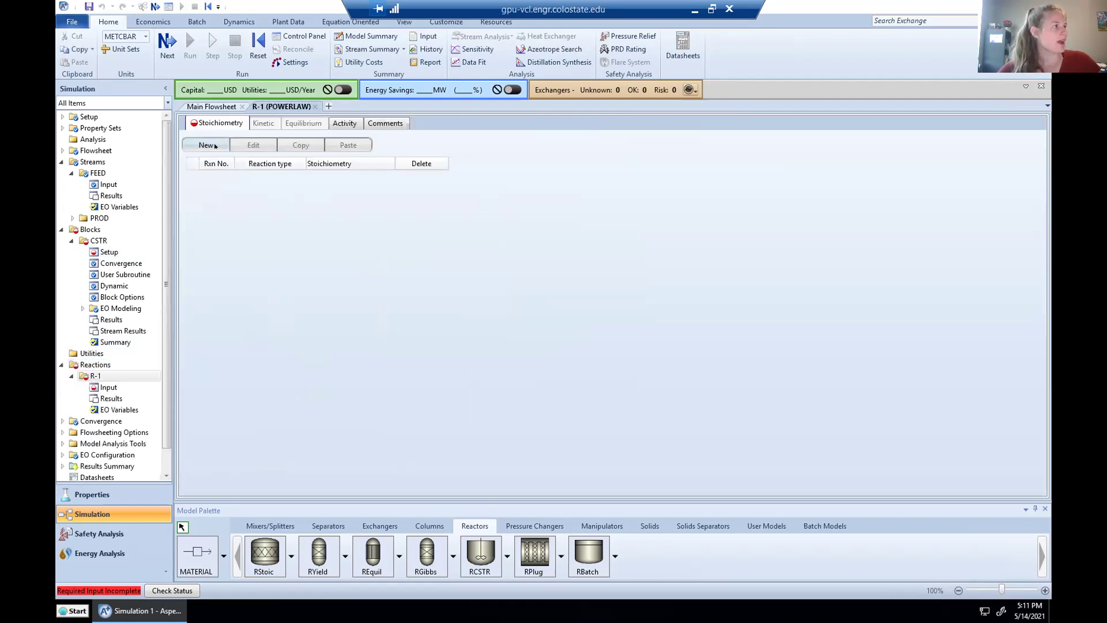
# Step: Add kinetic reaction 1 with reactants TG and MET and products DG and FAME
pyautogui.click(205, 145)
pyautogui.click(437, 285)
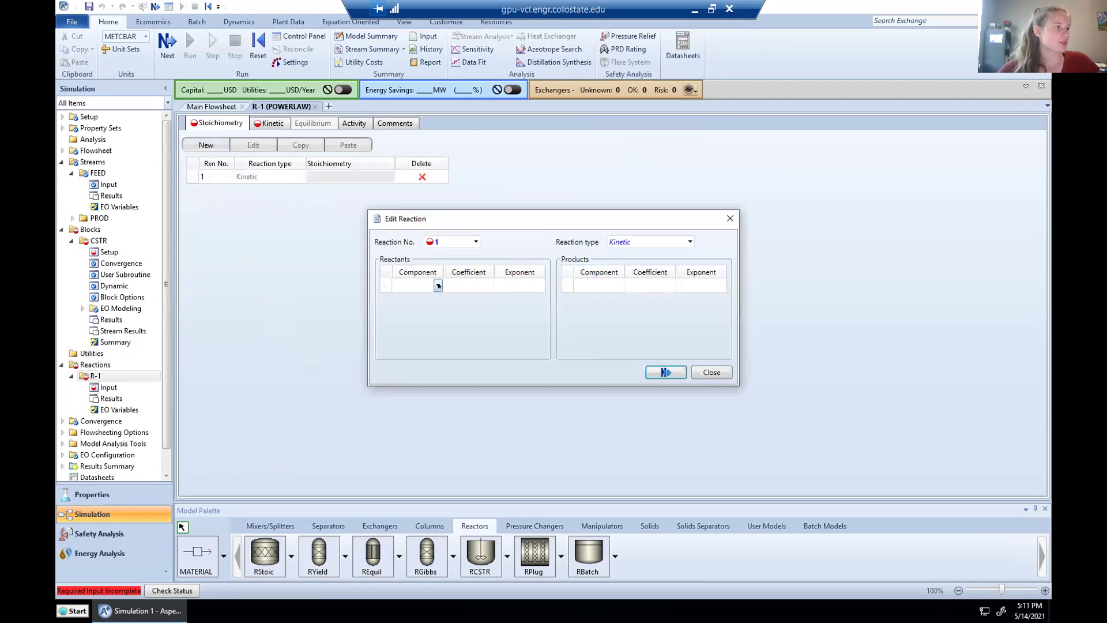
pyautogui.click(438, 285)
pyautogui.click(424, 299)
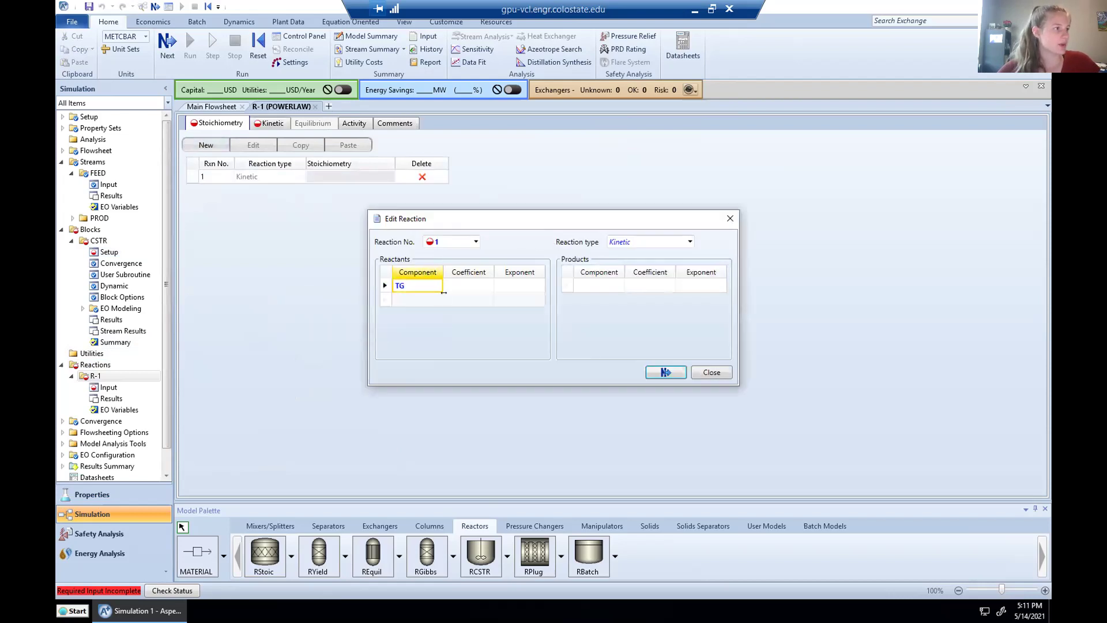
pyautogui.click(438, 299)
pyautogui.click(413, 324)
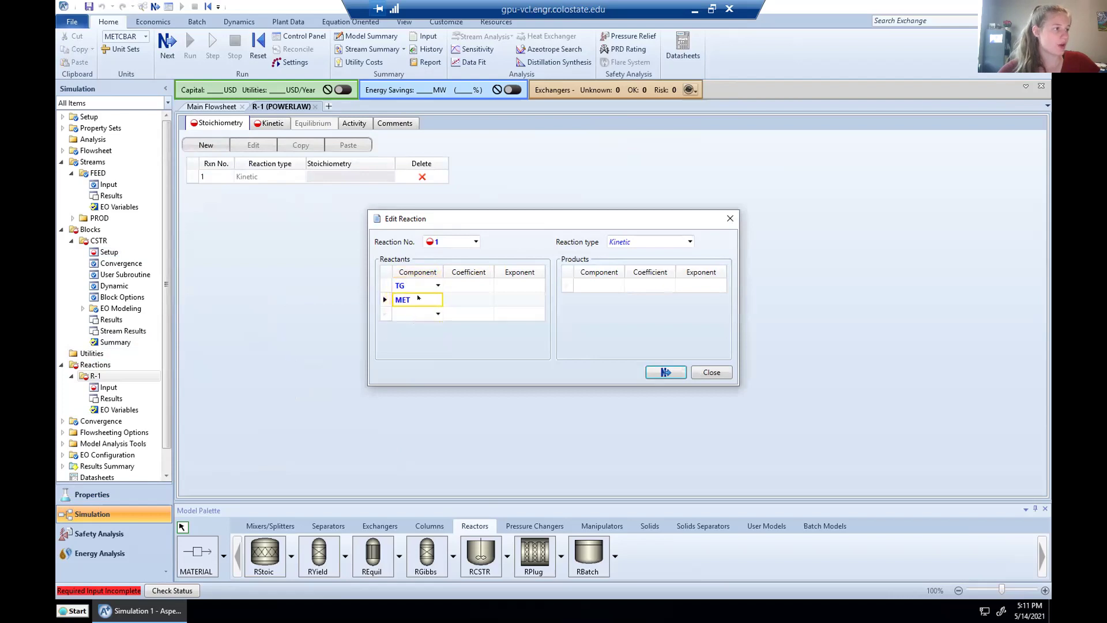
pyautogui.click(597, 285)
pyautogui.click(619, 286)
pyautogui.click(582, 322)
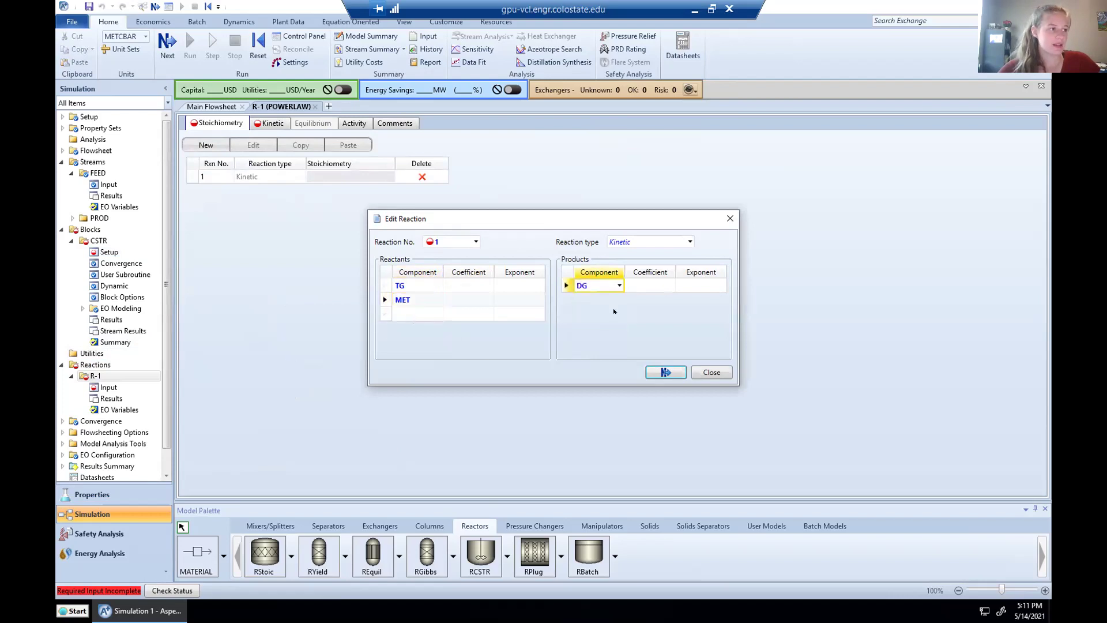
pyautogui.click(597, 299)
pyautogui.click(618, 299)
pyautogui.click(585, 346)
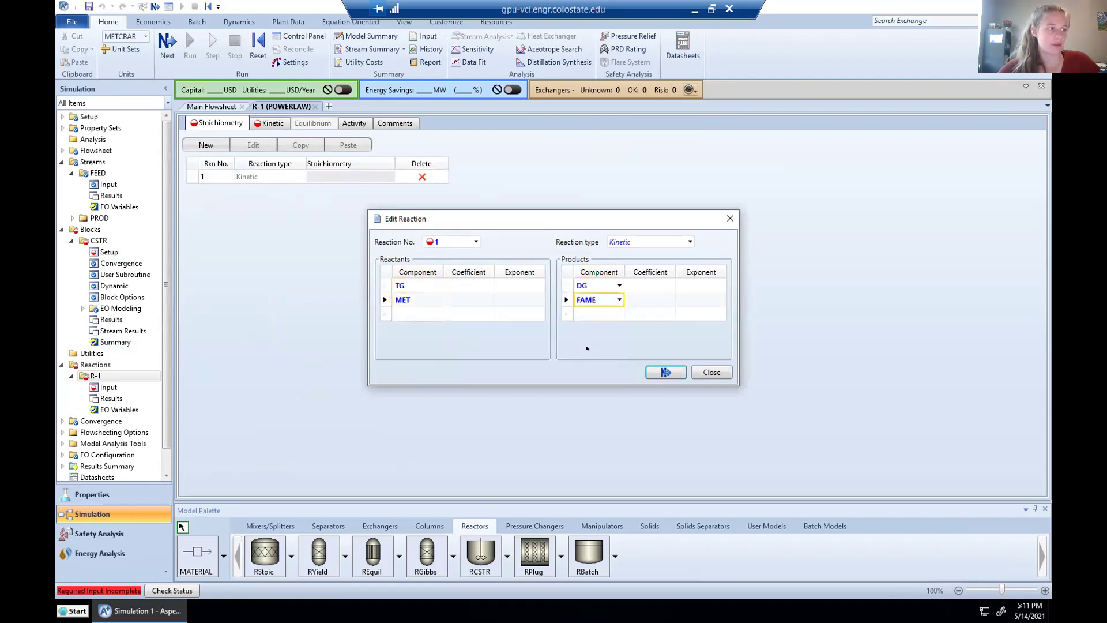
# Step: Give reactants TG and MET coefficients of -1 and exponents of 1
pyautogui.click(463, 283)
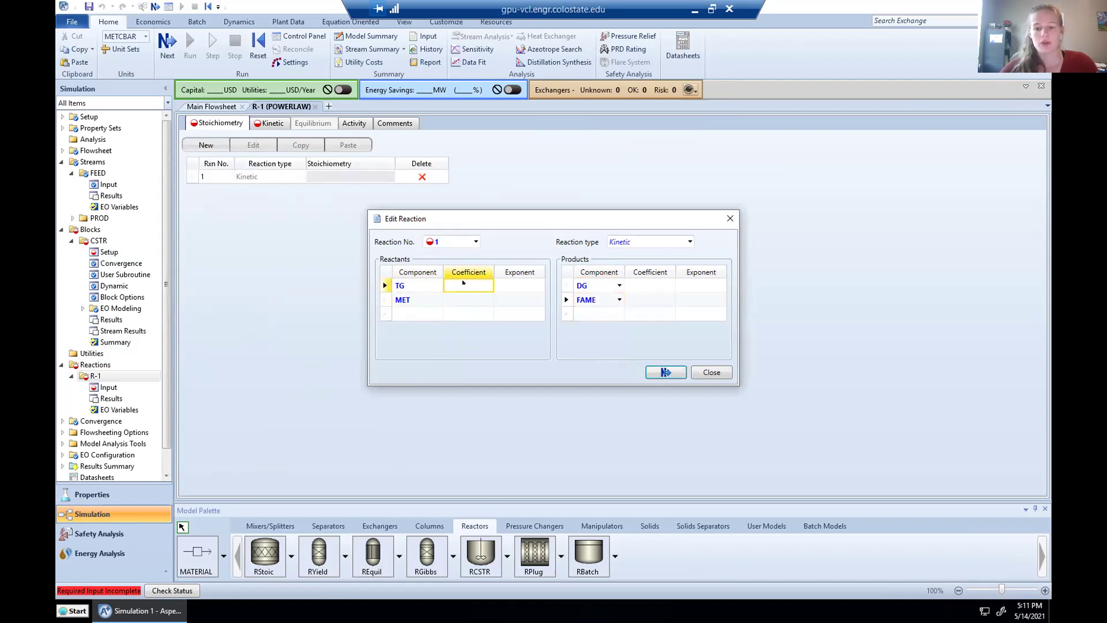
pyautogui.write('-1')
pyautogui.press('Return')
pyautogui.write('-1')
pyautogui.press('Return')
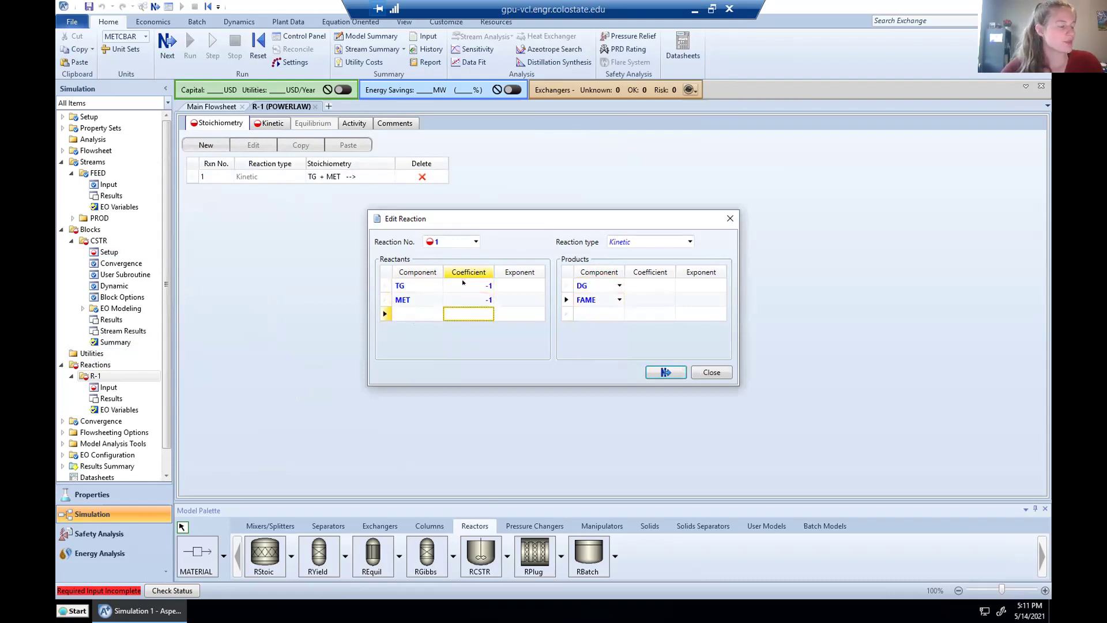
pyautogui.press('Tab')
pyautogui.press('Up')
pyautogui.press('Up')
pyautogui.write('1')
pyautogui.press('Return')
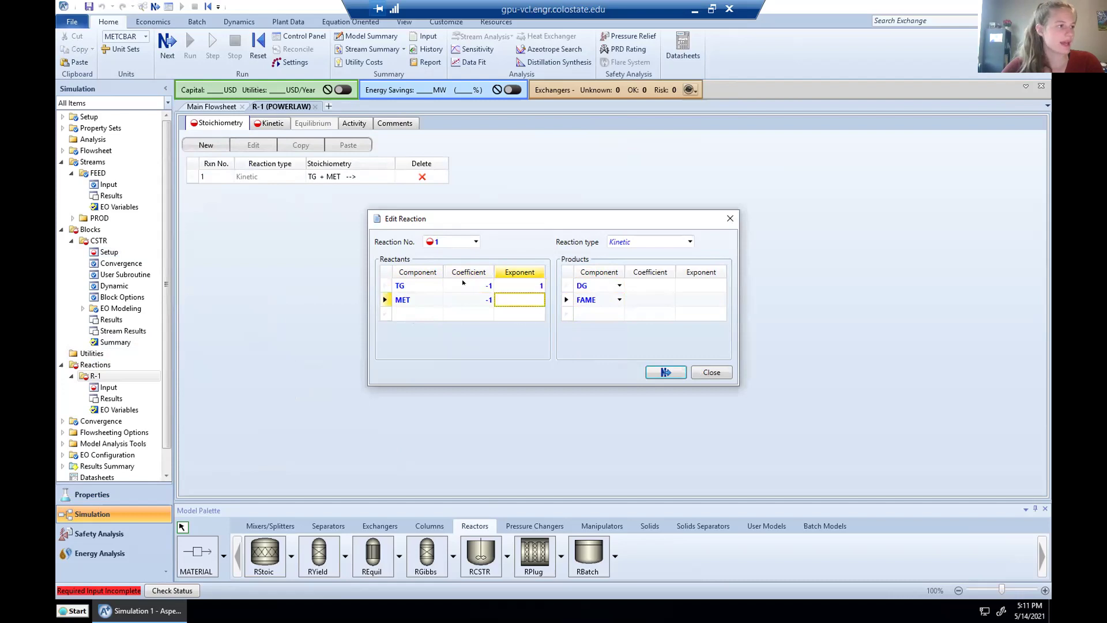
pyautogui.write('1')
pyautogui.press('Return')
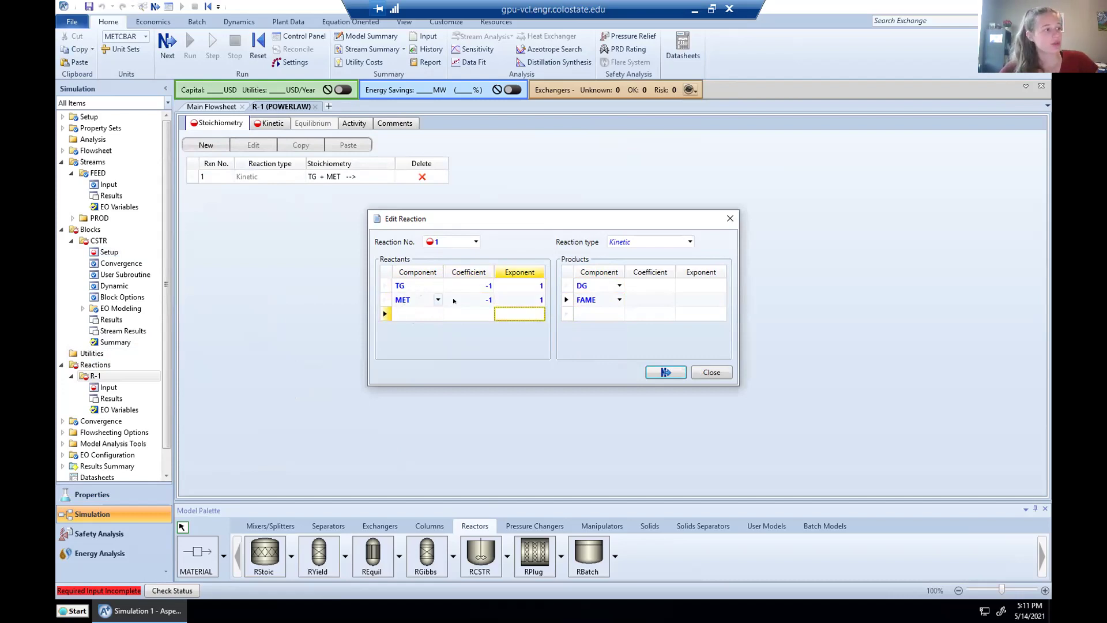
# Step: Give products DG and FAME coefficients of 1 and exponents of 0, then close reaction 1
pyautogui.click(631, 287)
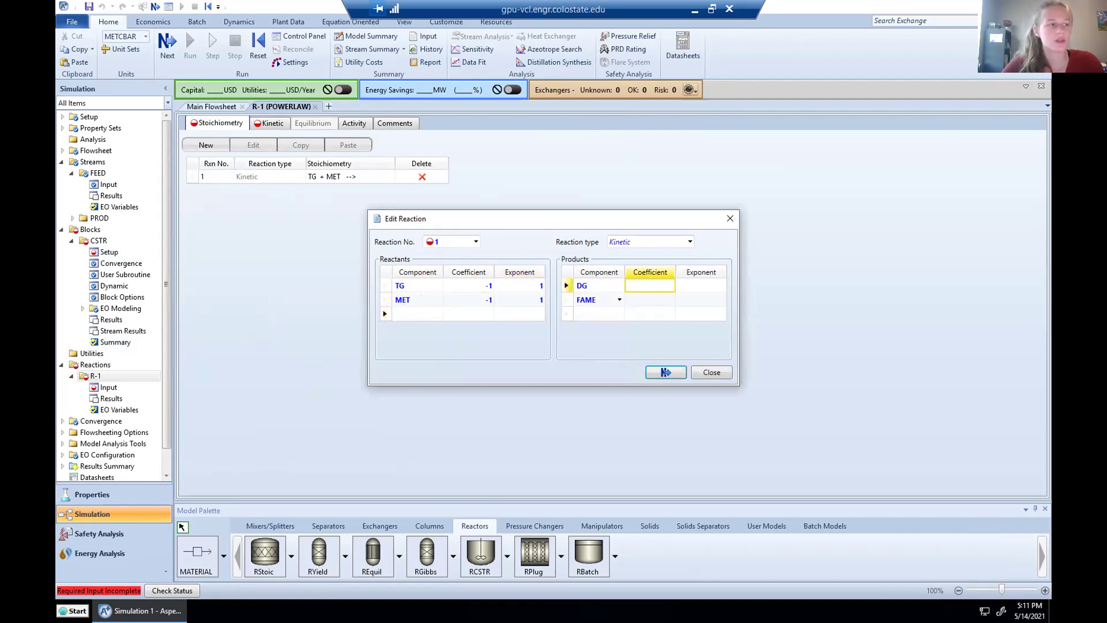
pyautogui.write('1')
pyautogui.press('Return')
pyautogui.write('1')
pyautogui.press('Return')
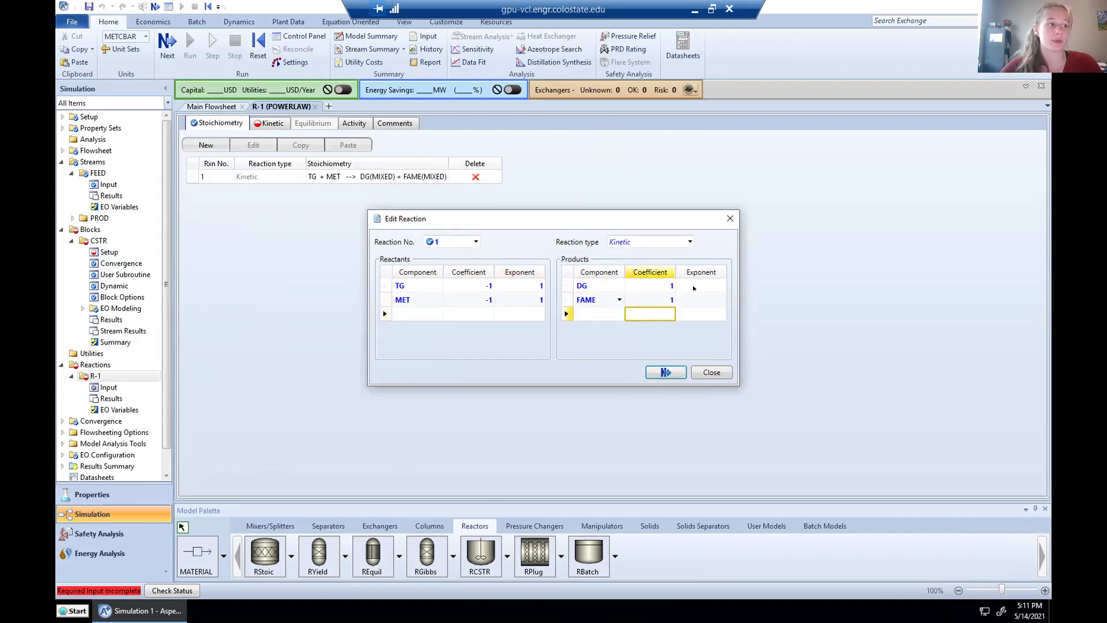
pyautogui.click(693, 285)
pyautogui.write('0')
pyautogui.press('Return')
pyautogui.write('0')
pyautogui.press('Return')
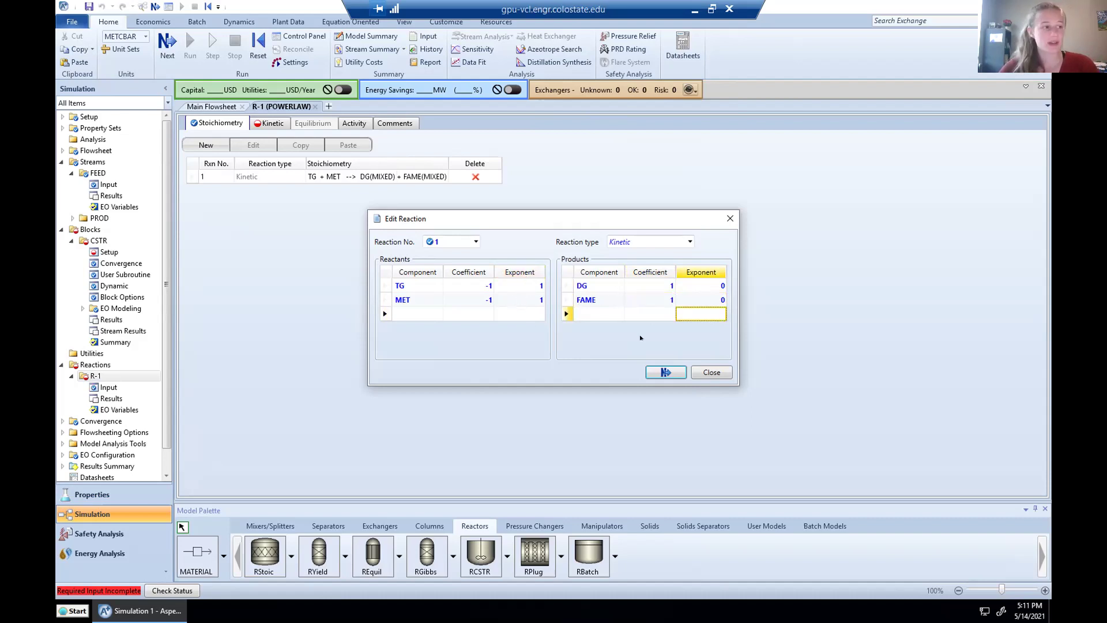
pyautogui.click(711, 372)
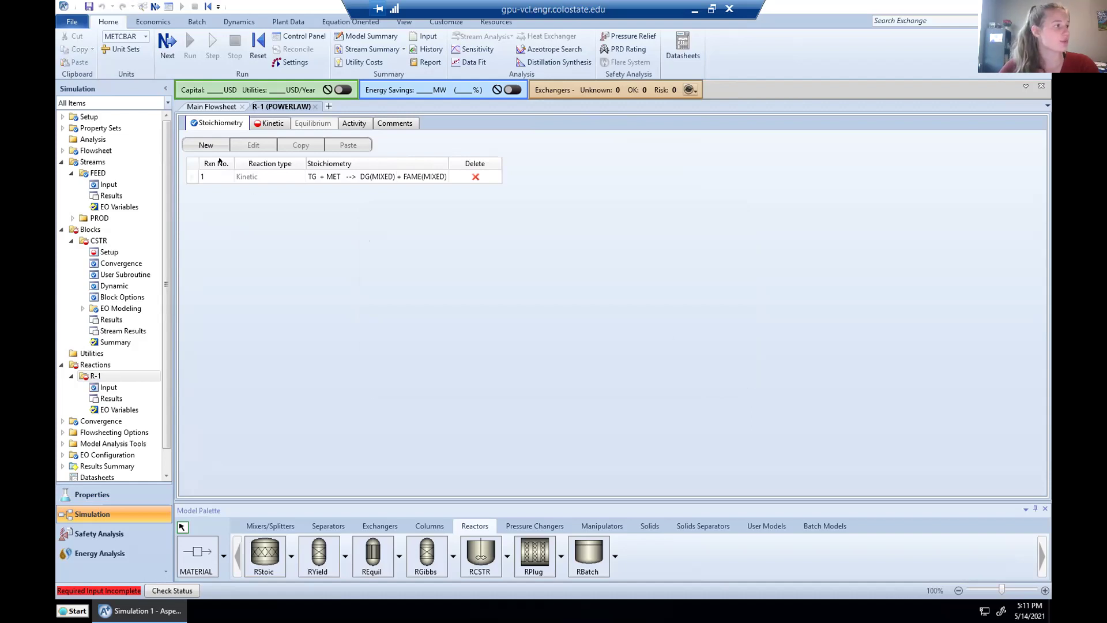
# Step: Add kinetic reaction 2 with reactants DG and FAME and products TG and MET
pyautogui.click(207, 145)
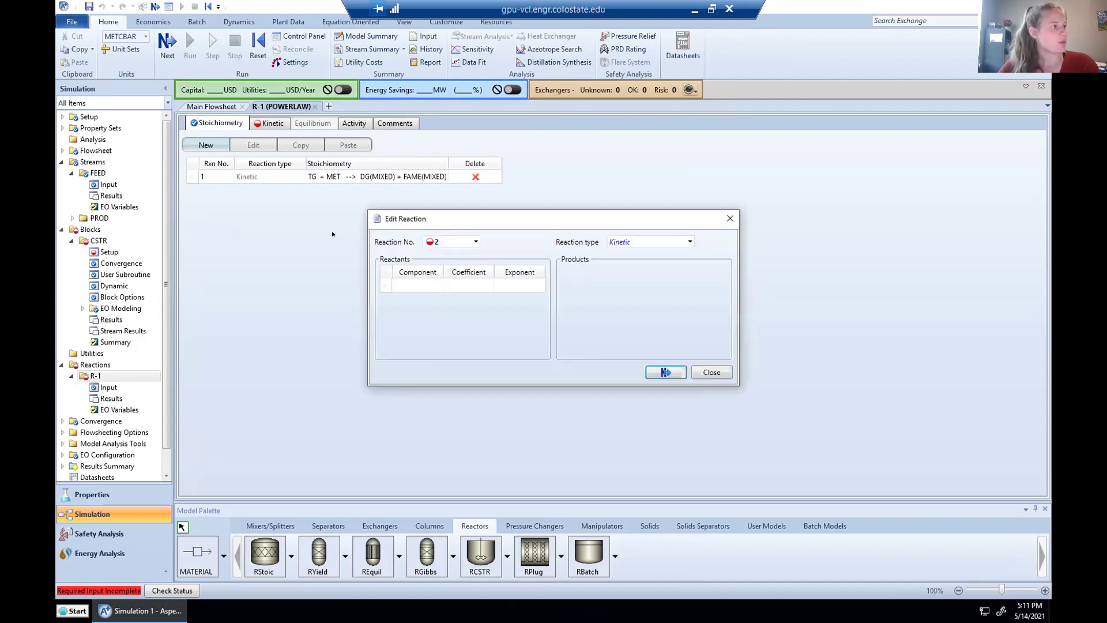
pyautogui.click(438, 286)
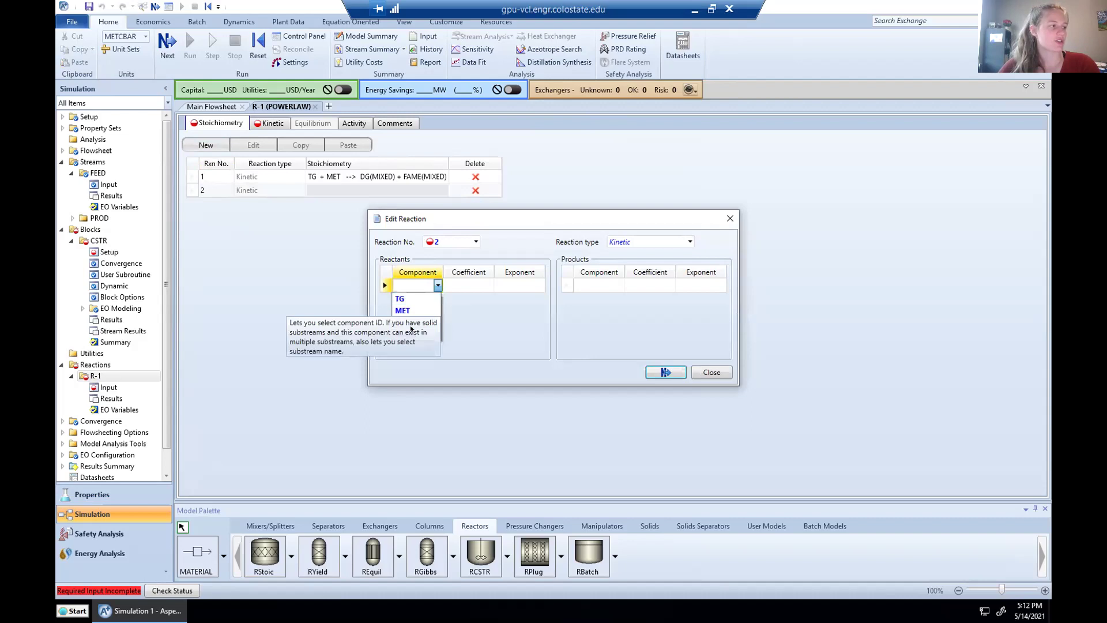
pyautogui.click(407, 323)
pyautogui.click(438, 299)
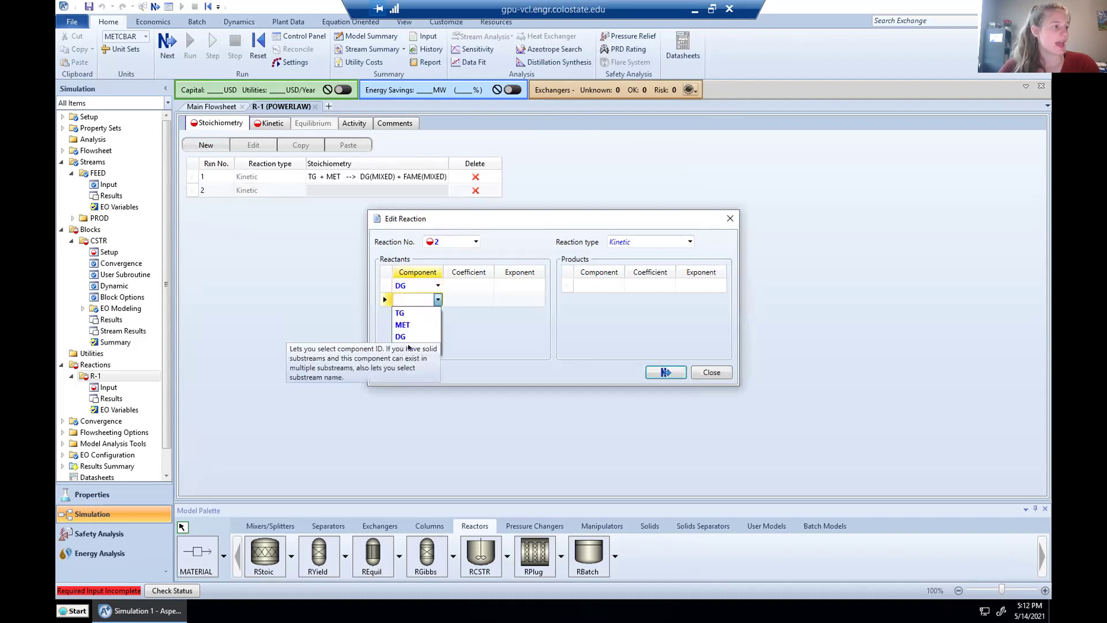
pyautogui.click(407, 348)
pyautogui.click(617, 284)
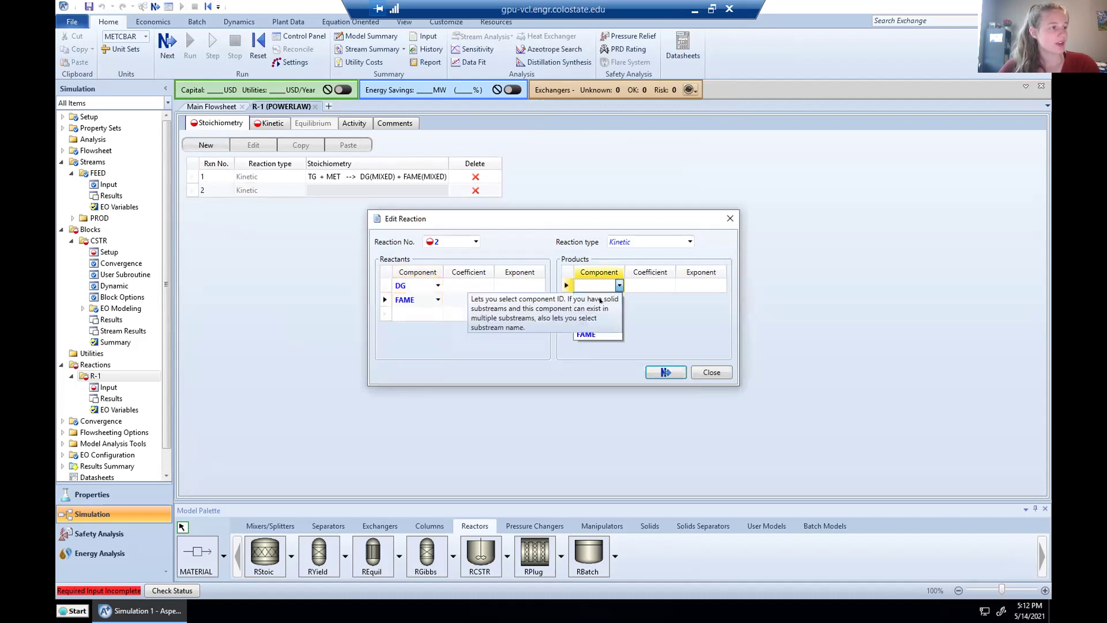
pyautogui.click(617, 302)
pyautogui.click(618, 300)
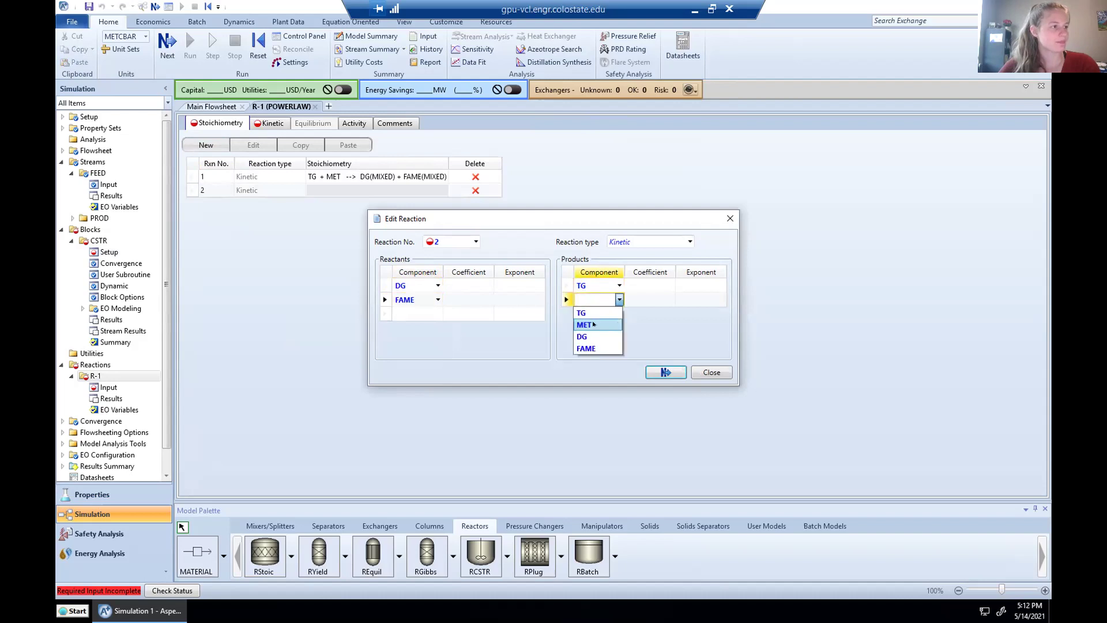
pyautogui.click(594, 324)
# Step: Give reactants DG and FAME coefficients of -1 and exponents of 1
pyautogui.click(475, 288)
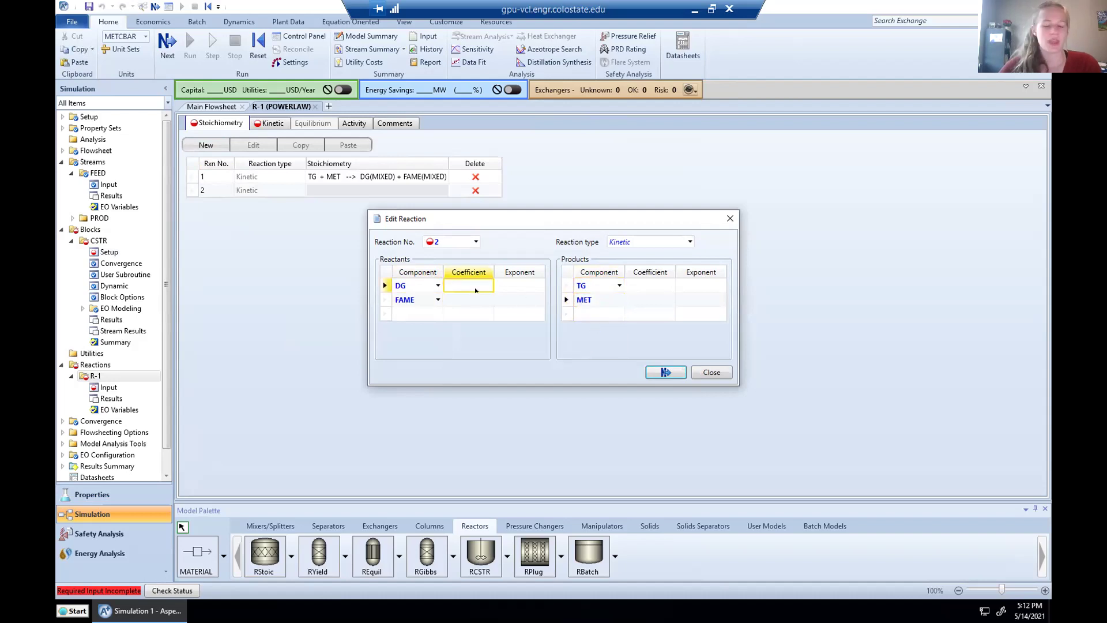
pyautogui.write('-1')
pyautogui.press('Return')
pyautogui.write('-1')
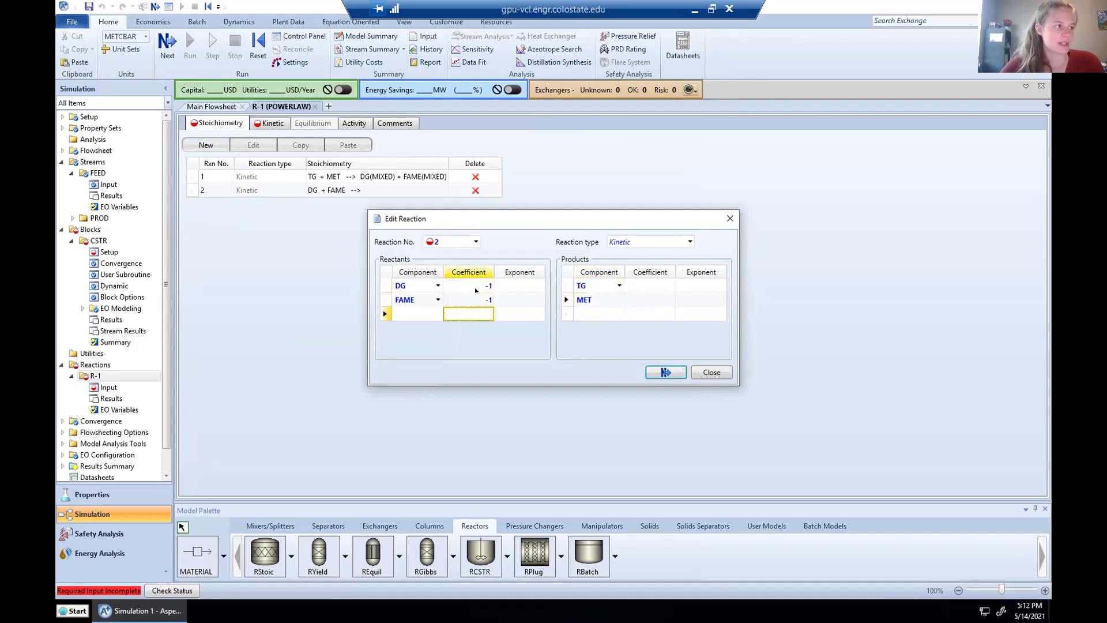
pyautogui.press('Tab')
pyautogui.press('Up')
pyautogui.write('1')
pyautogui.press('Return')
pyautogui.write('1')
pyautogui.press('Return')
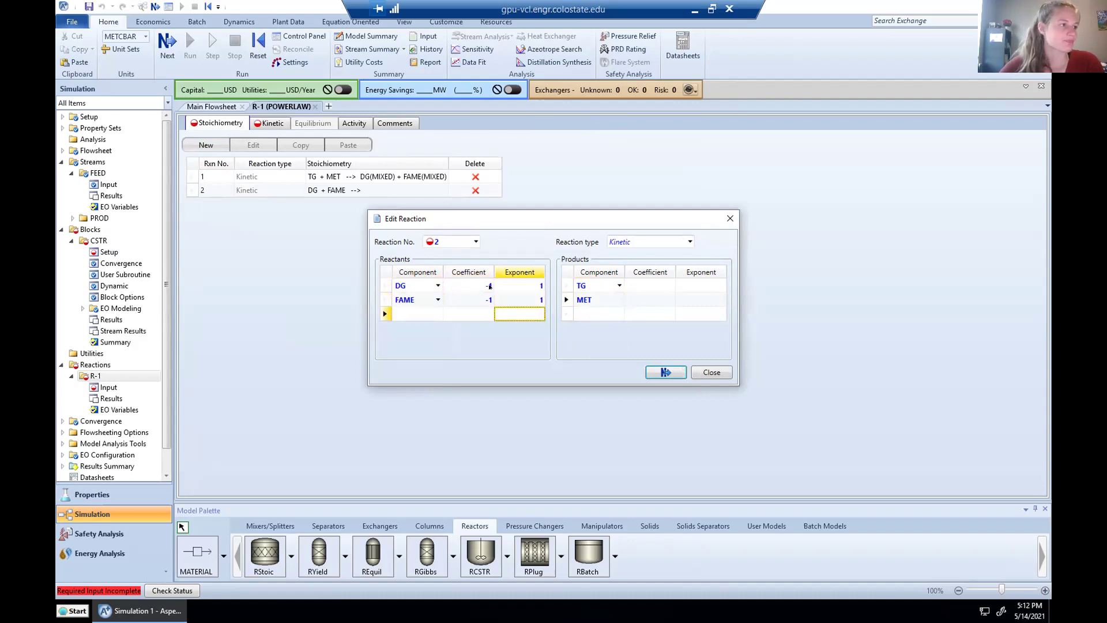
# Step: Give products TG and MET coefficients of 1 and exponents of 0, then close the editor
pyautogui.click(631, 287)
pyautogui.write('1')
pyautogui.press('Return')
pyautogui.write('1')
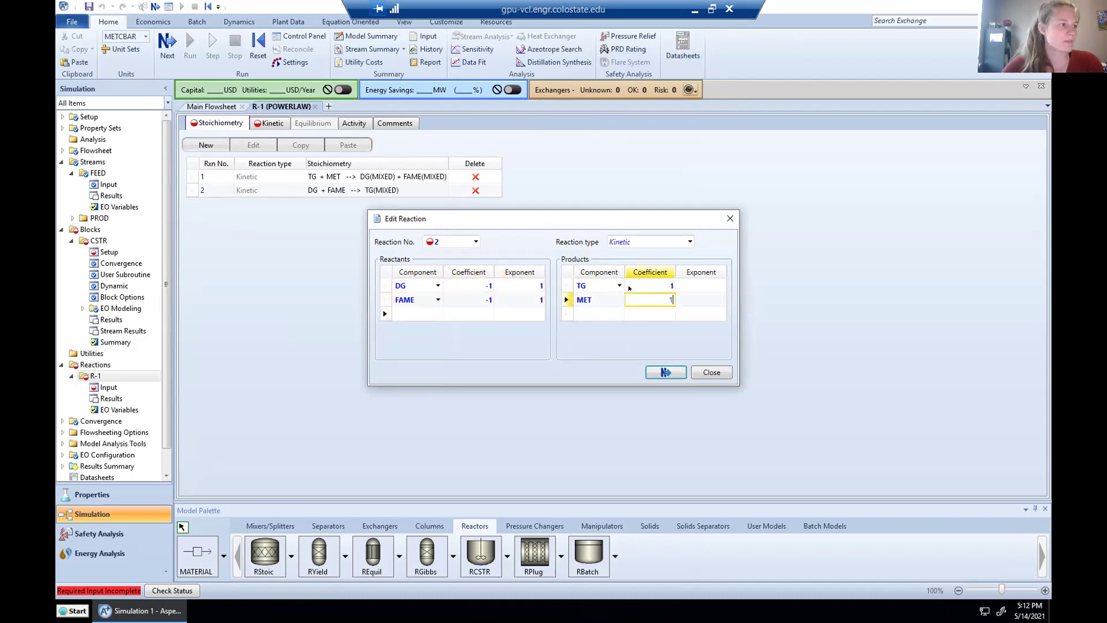
pyautogui.press('Return')
pyautogui.press('Tab')
pyautogui.press('Up')
pyautogui.press('Up')
pyautogui.write('0')
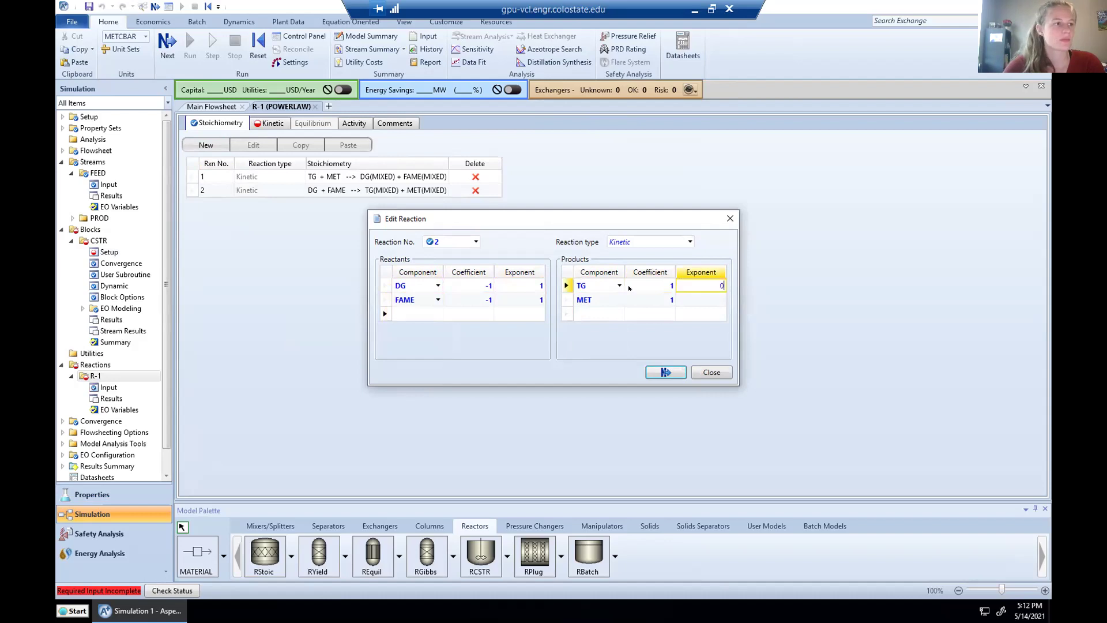
pyautogui.press('Return')
pyautogui.write('0')
pyautogui.press('Return')
pyautogui.press('Escape')
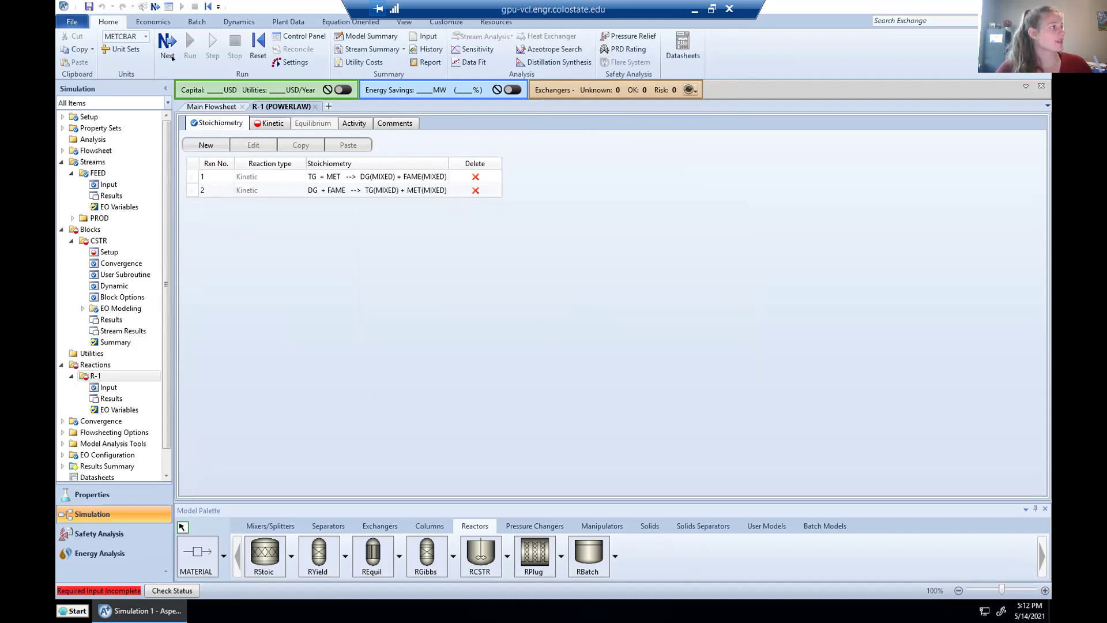
# Step: Enter reaction 1 kinetics on the Kinetic tab: k 5.34, E 14.04 kcal/mol, To 60 C
pyautogui.press('F4')
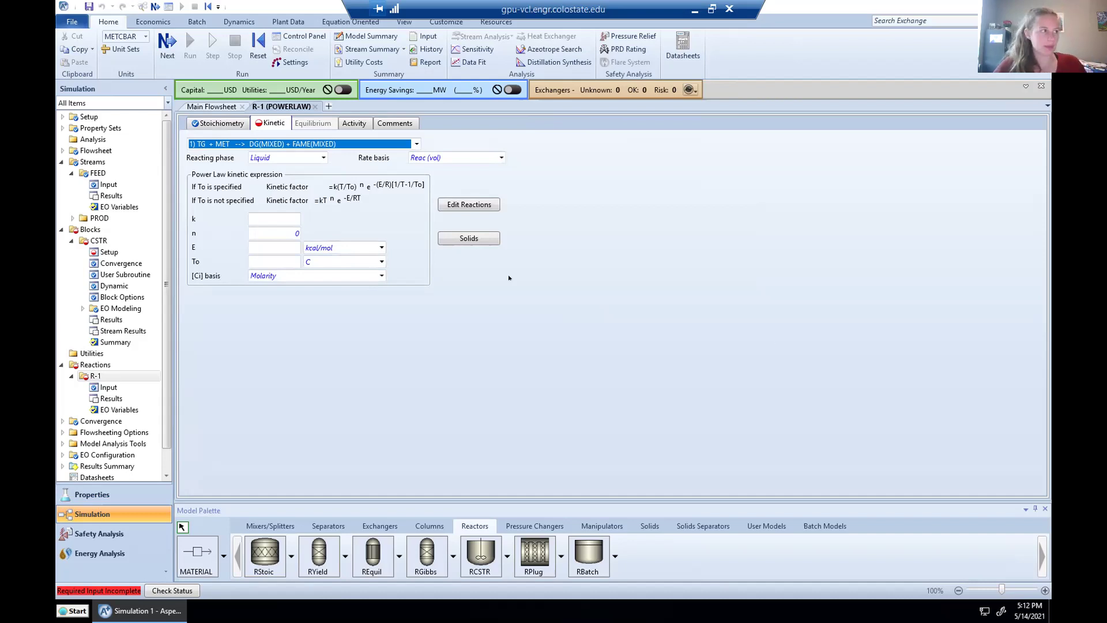
pyautogui.click(280, 219)
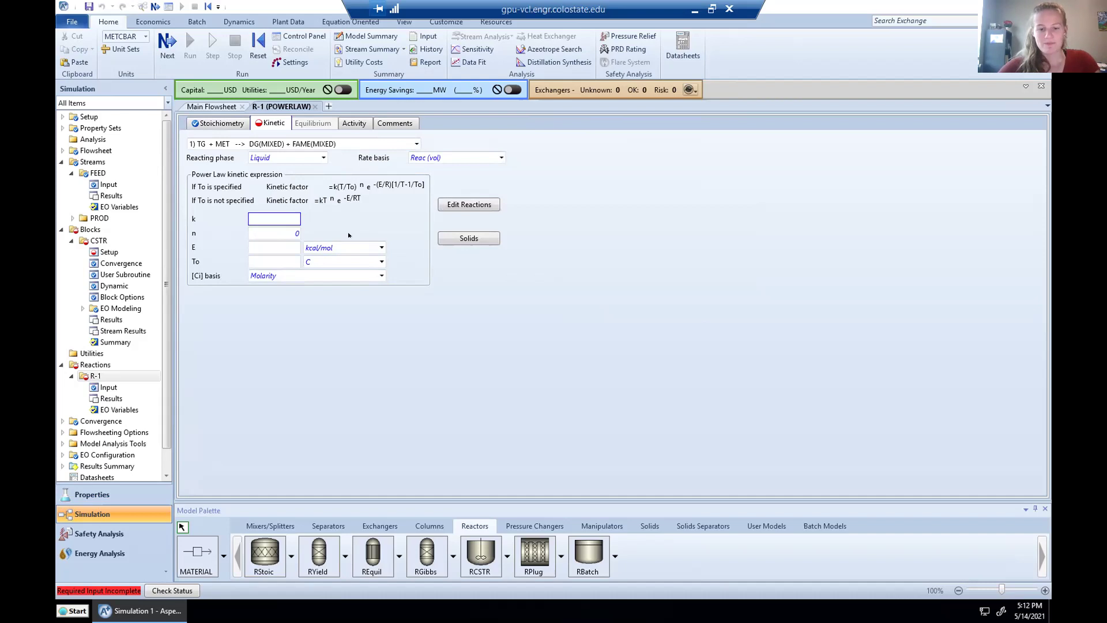
pyautogui.write('0.54')
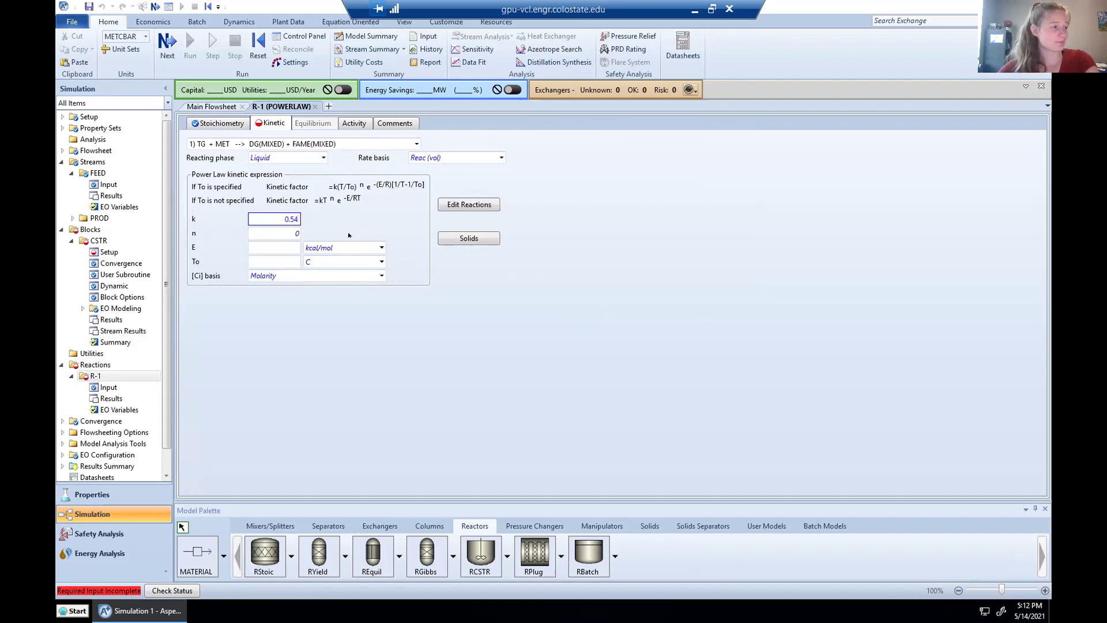
pyautogui.press('BackSpace')
pyautogui.press('BackSpace')
pyautogui.press('BackSpace')
pyautogui.press('BackSpace')
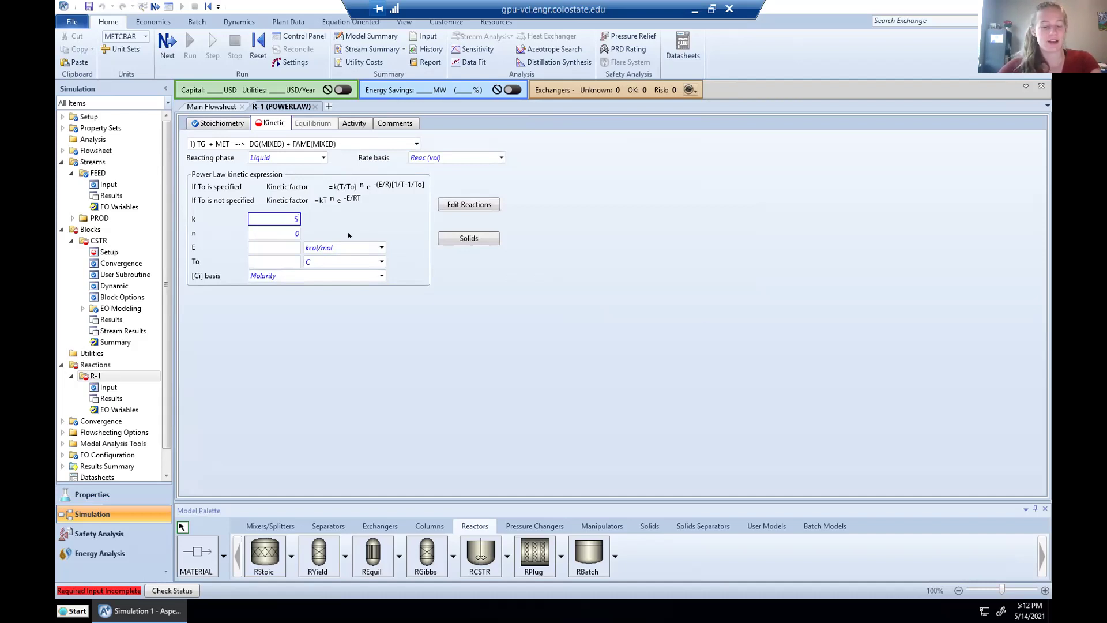
pyautogui.write('5.')
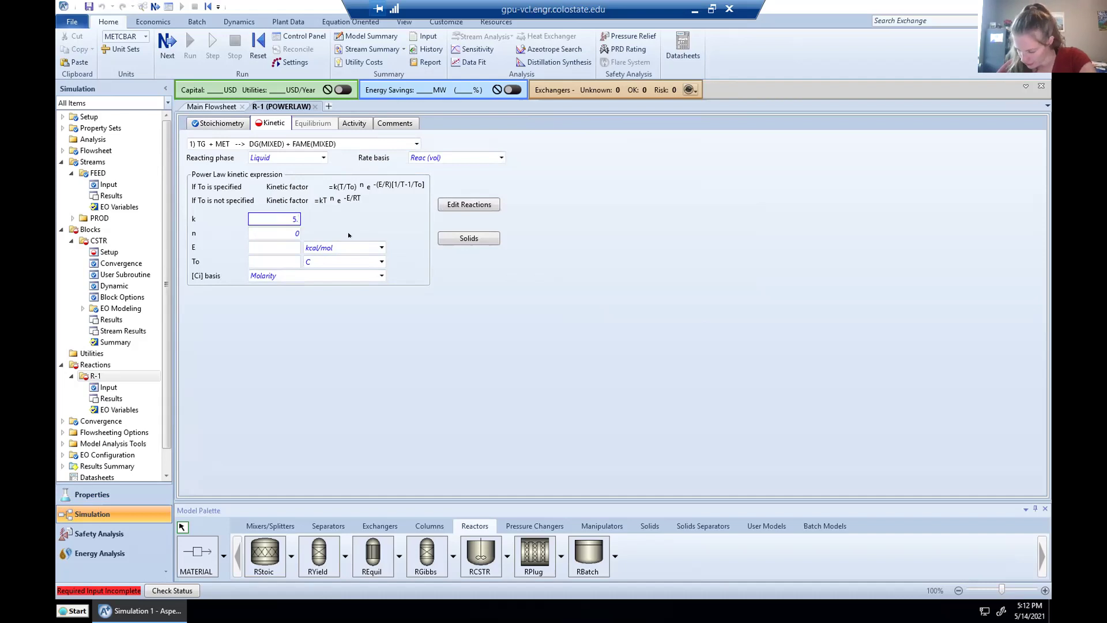
pyautogui.write('34')
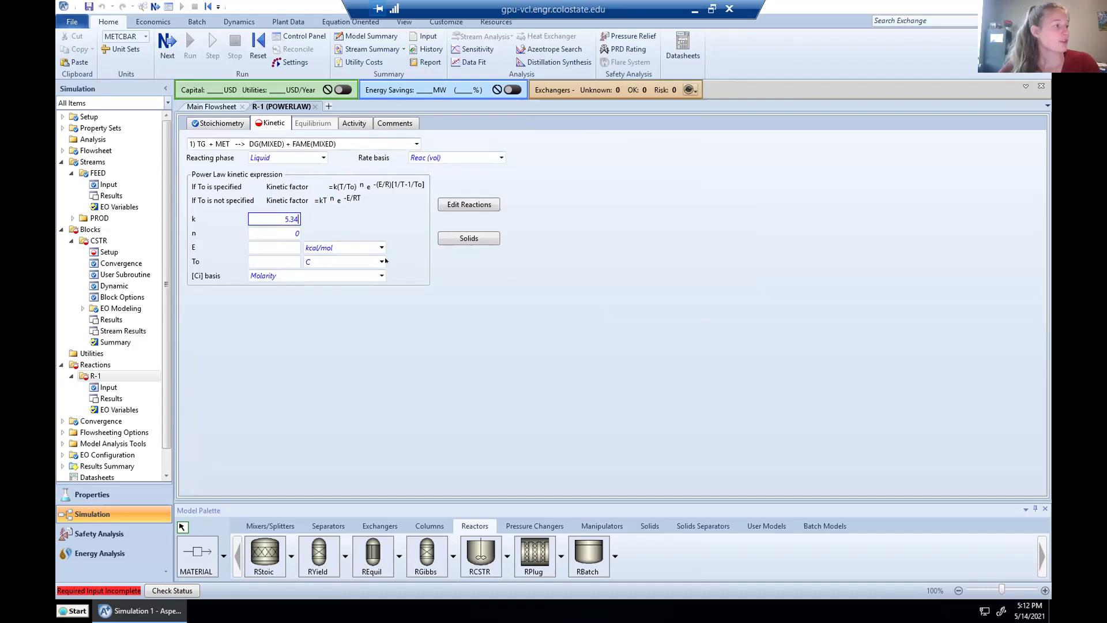
pyautogui.press('Tab')
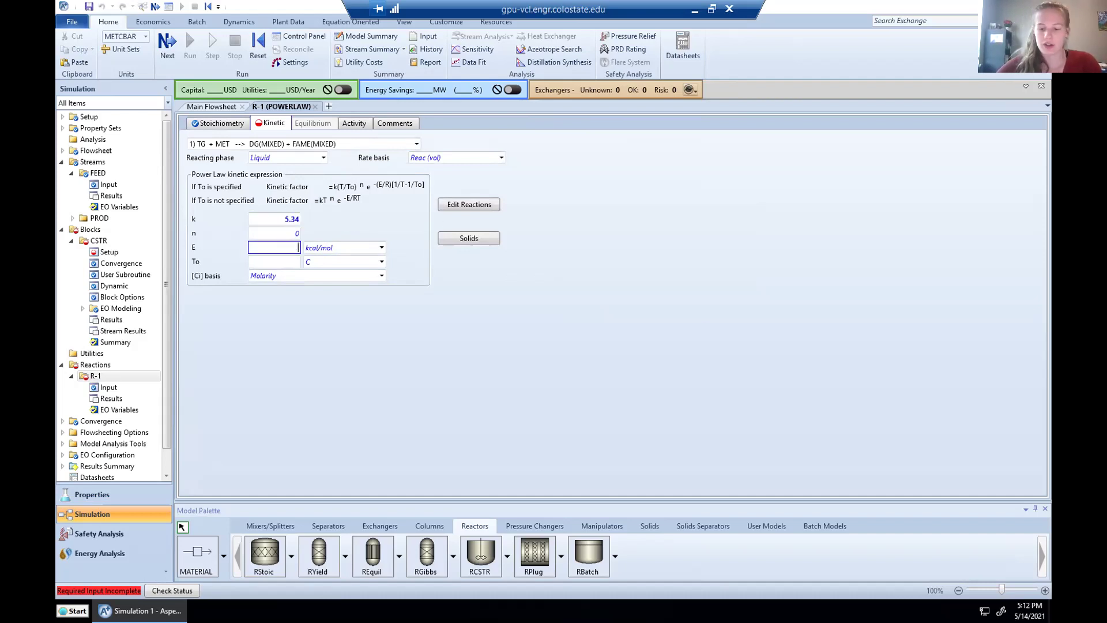
pyautogui.write('14.04')
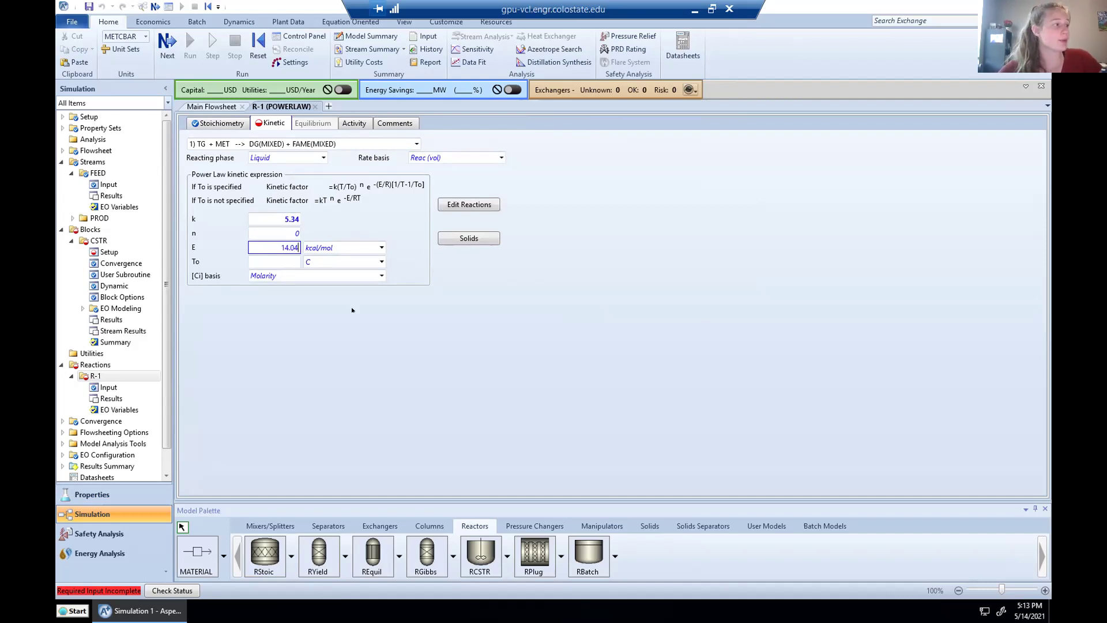
pyautogui.press('Return')
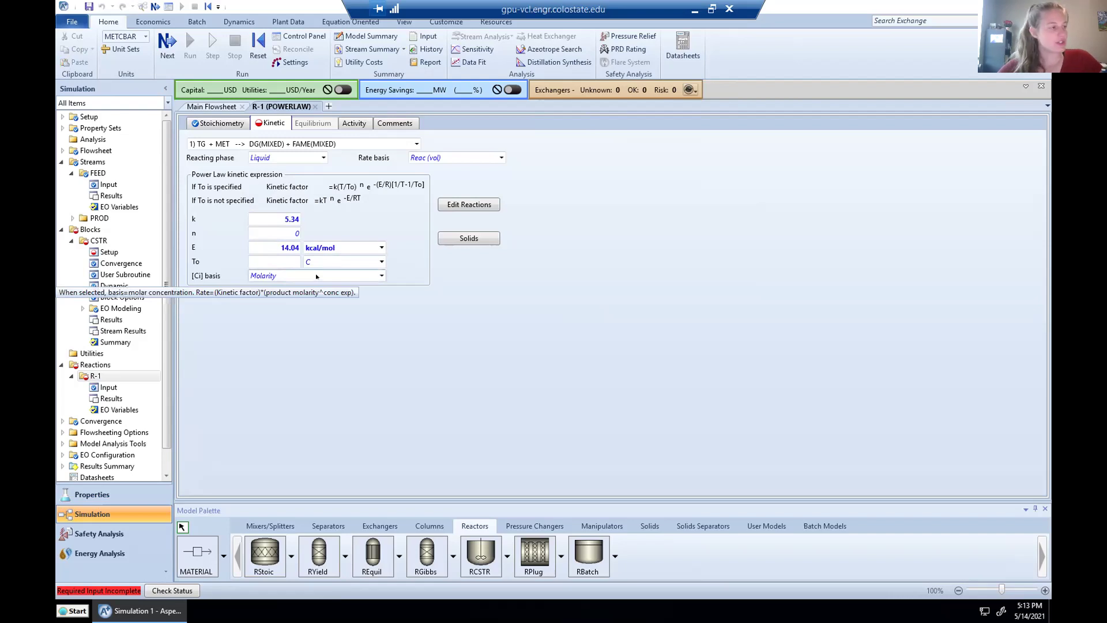
pyautogui.click(299, 261)
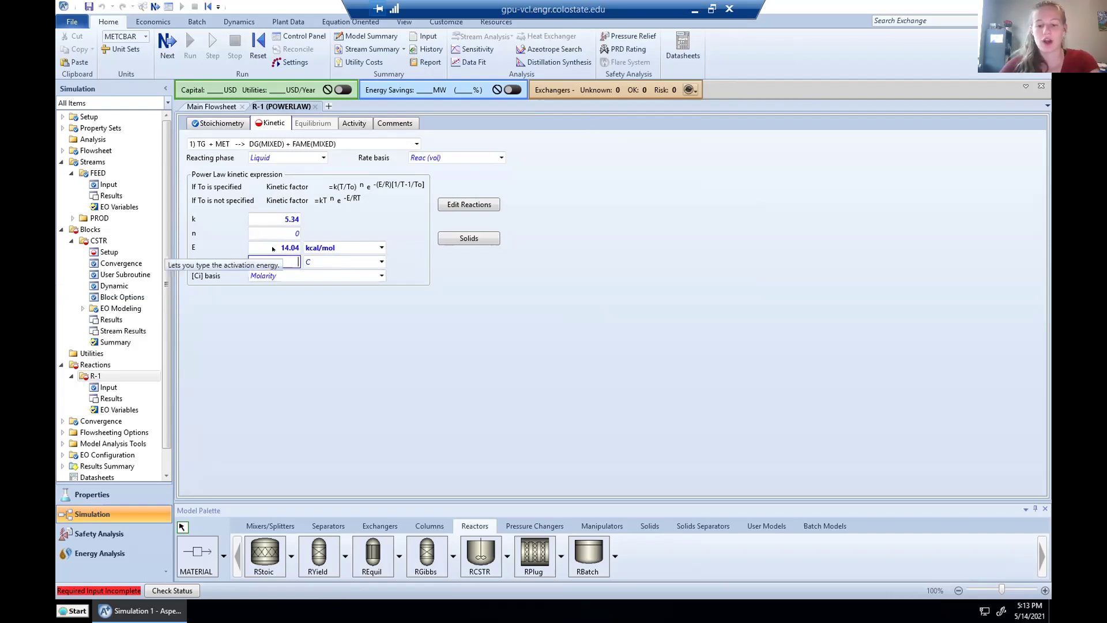
pyautogui.write('60')
pyautogui.press('Return')
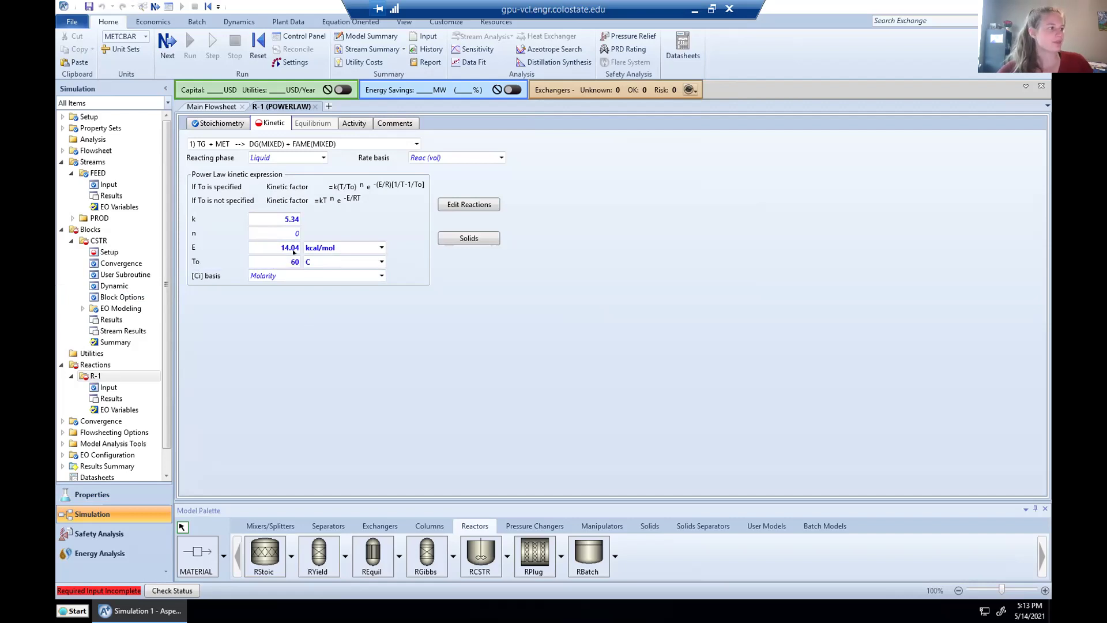
pyautogui.click(415, 145)
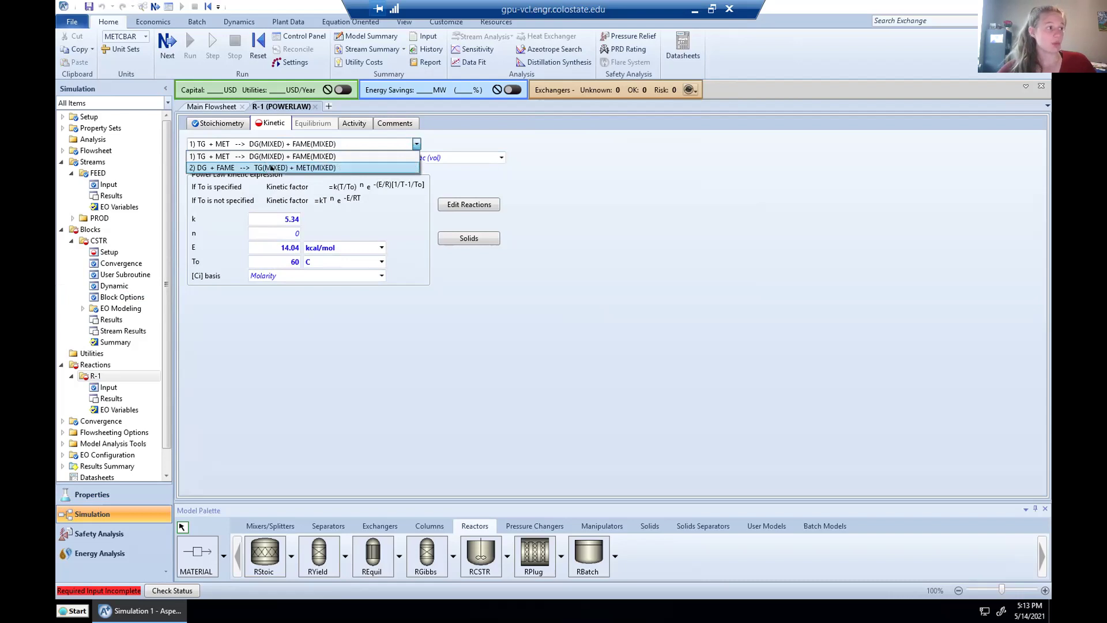
# Step: Select reaction 2 and enter k 0.54, E 10.739 kcal/mol, To 60 C
pyautogui.click(272, 167)
pyautogui.click(290, 218)
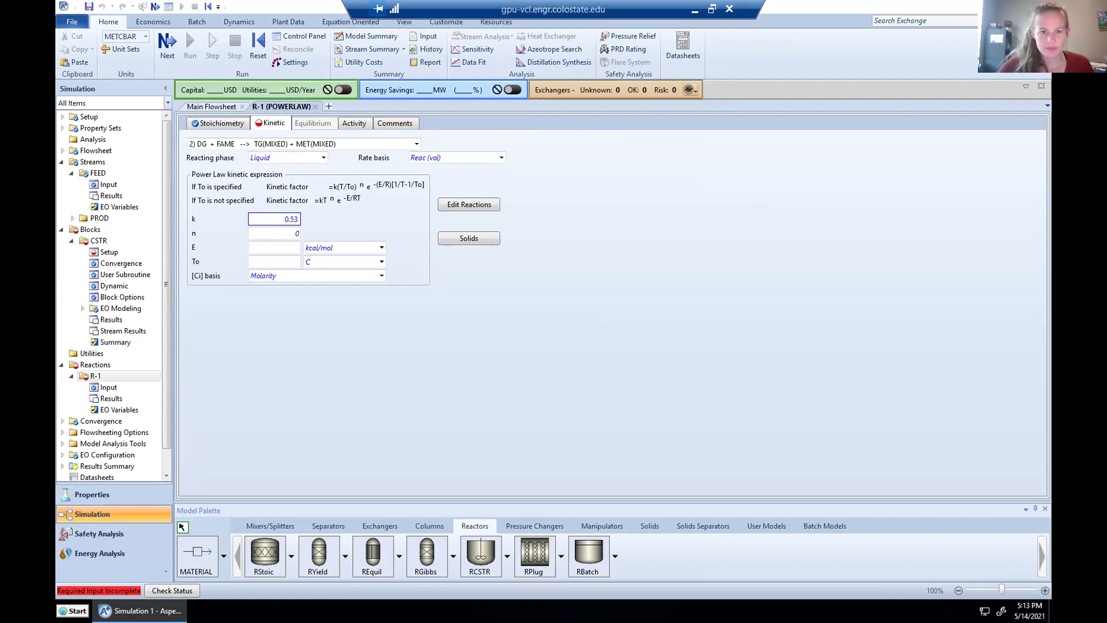
pyautogui.write('0.53')
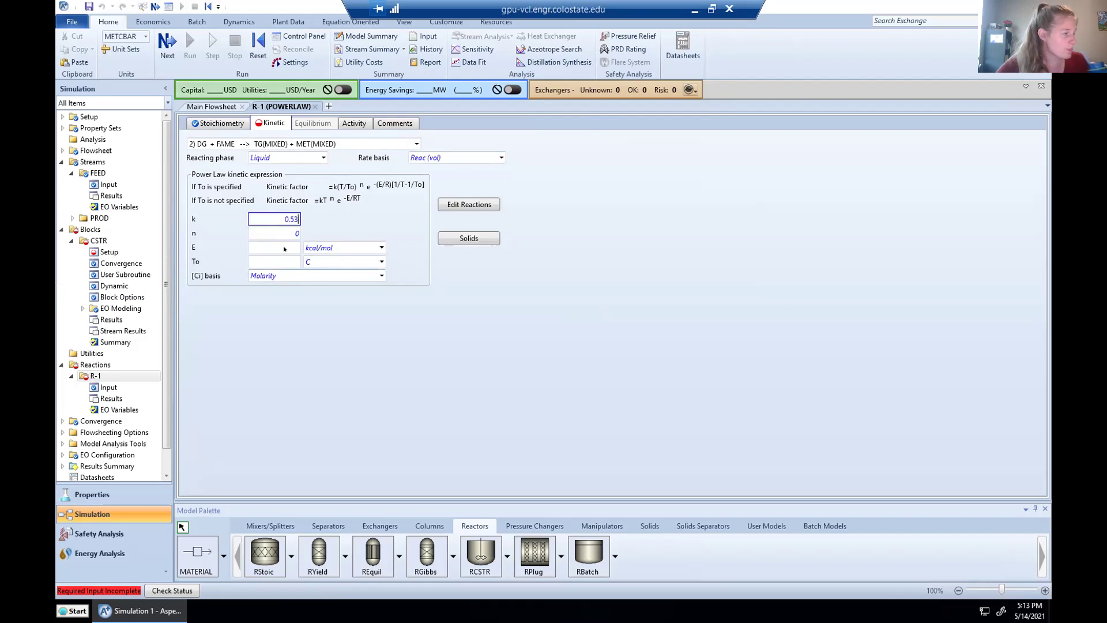
pyautogui.press('BackSpace')
pyautogui.write('4')
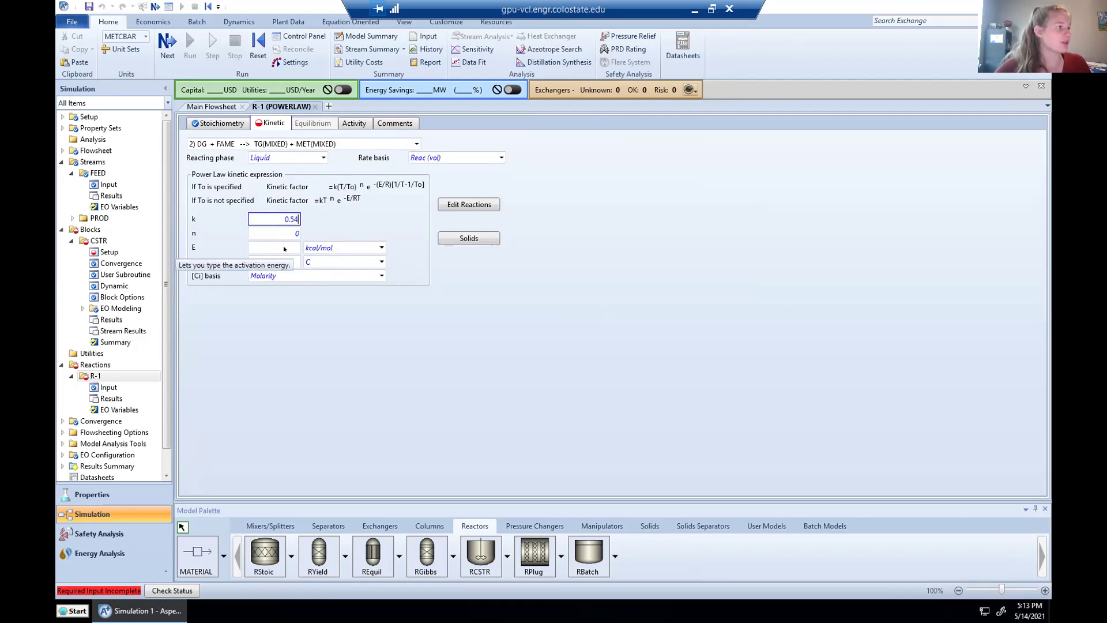
pyautogui.click(283, 249)
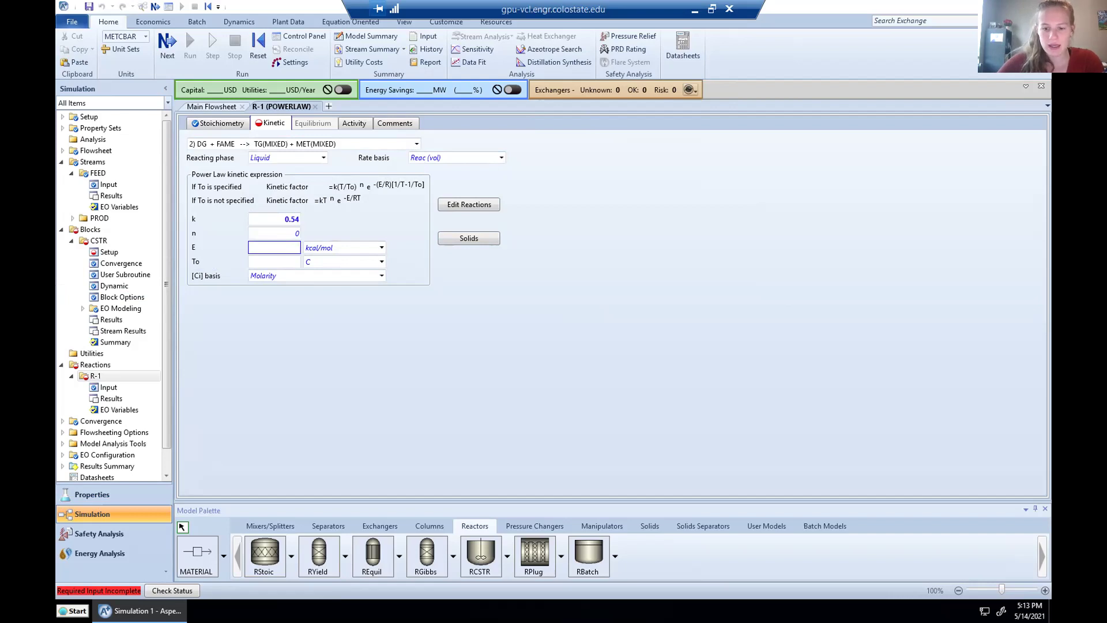
pyautogui.write('10.739')
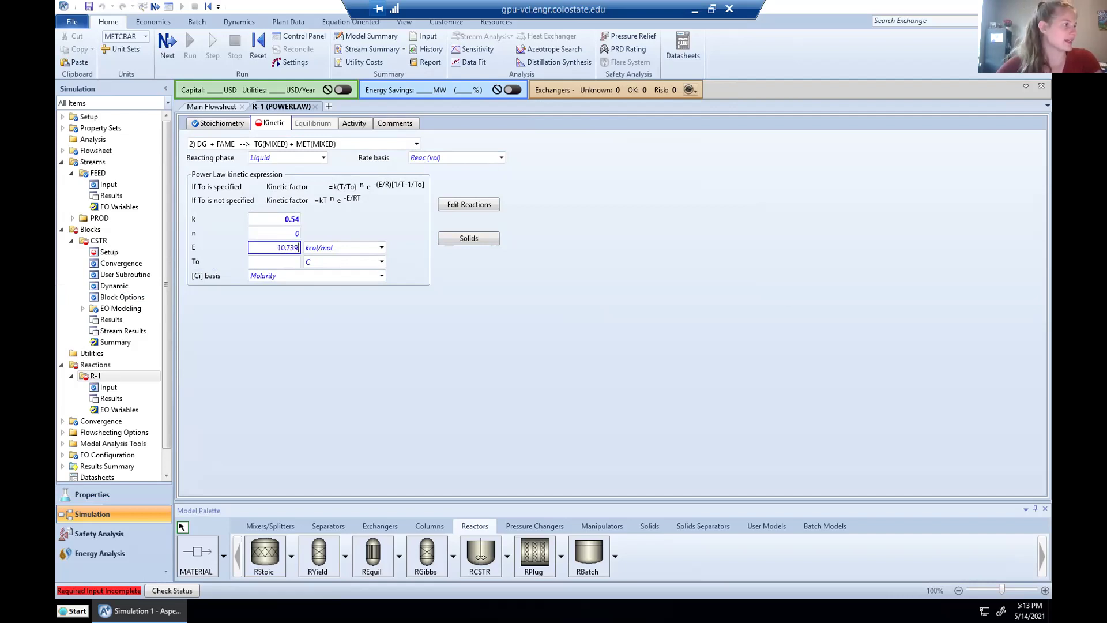
pyautogui.click(274, 262)
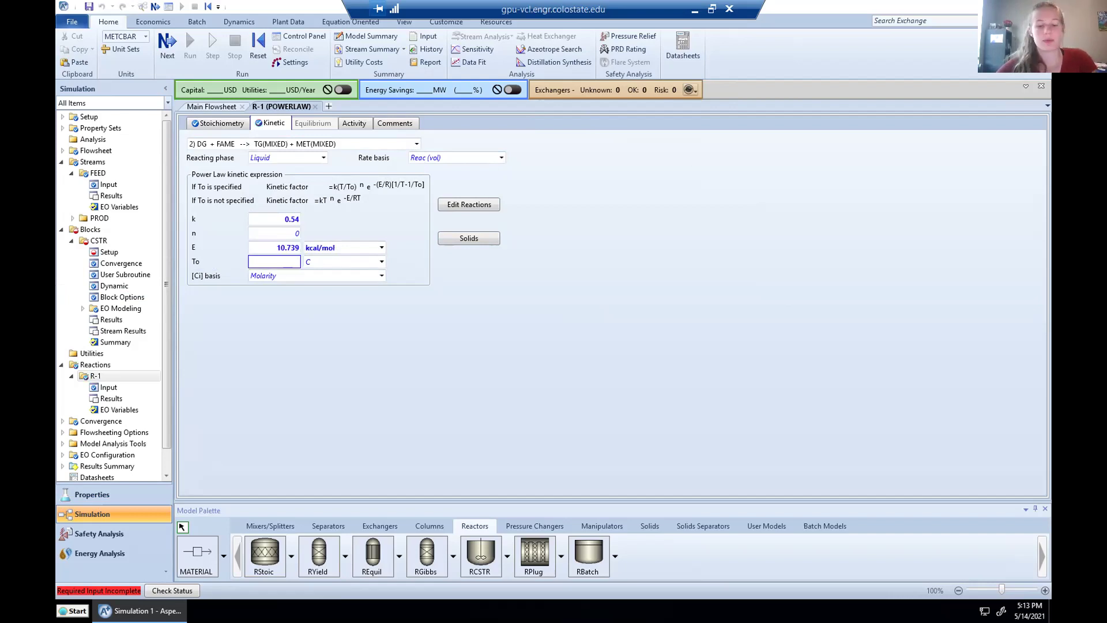
pyautogui.click(345, 317)
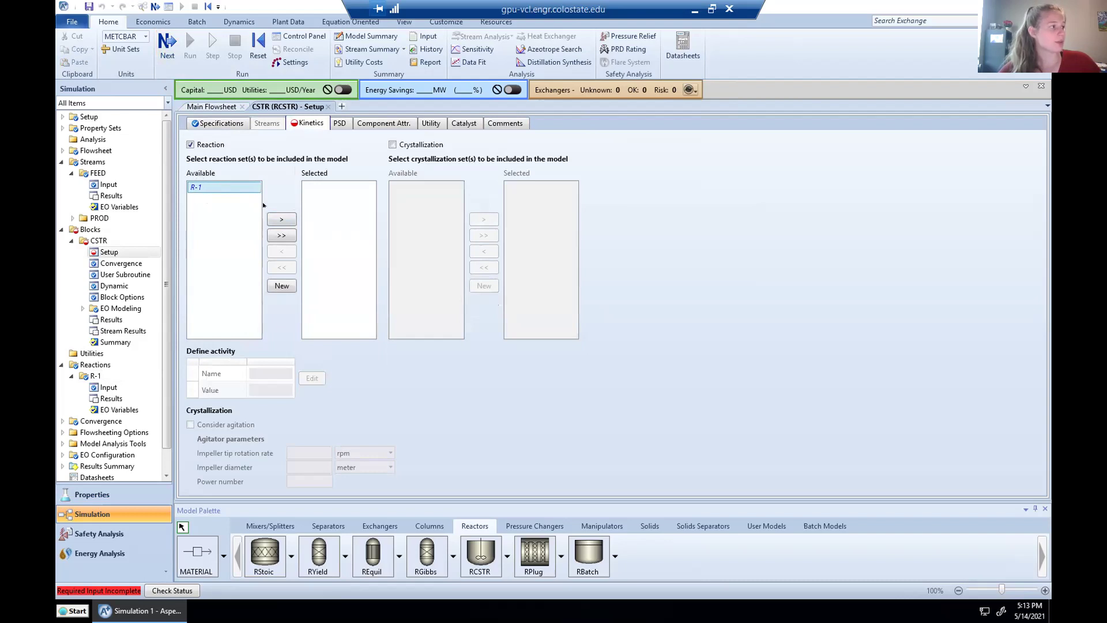
# Step: Move R-1 to the CSTR's selected reaction sets and advance with Next
pyautogui.click(281, 219)
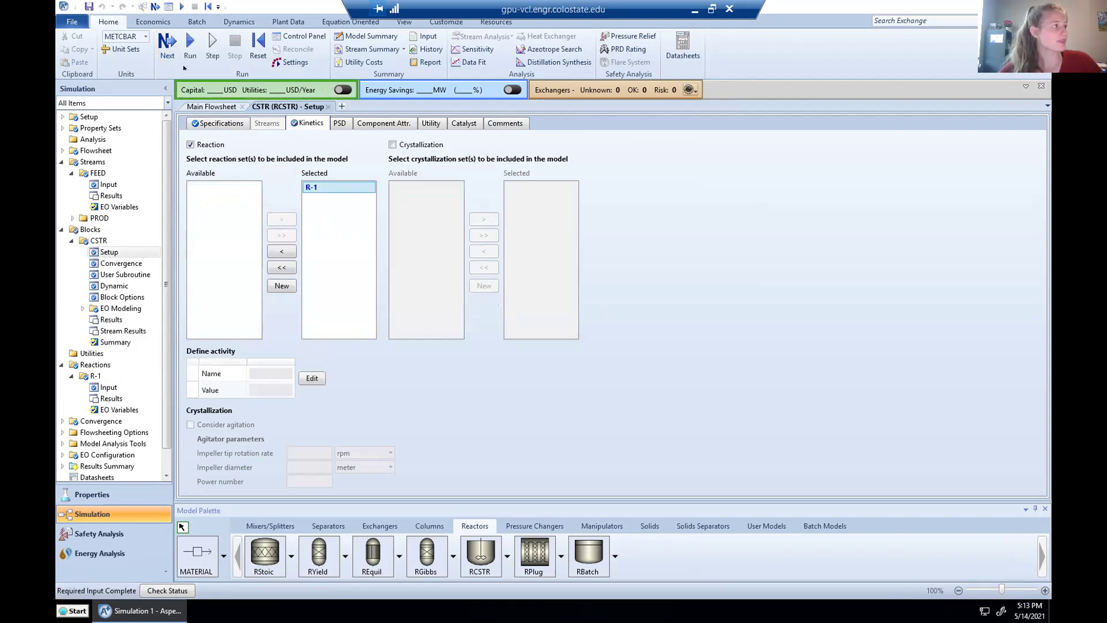
pyautogui.click(167, 46)
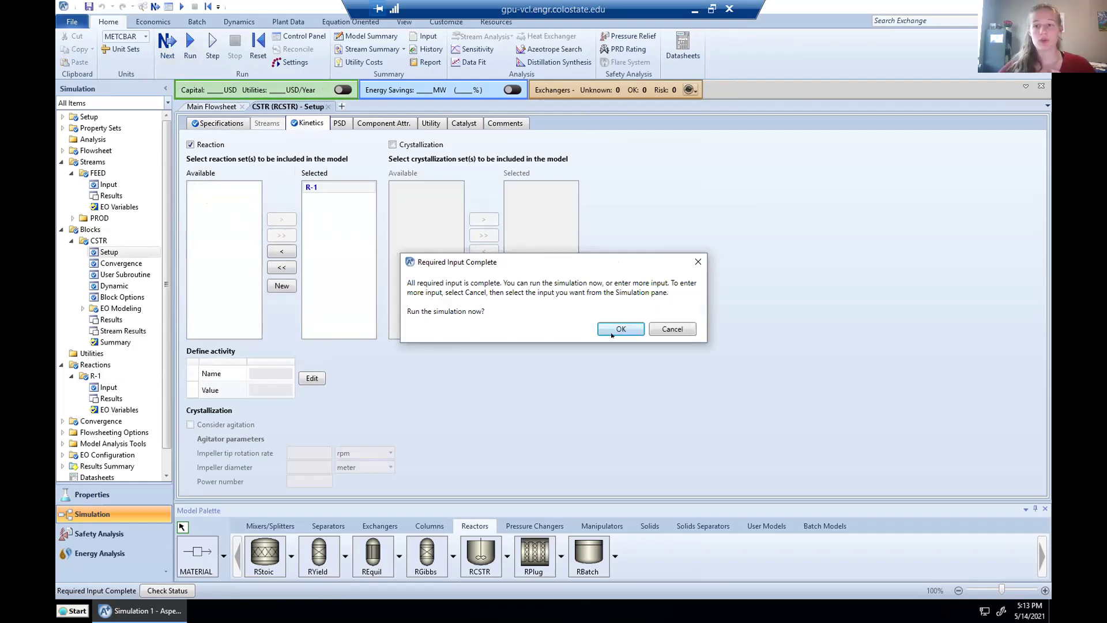
# Step: Run the simulation and check the Control Panel shows no errors or translation warnings
pyautogui.click(620, 329)
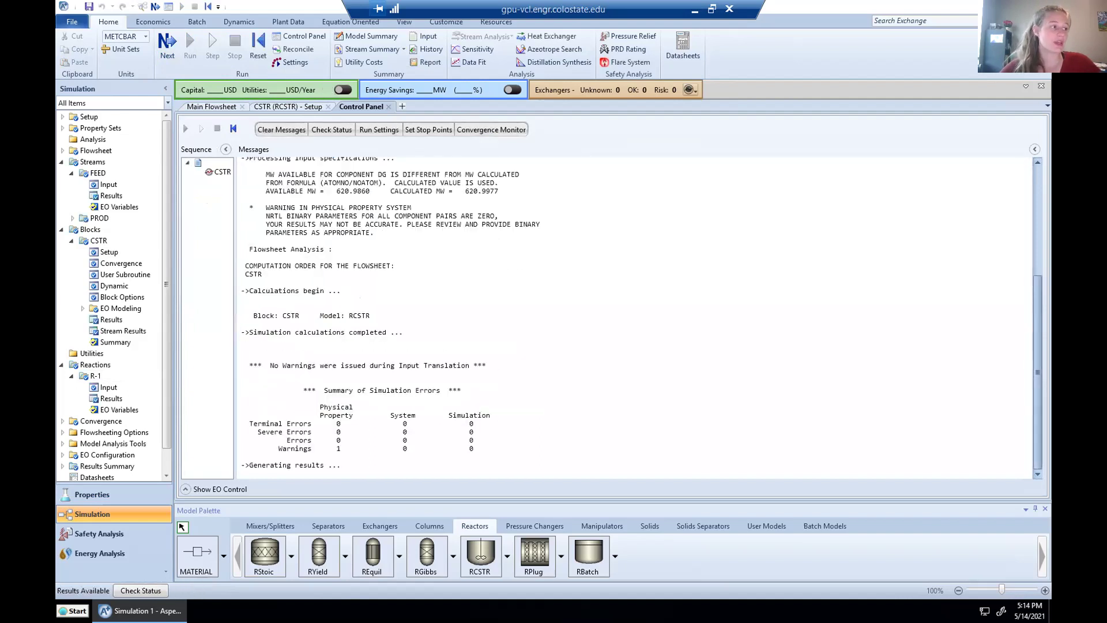
pyautogui.moveTo(269, 365); pyautogui.dragTo(486, 365)
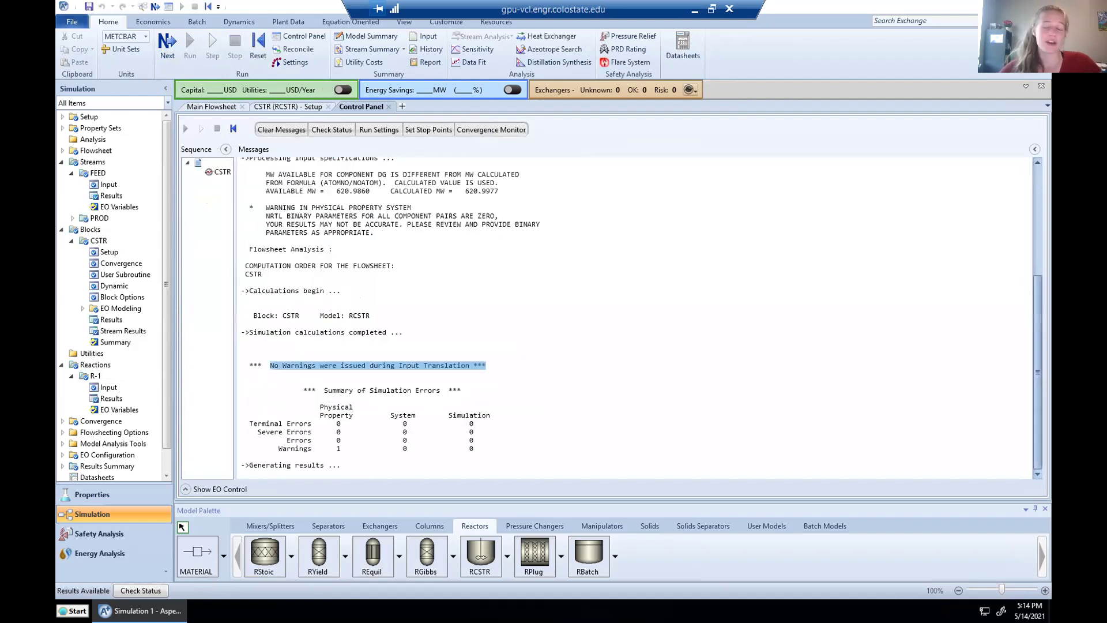
pyautogui.click(269, 365)
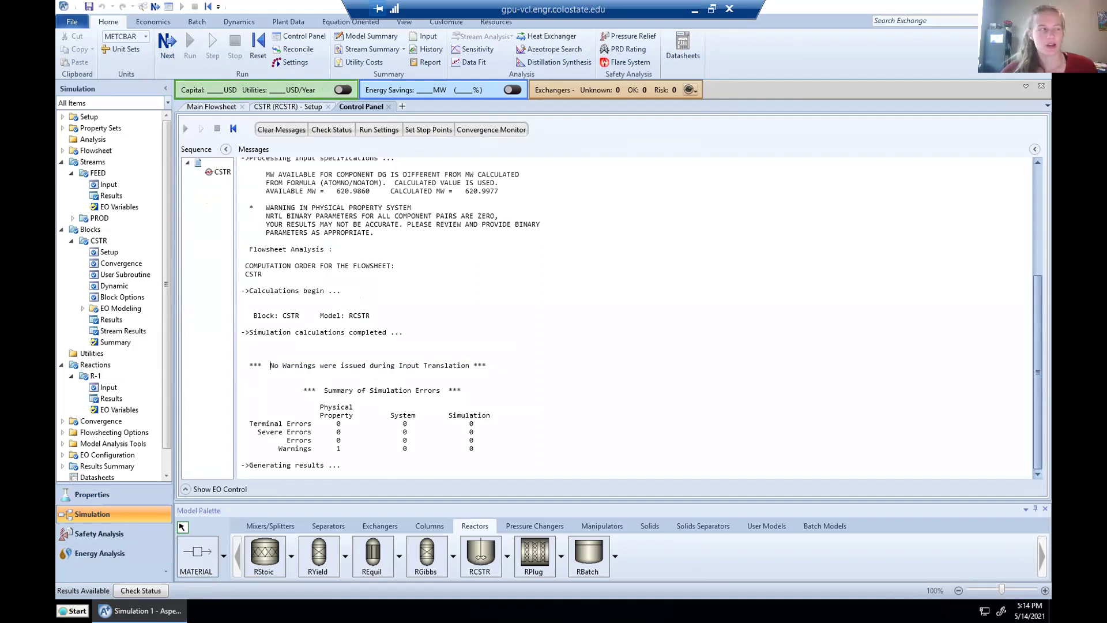
# Step: Open the Stream Summary and expand Mass Flows into TG, MET, DG and FAME rows
pyautogui.click(369, 50)
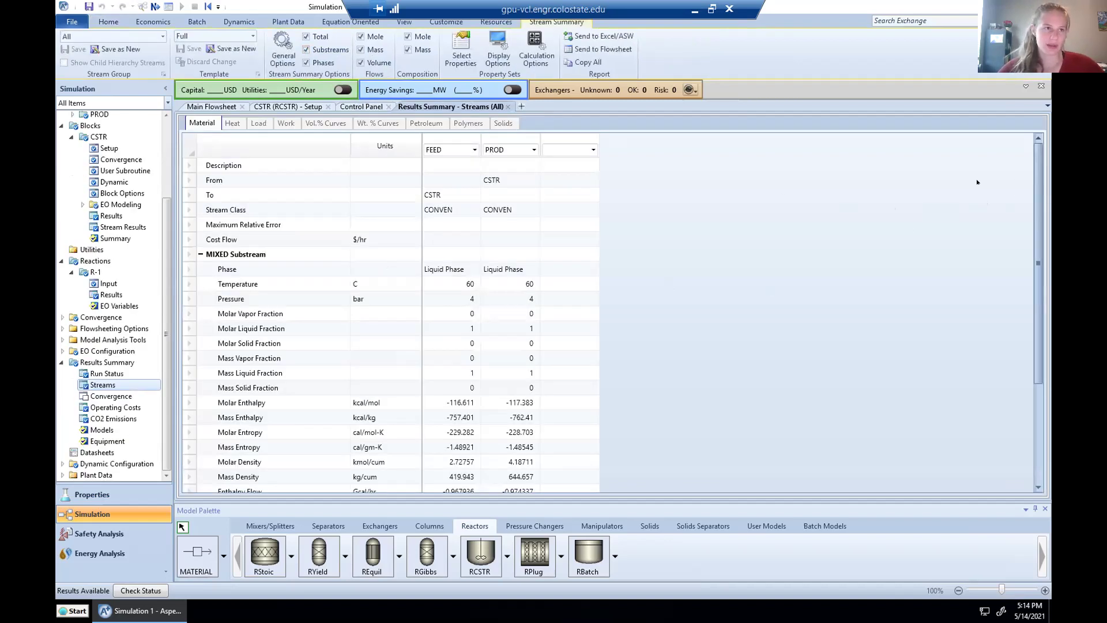
pyautogui.moveTo(1036, 147); pyautogui.dragTo(718, 419)
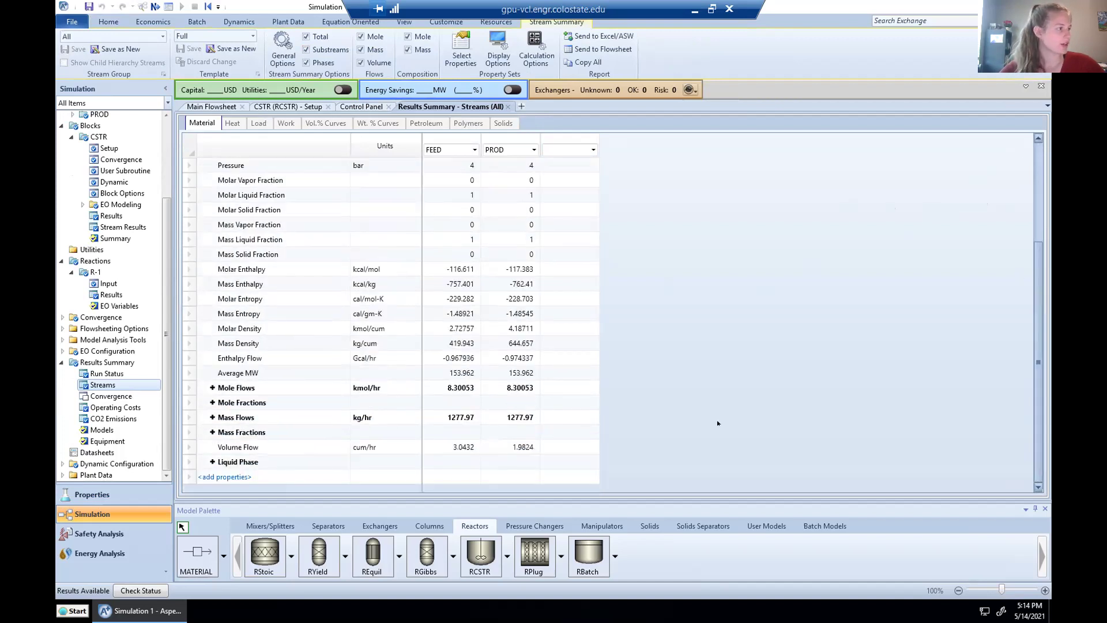
pyautogui.click(213, 417)
pyautogui.scroll(-2, 568, 327)
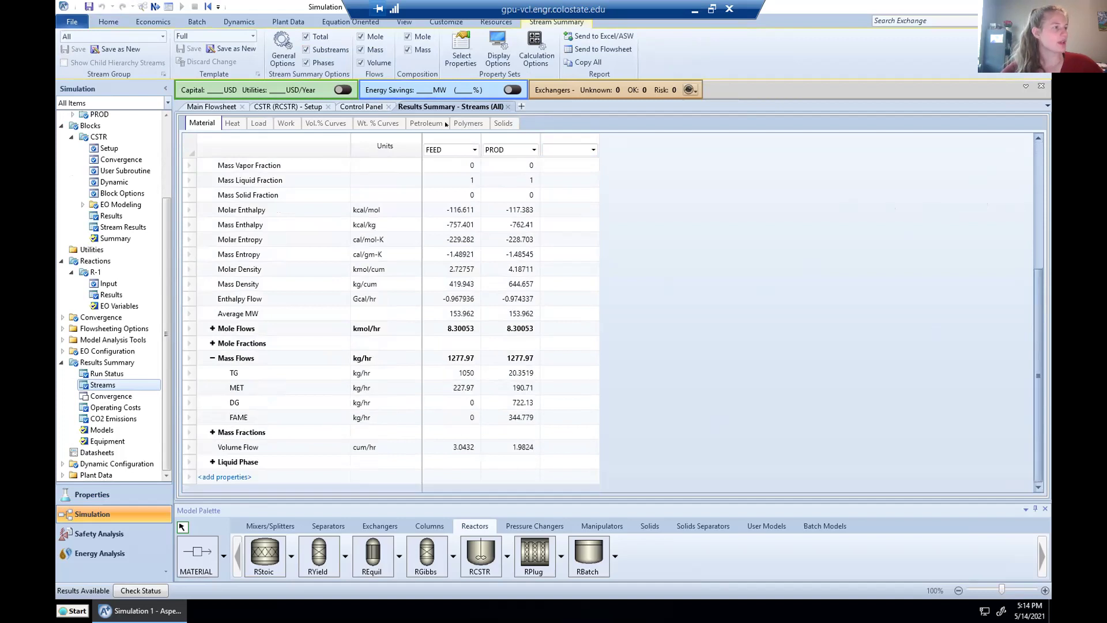